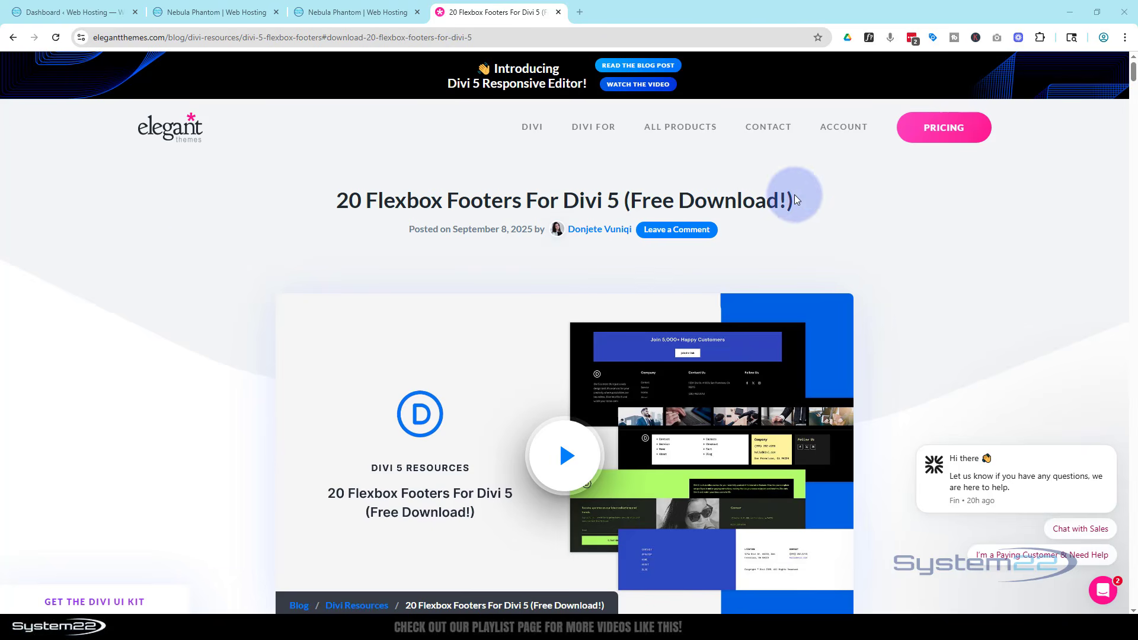
Examine the Nebula Phantom preview page, opening and closing its More Info popup and viewing the footer
mouse_move(592, 127)
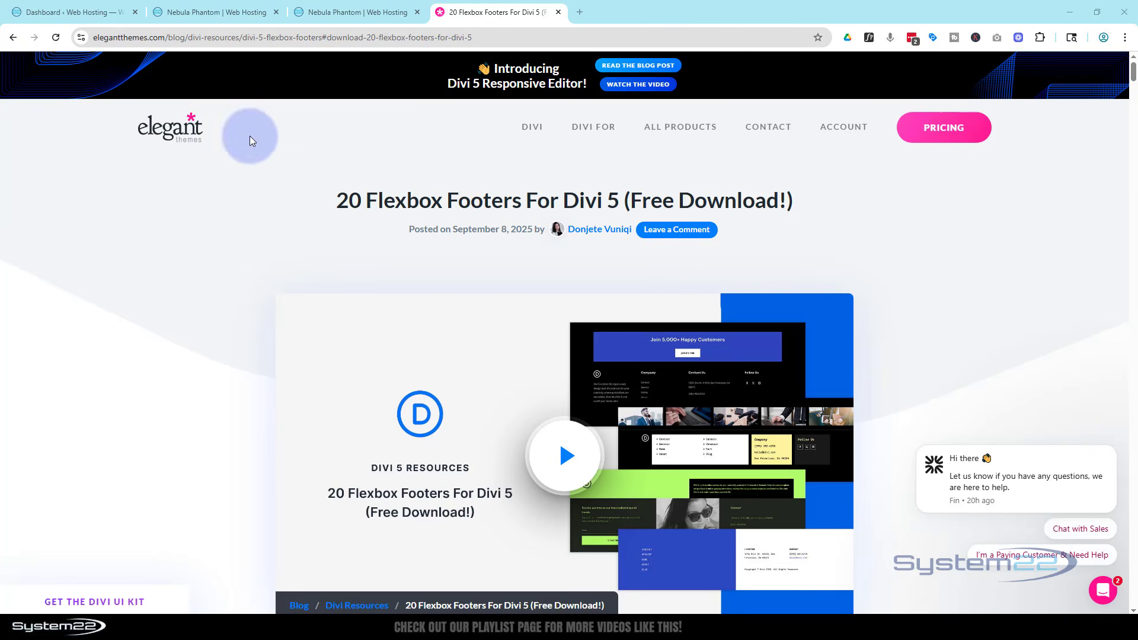
click(338, 12)
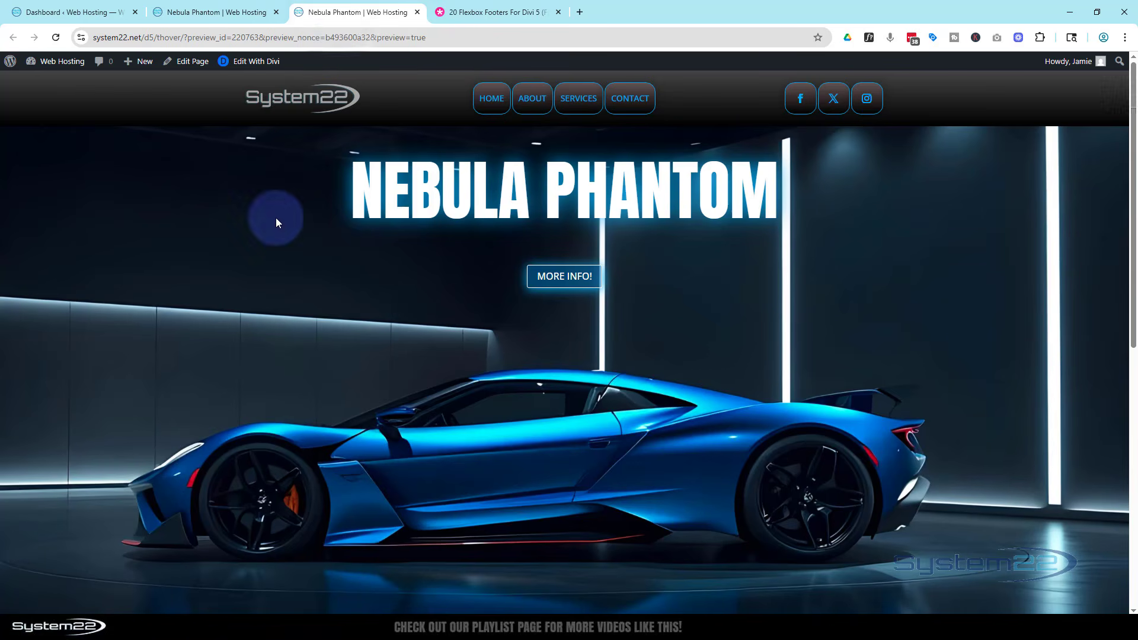
click(564, 276)
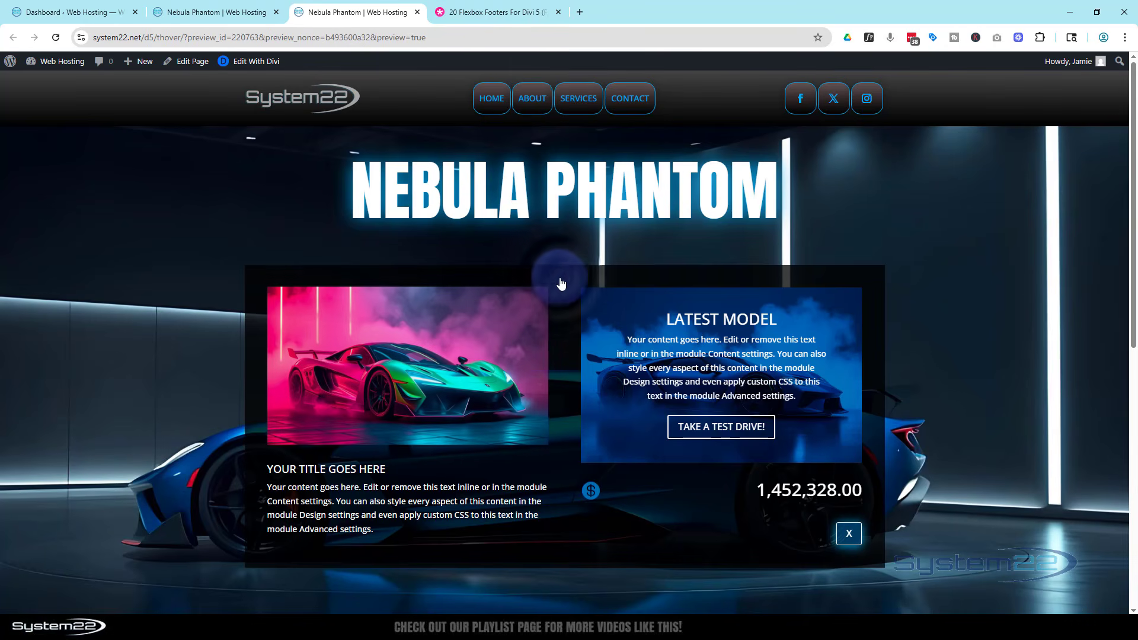
click(849, 534)
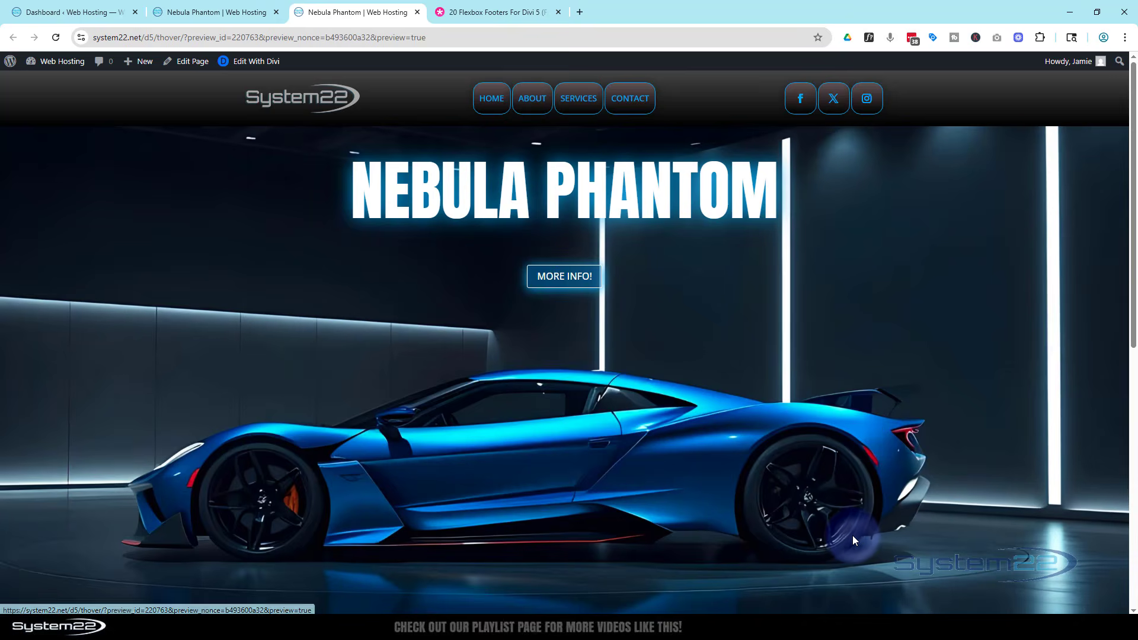
scroll(716, 454, down, 10)
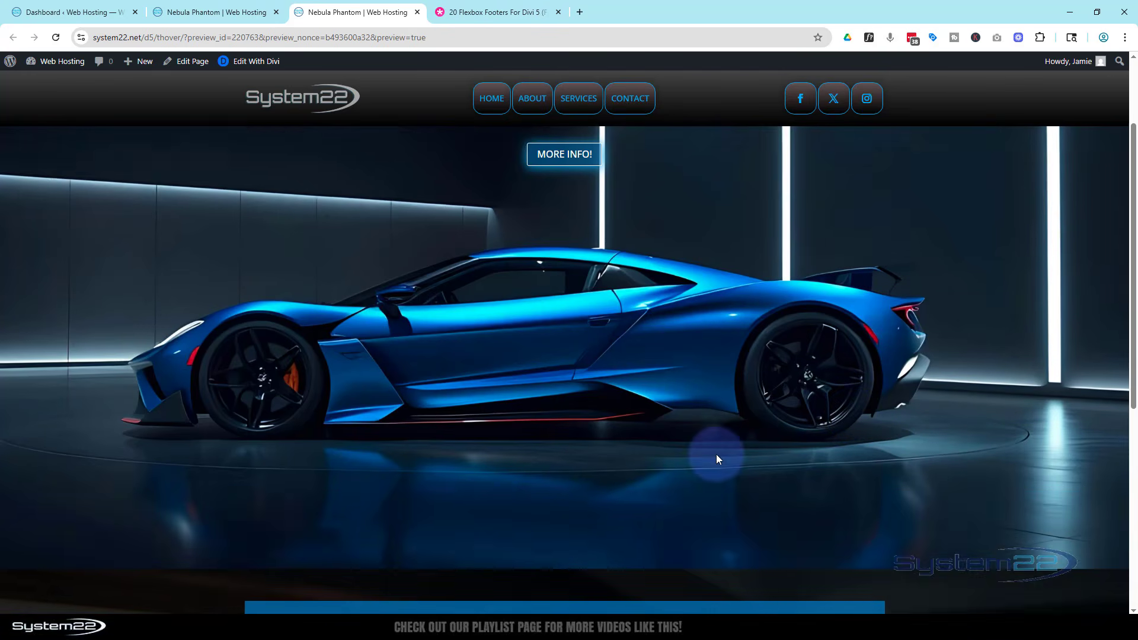
scroll(716, 458, down, 1)
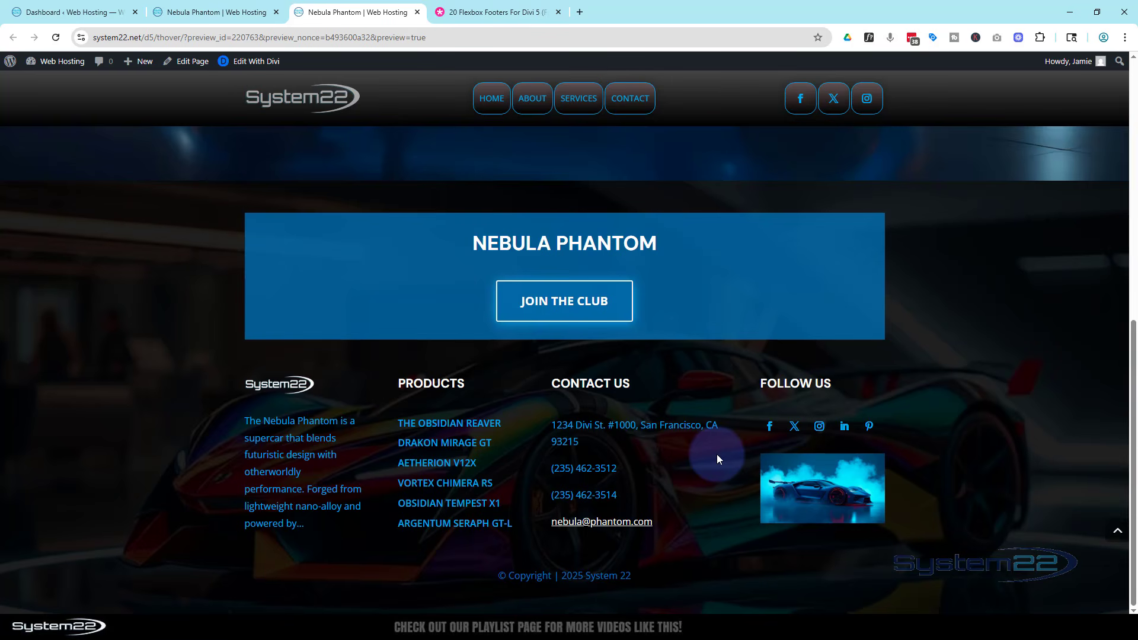
scroll(717, 454, up, 11)
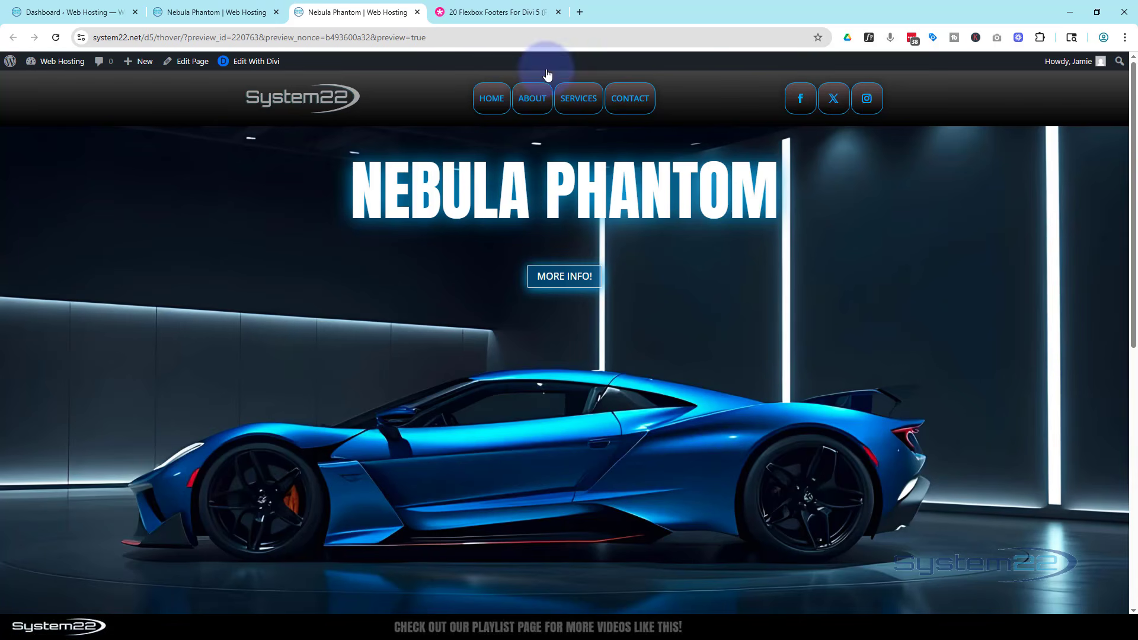
Download the 20 Flexbox Footers For Divi 5 files from the Elegant Themes blog post
click(482, 13)
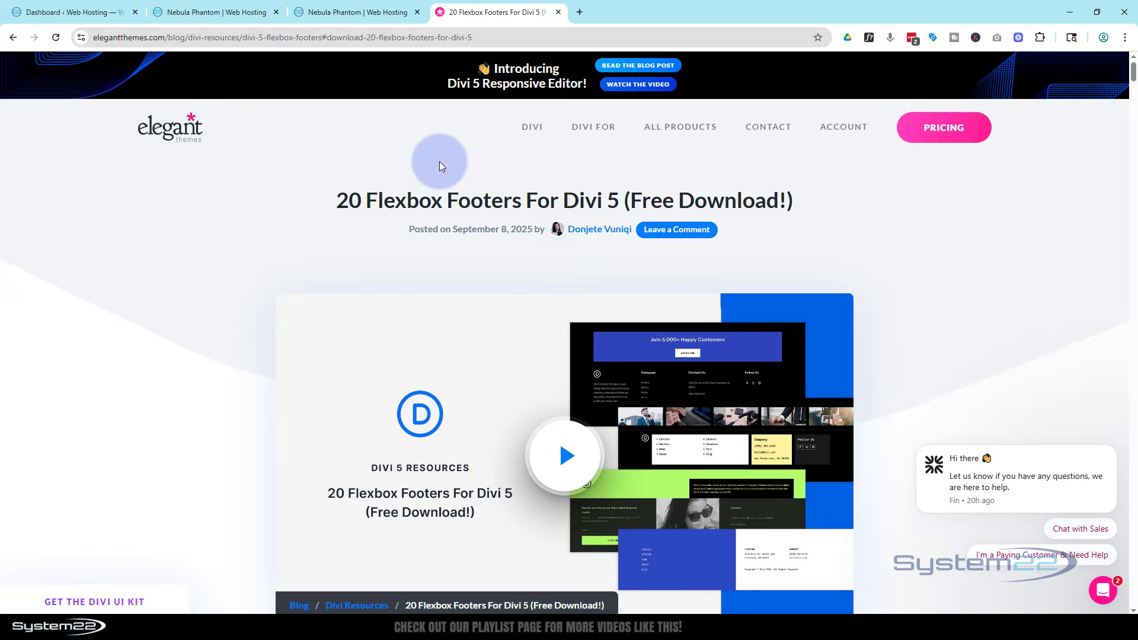
scroll(439, 161, down, 3)
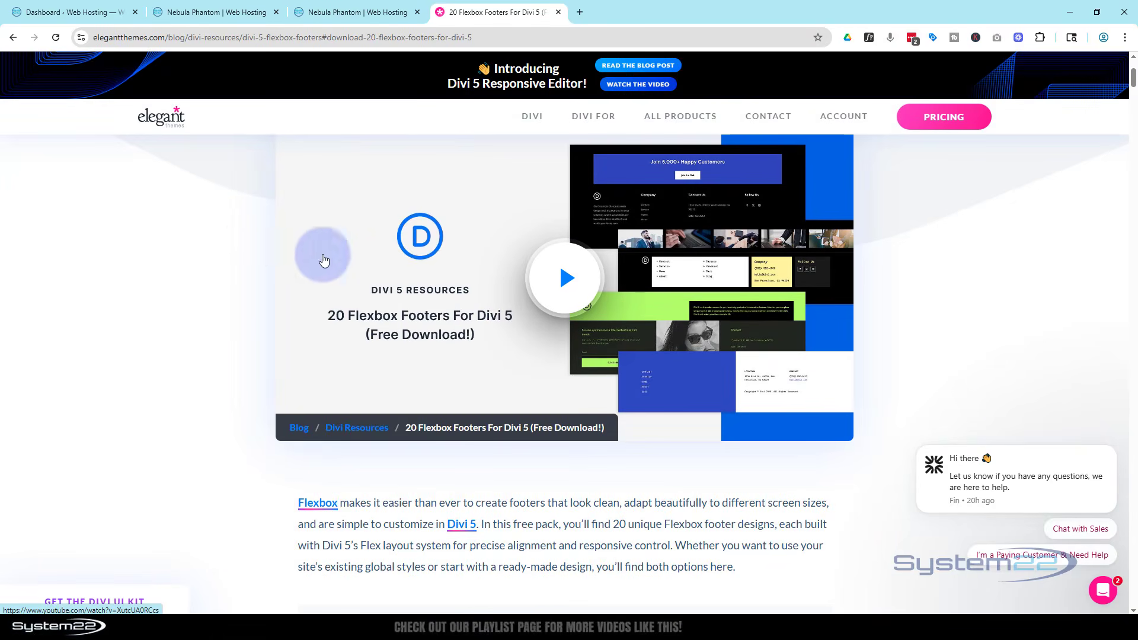
scroll(219, 255, down, 3)
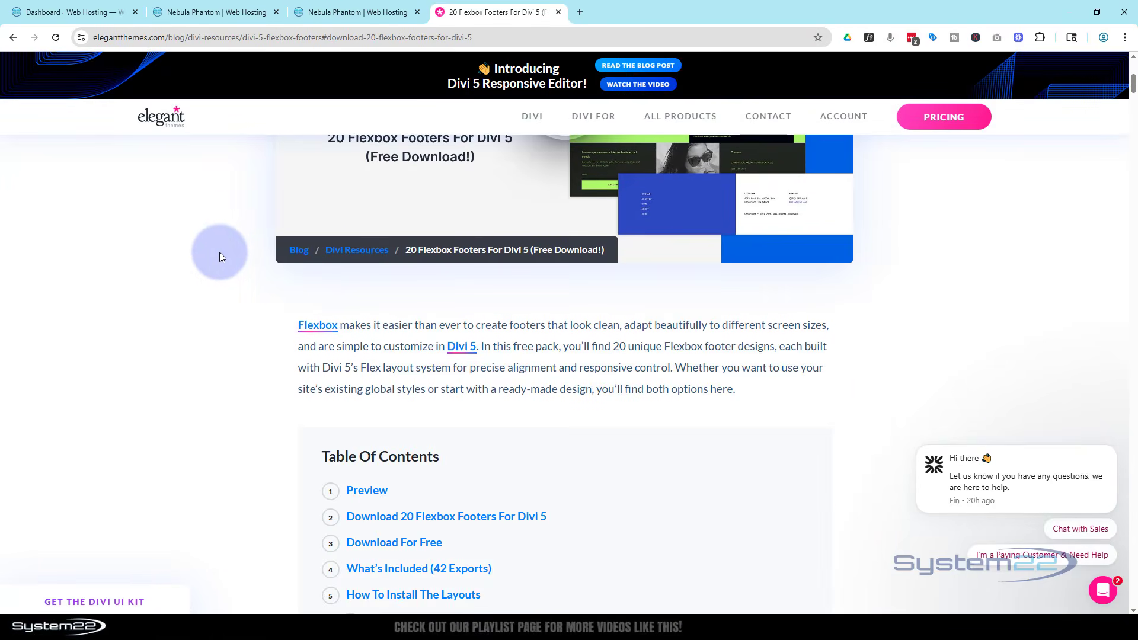
scroll(219, 252, down, 2)
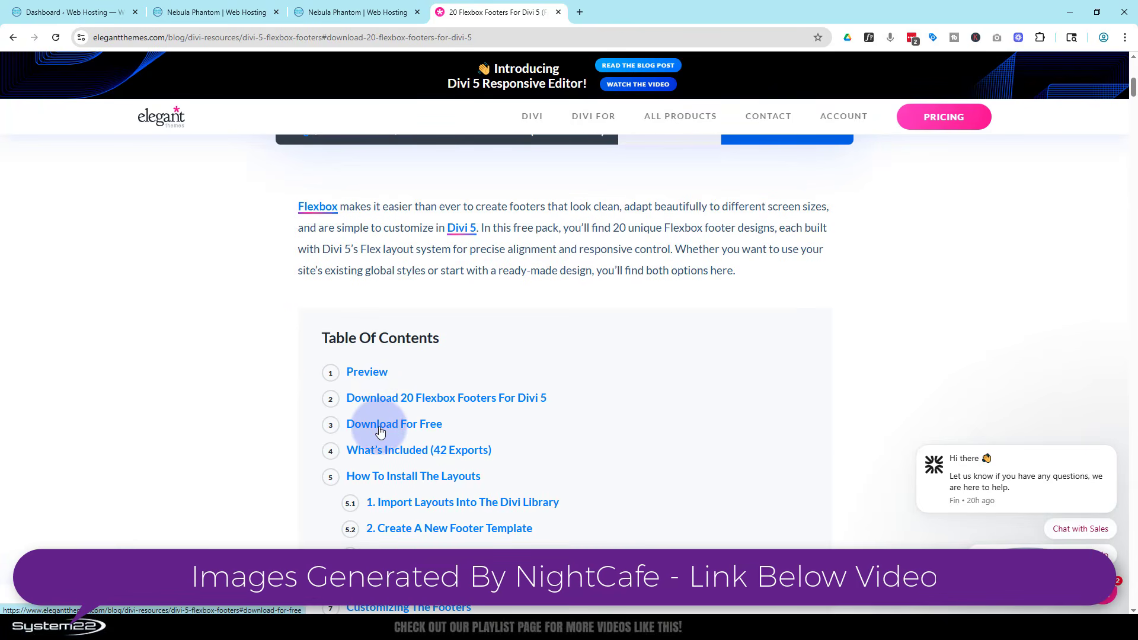
click(382, 401)
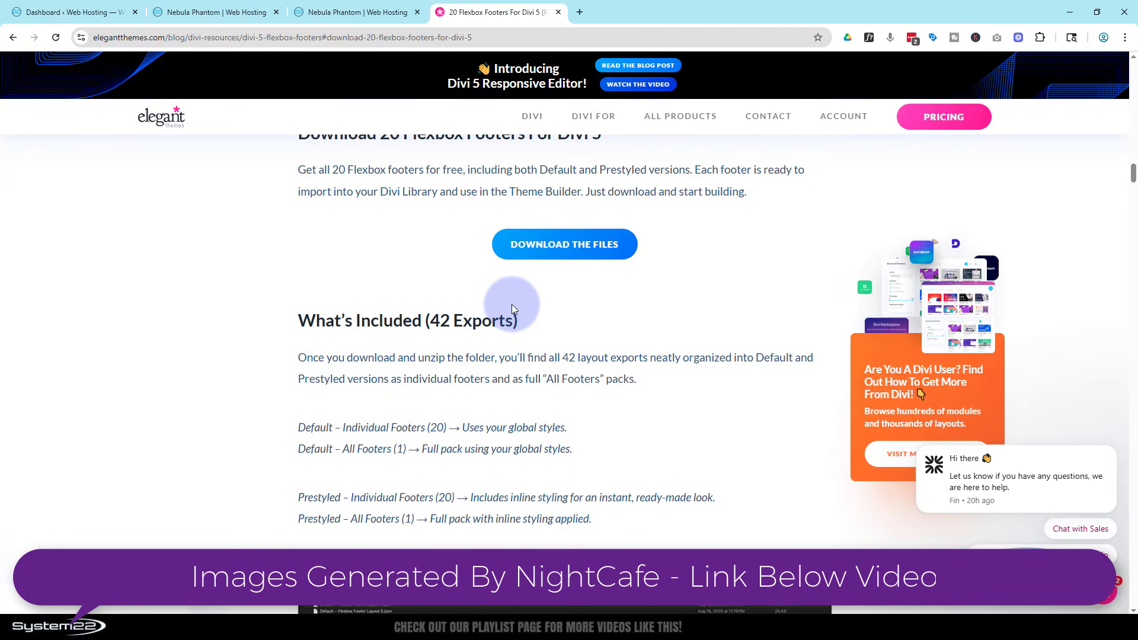
click(551, 244)
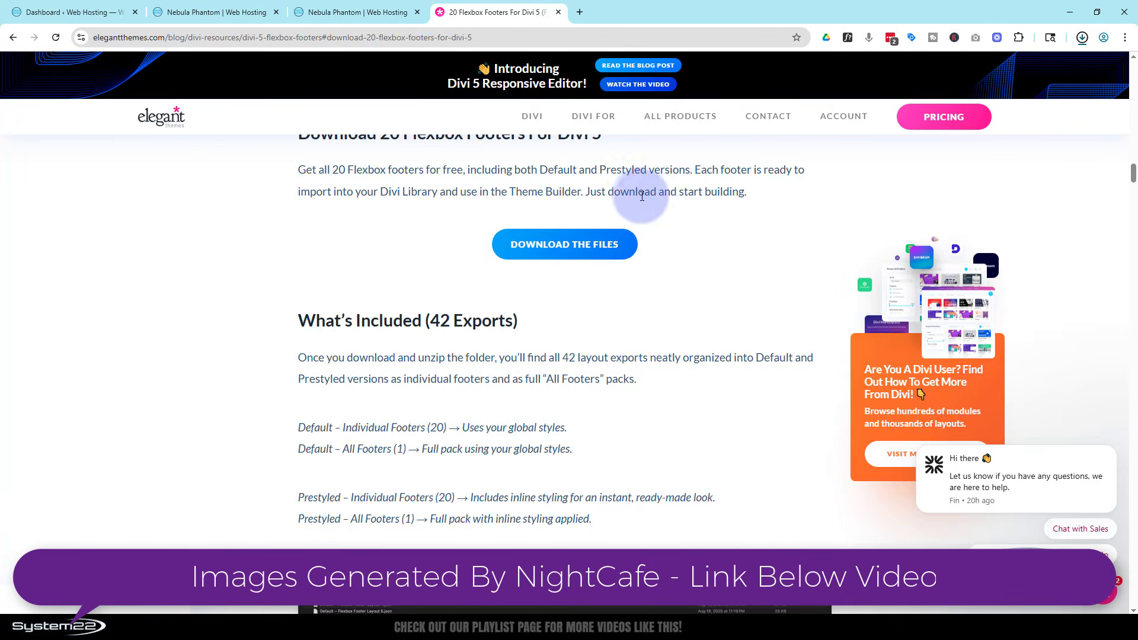
Extract the divi5-flexbox-footers archive in the Footers folder and move the folder window out of the way
drag(0, 215, 443, 212)
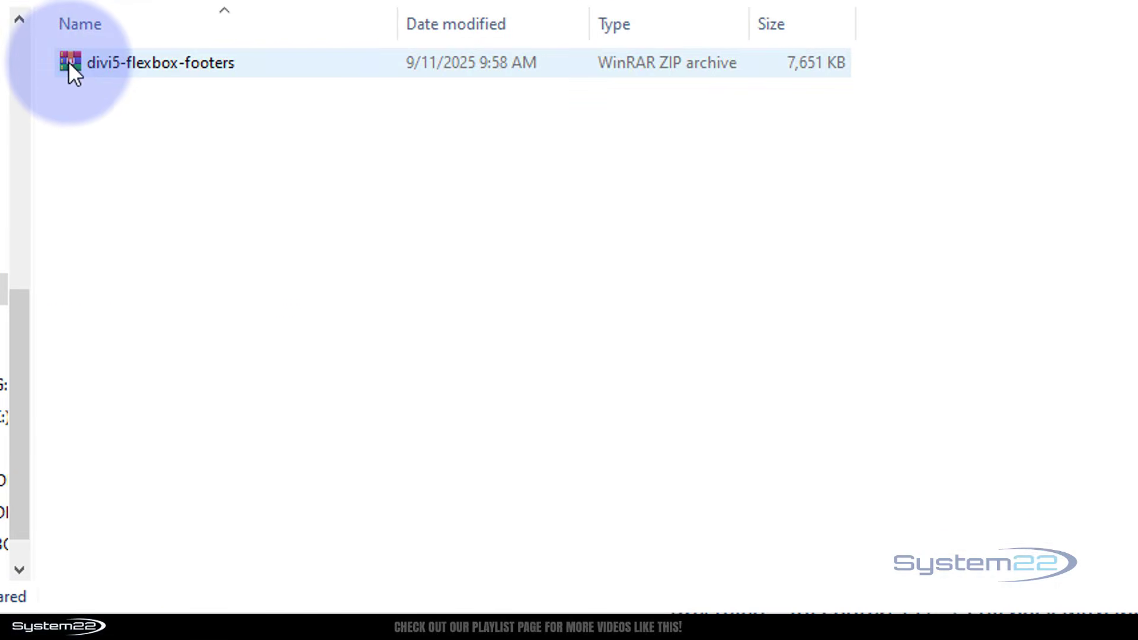
click(69, 62)
right_click(68, 62)
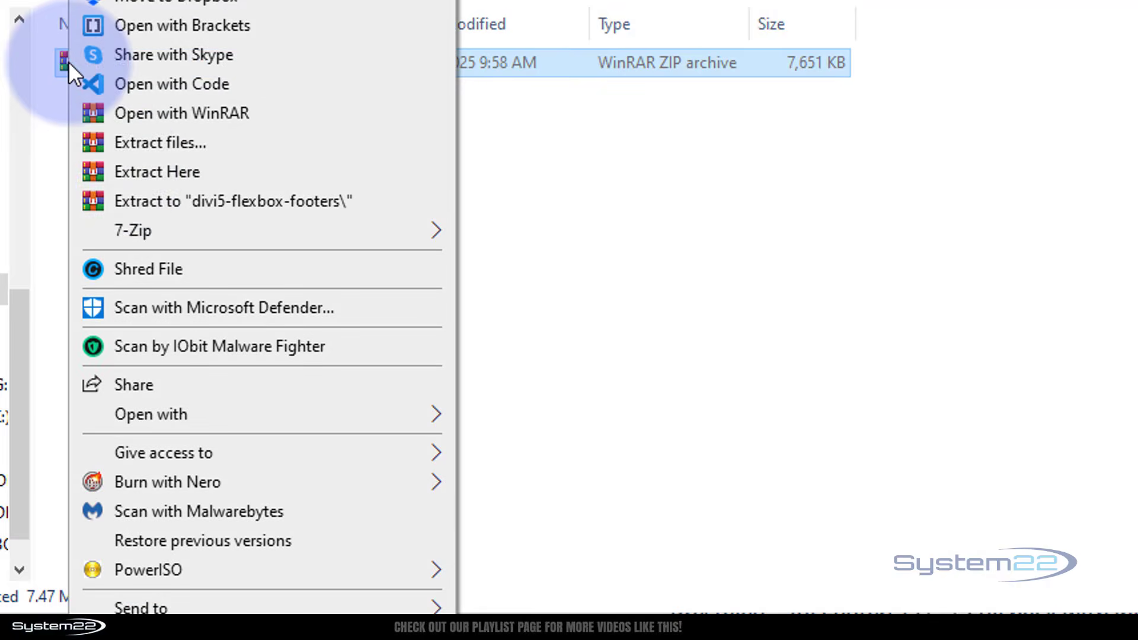
click(150, 171)
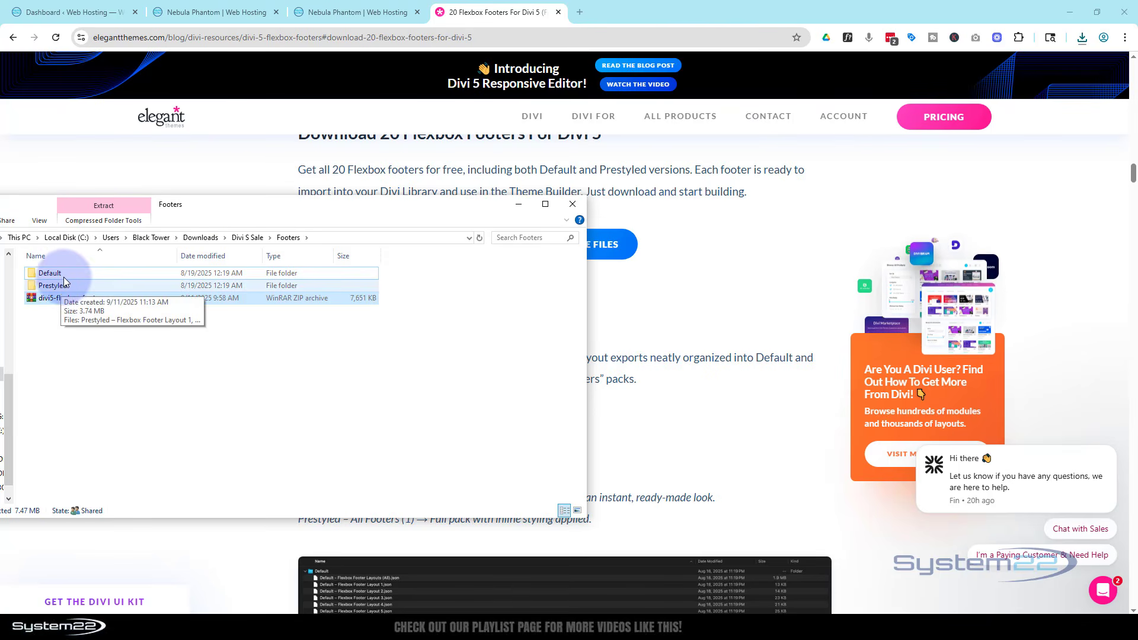
drag(267, 210, 0, 247)
Review the blog post's layout import instructions and the preview images of the flexbox footers
scroll(274, 308, down, 18)
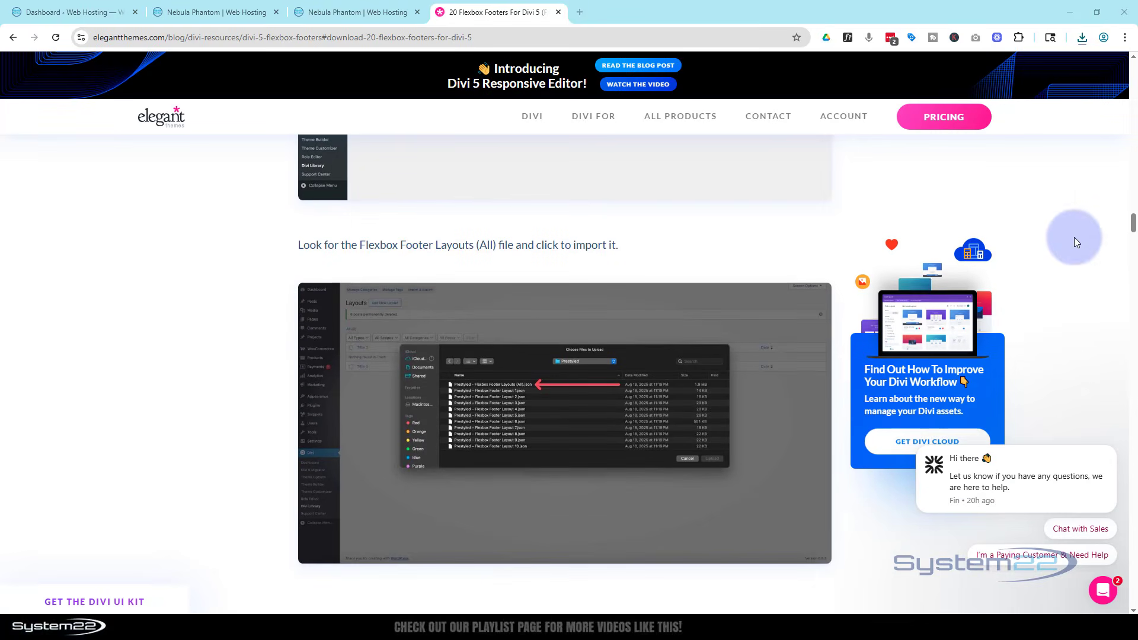
drag(1132, 225, 1098, 104)
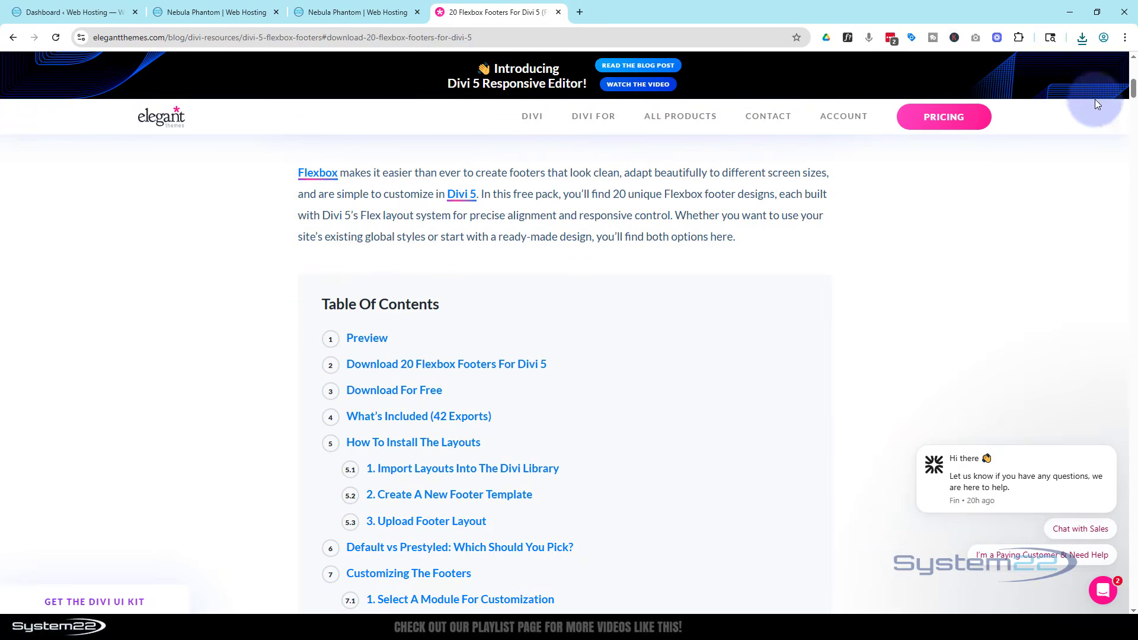
click(369, 339)
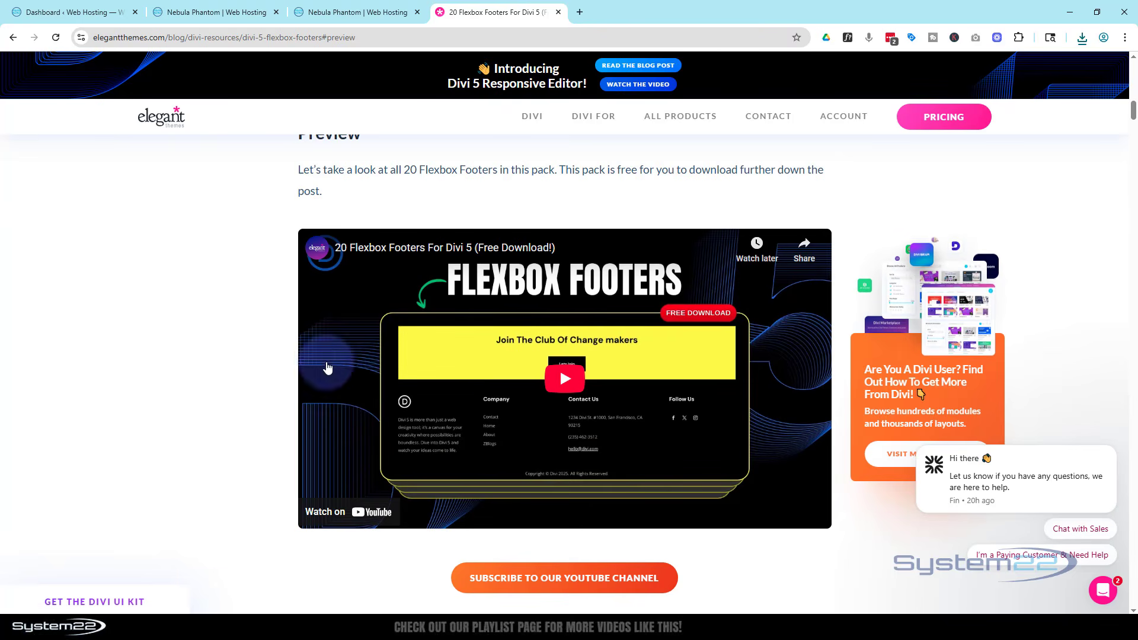
scroll(255, 372, down, 3)
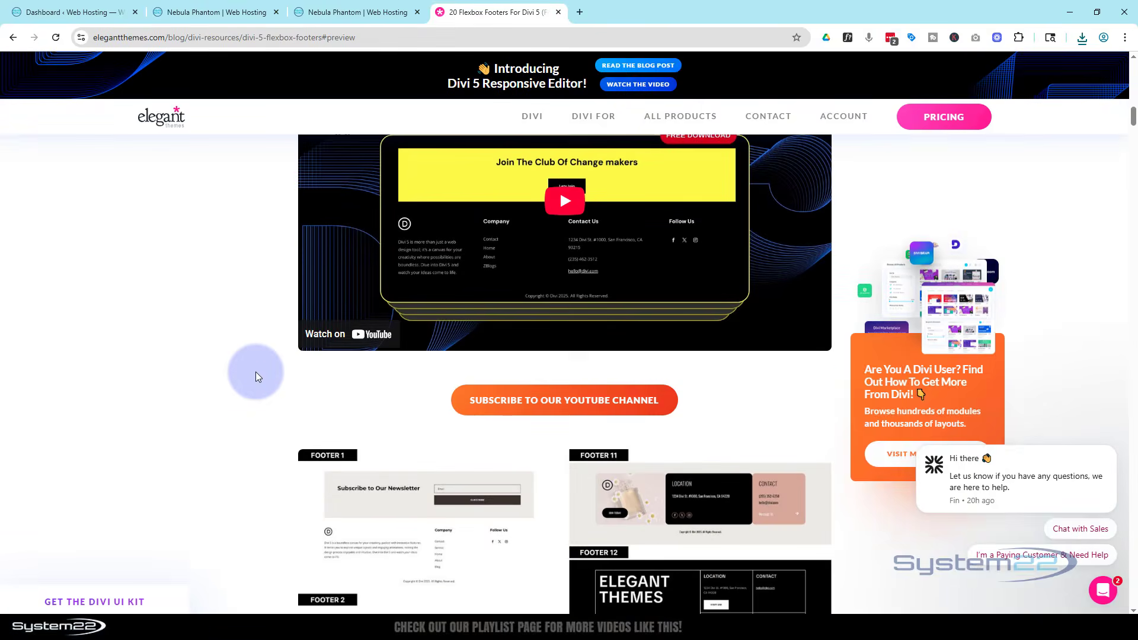
scroll(254, 372, down, 4)
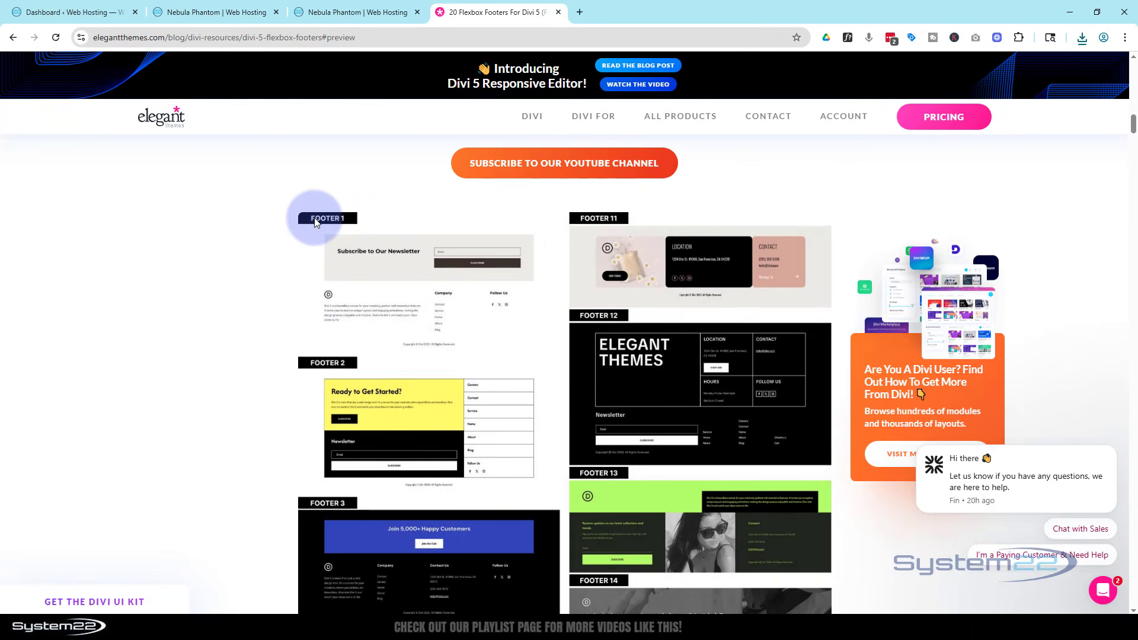
scroll(261, 407, down, 3)
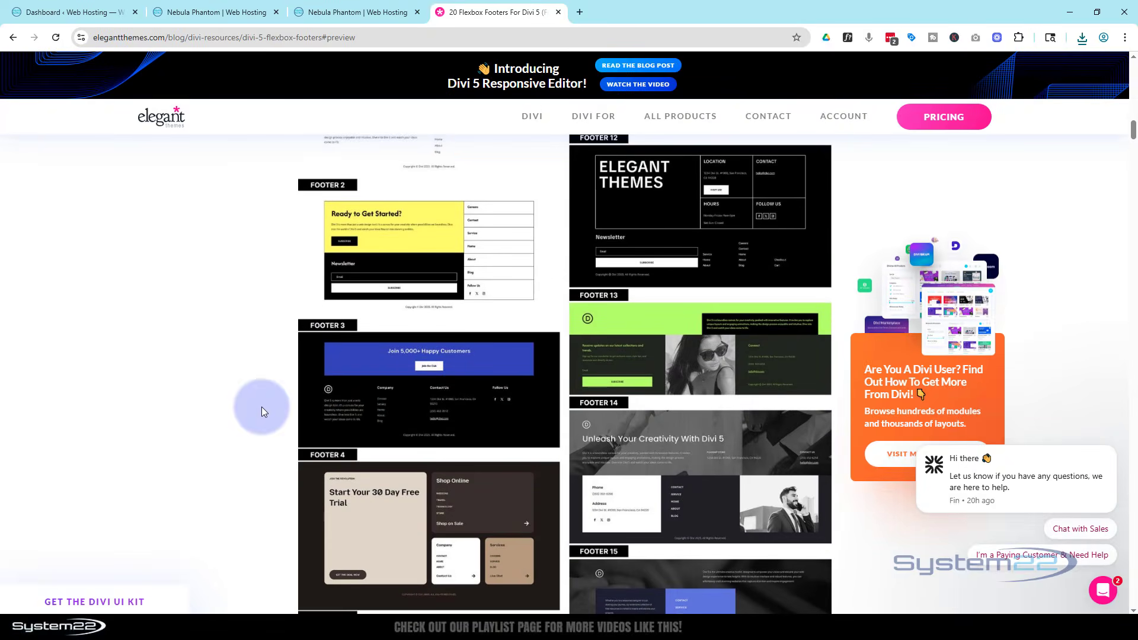
Check the footer of the Nebula Phantom preview page again and return to the page's beginning
click(356, 12)
scroll(281, 273, down, 8)
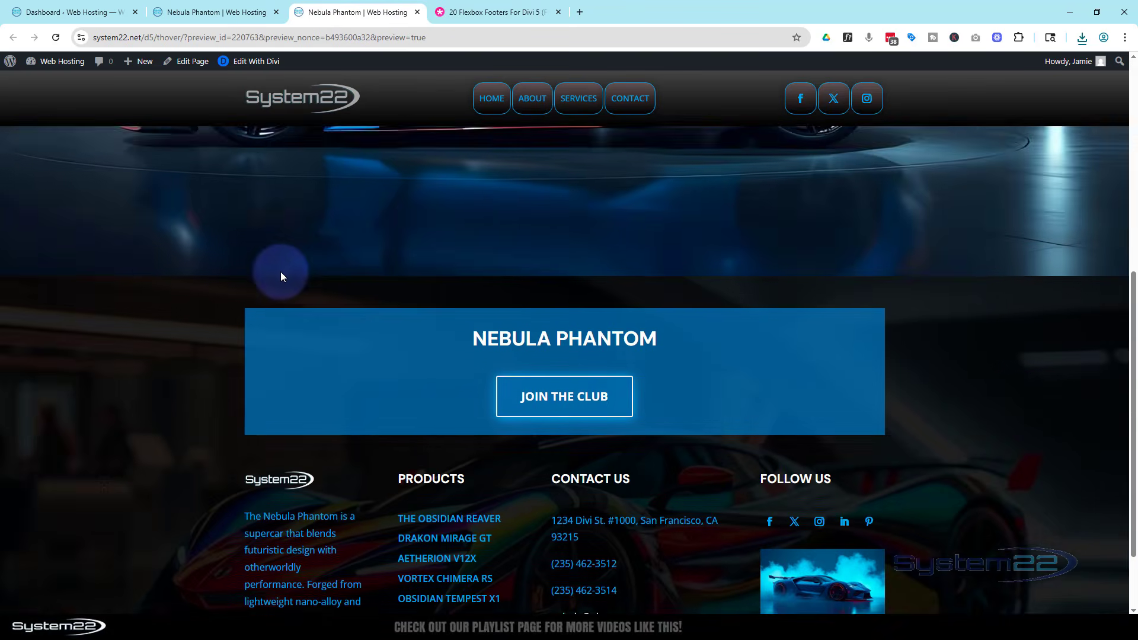
scroll(281, 274, up, 4)
scroll(281, 274, up, 5)
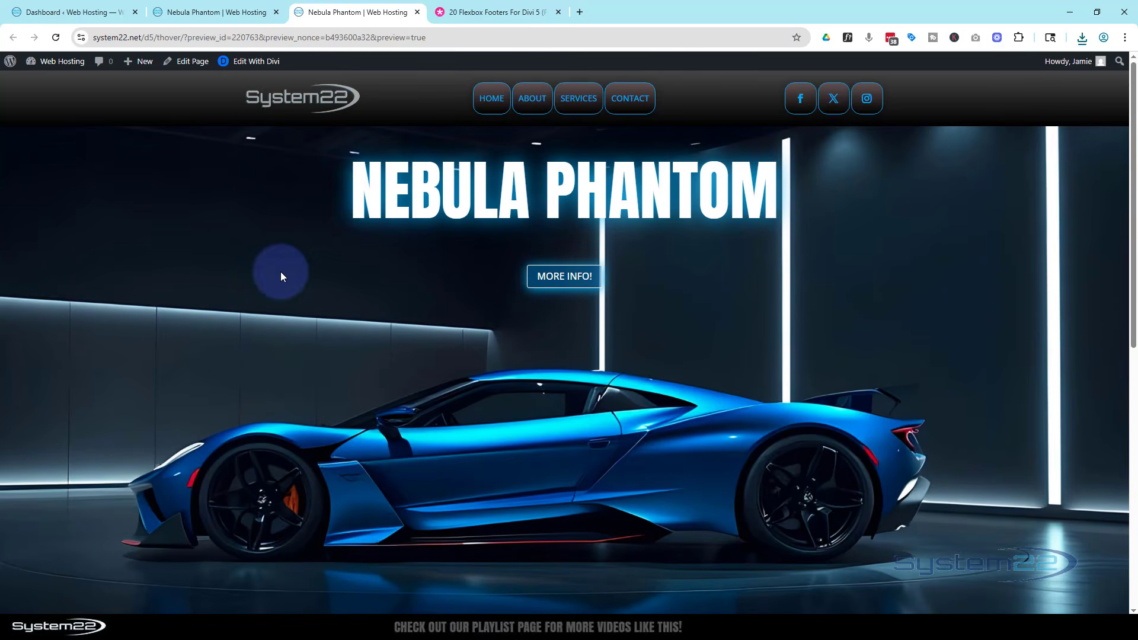
Open the extracted Prestyled folder in the Footers folder window, and set the window aside
drag(0, 225, 399, 207)
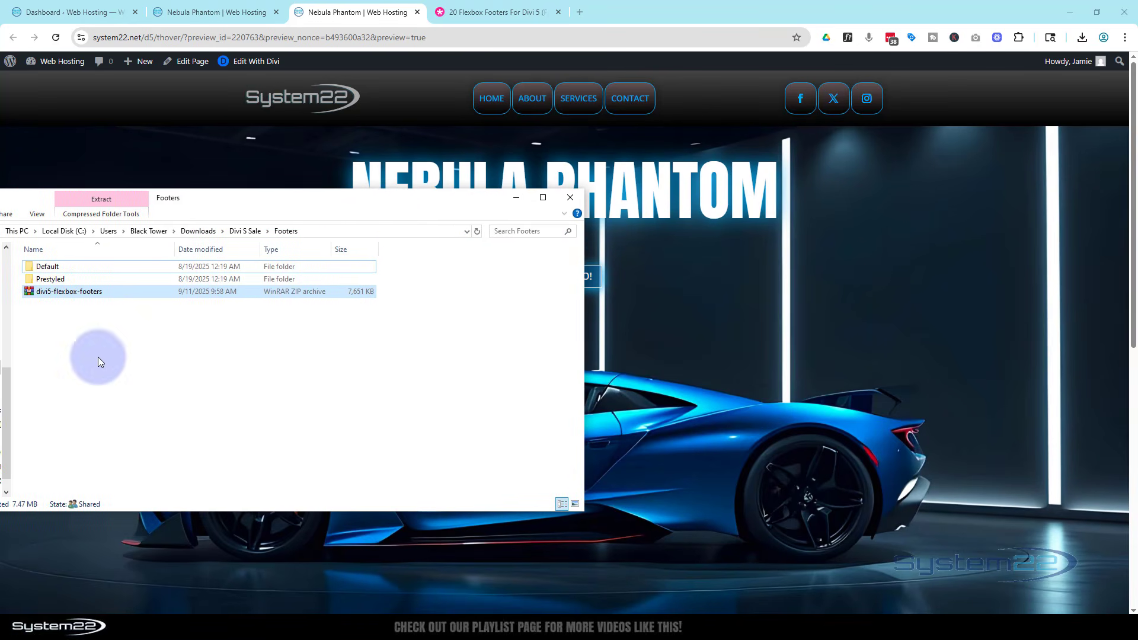
drag(84, 351, 36, 264)
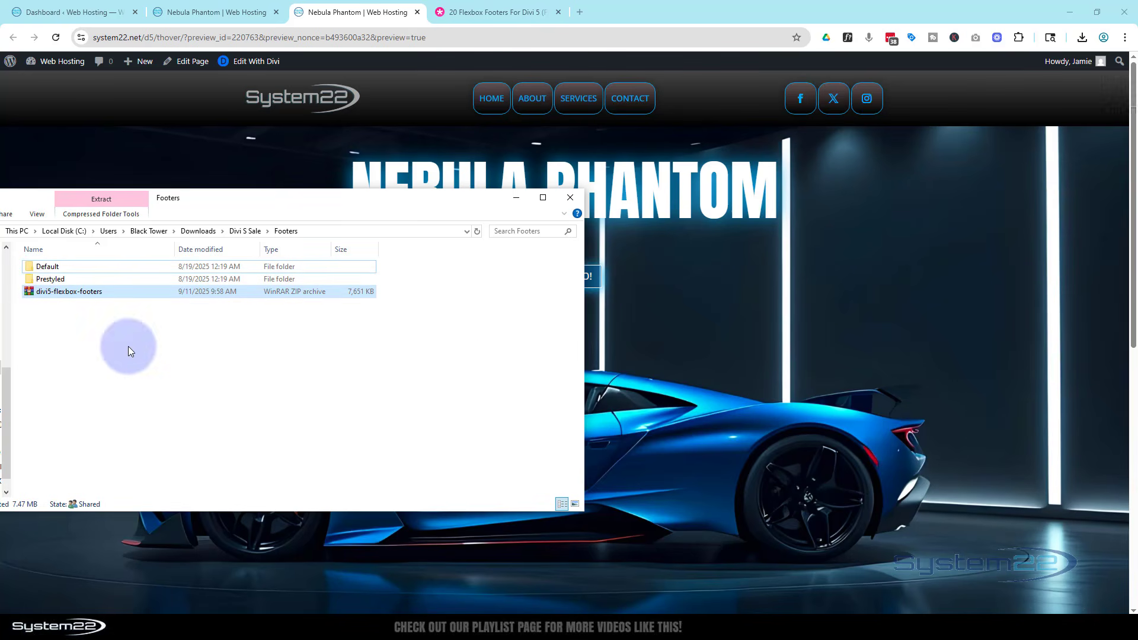
ctrl+click(28, 268)
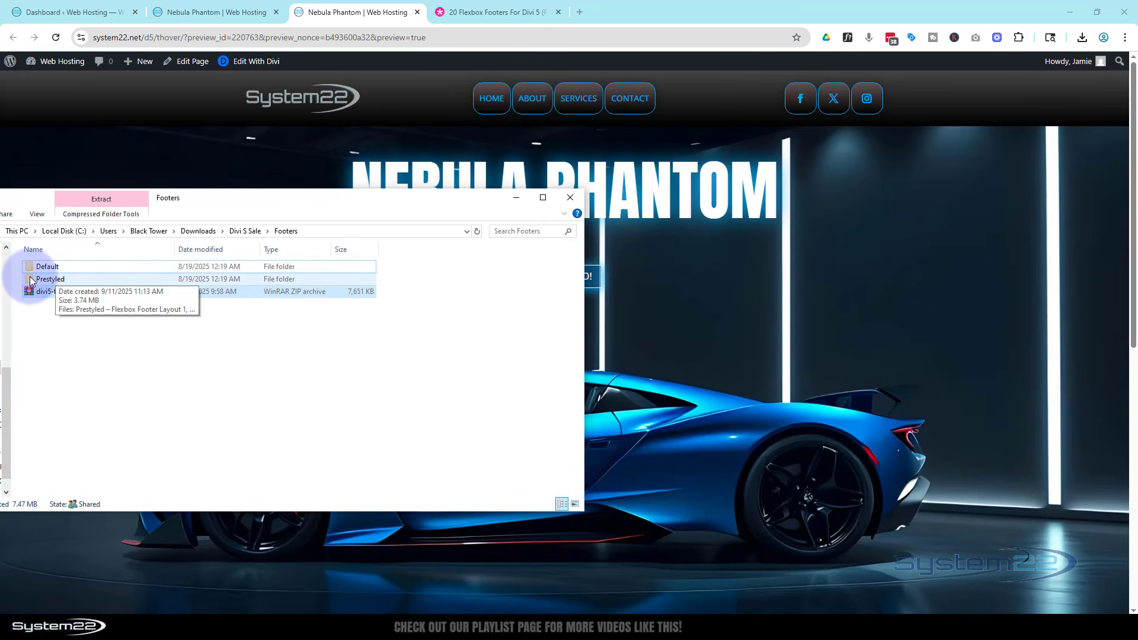
double_click(30, 278)
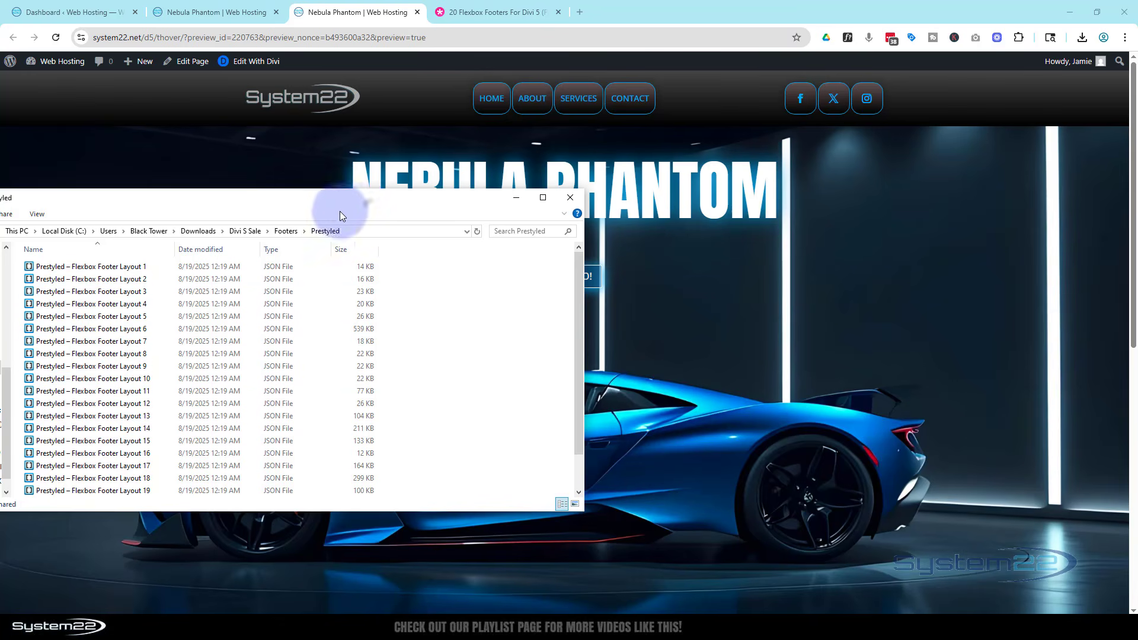
drag(340, 212, 0, 268)
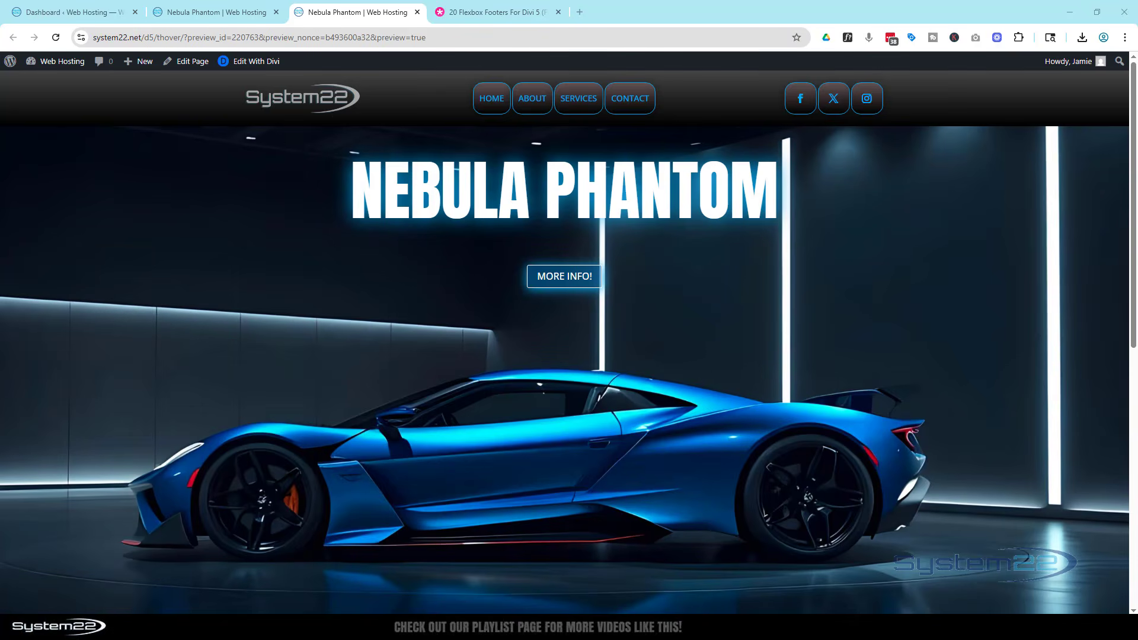
Open the Divi Library in the WordPress dashboard and trash the existing Prestyled – Flexbox Footer Layout 3
click(70, 9)
mouse_move(40, 382)
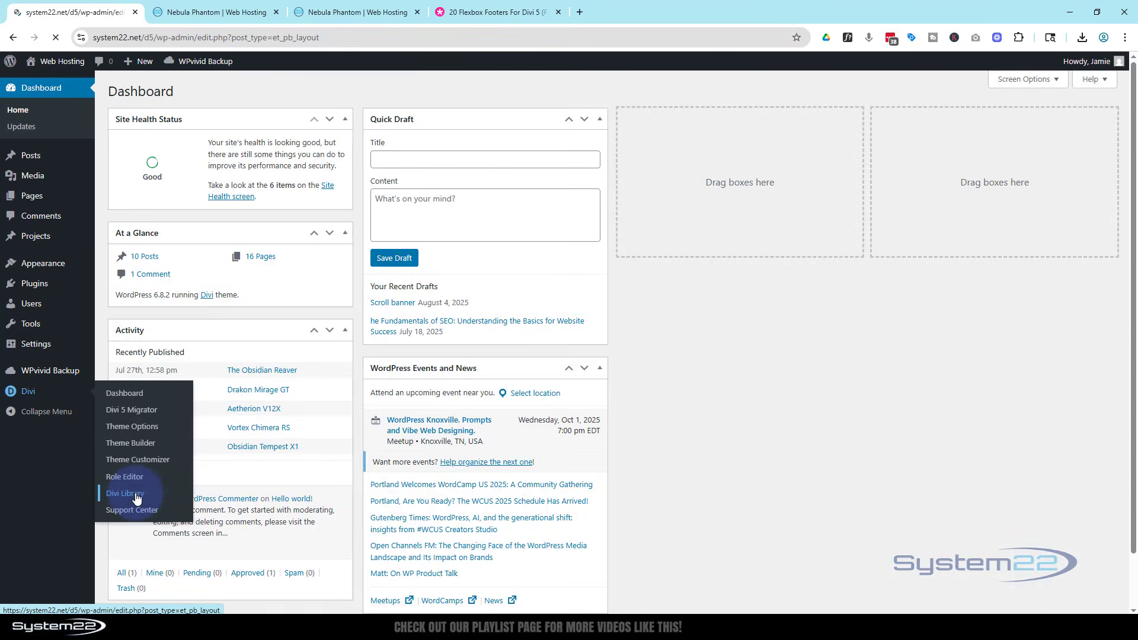
click(264, 448)
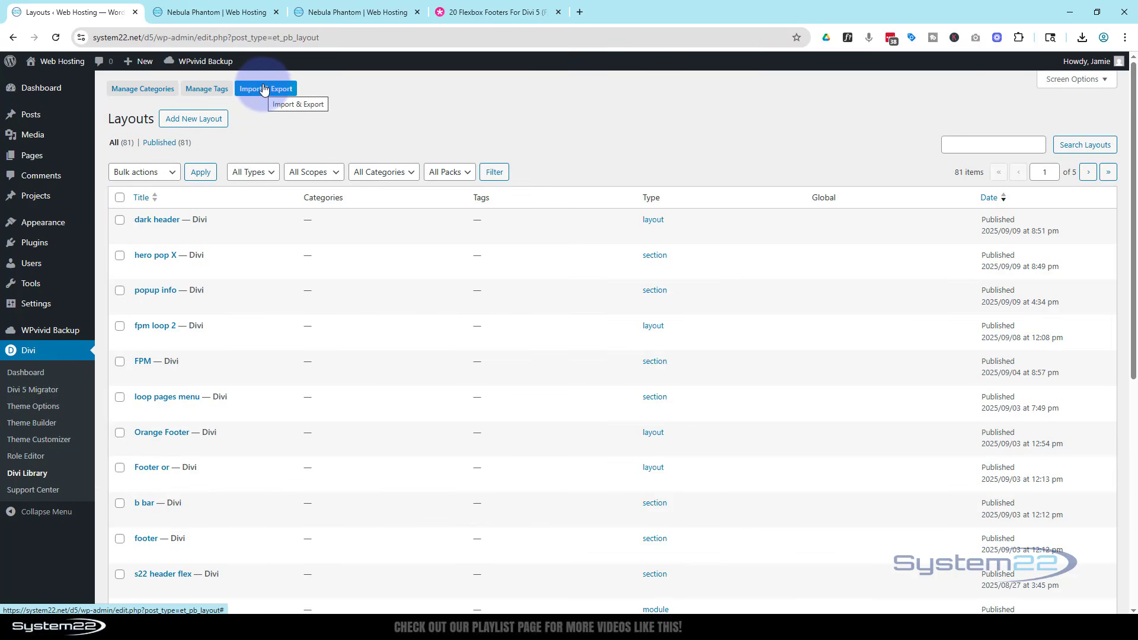
scroll(276, 320, down, 6)
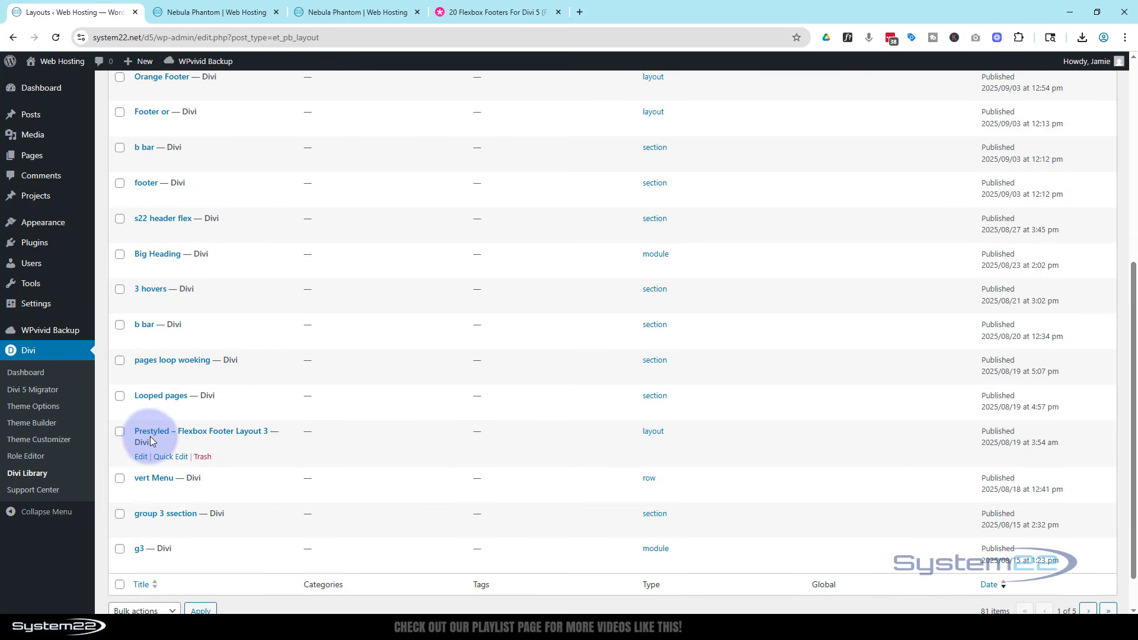
click(202, 456)
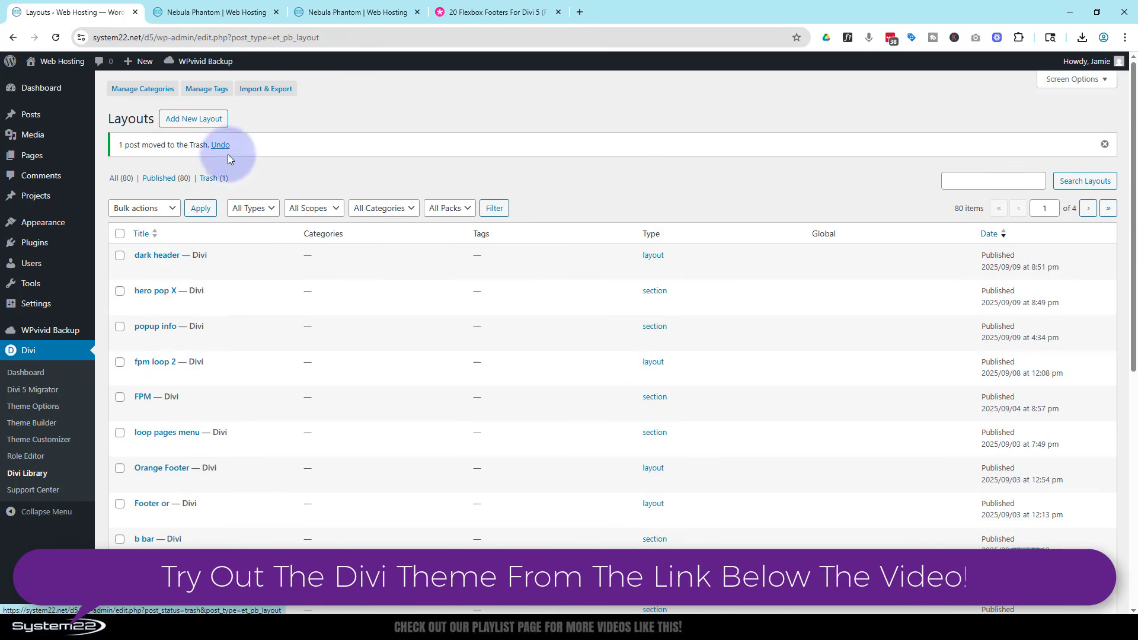
Open the Divi Library's layout import form and bring the narrowed Prestyled folder window alongside it
click(262, 94)
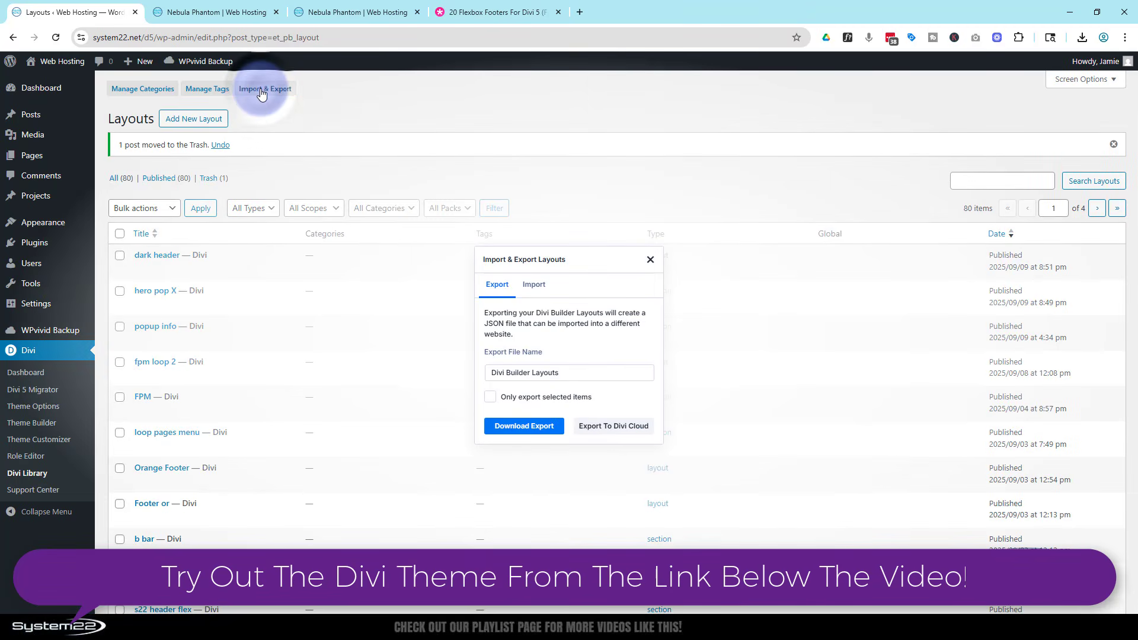
click(536, 288)
drag(0, 214, 302, 157)
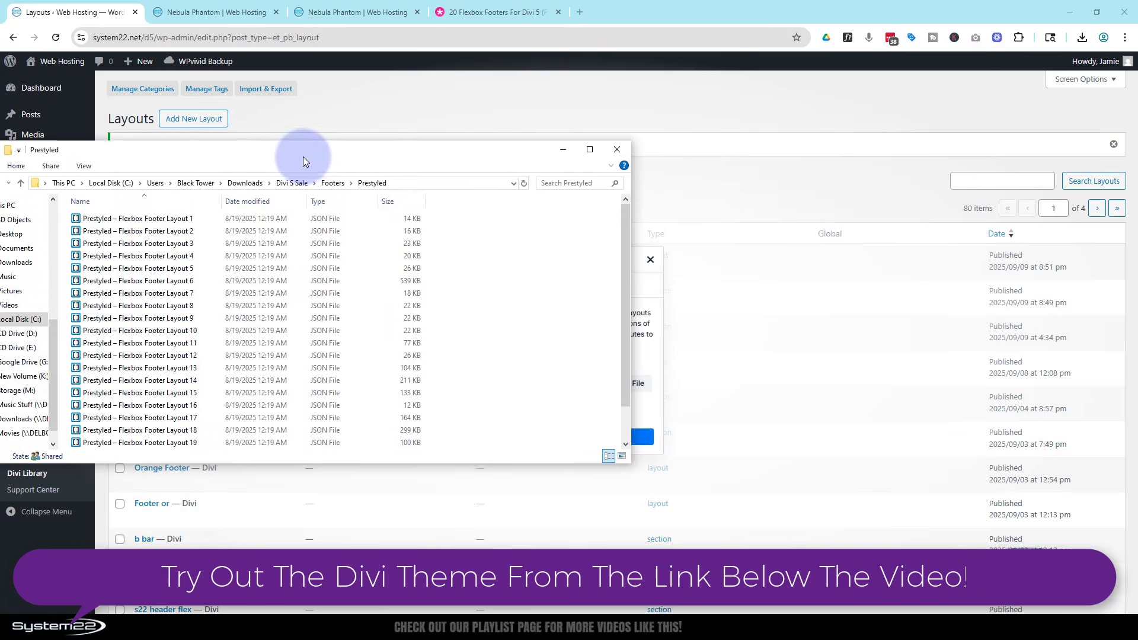
drag(619, 340, 613, 386)
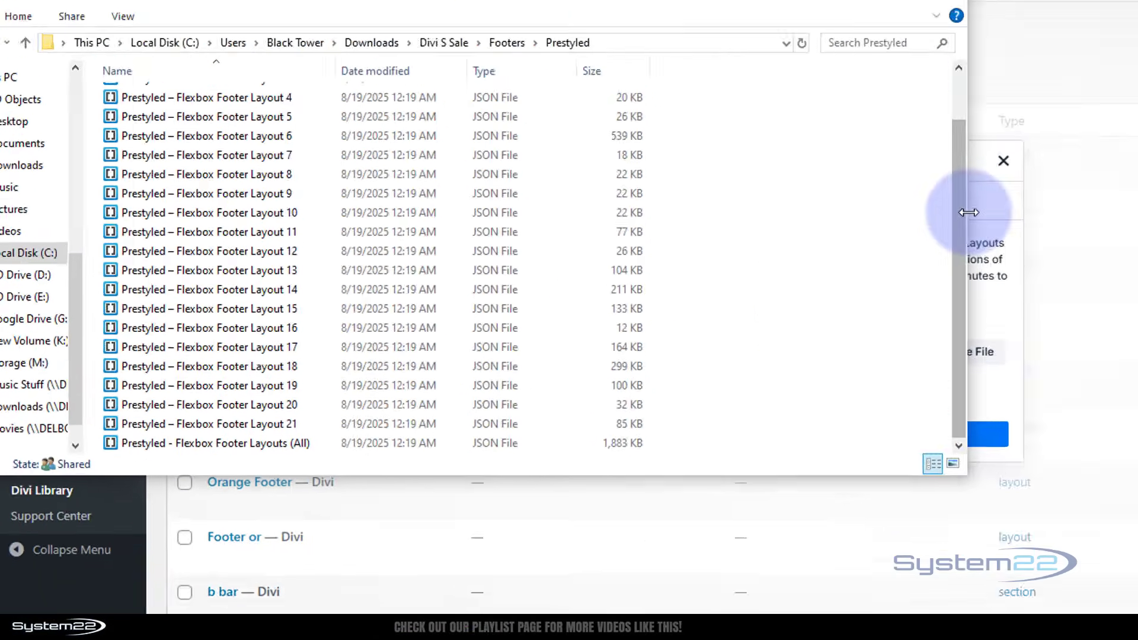
drag(969, 211, 733, 210)
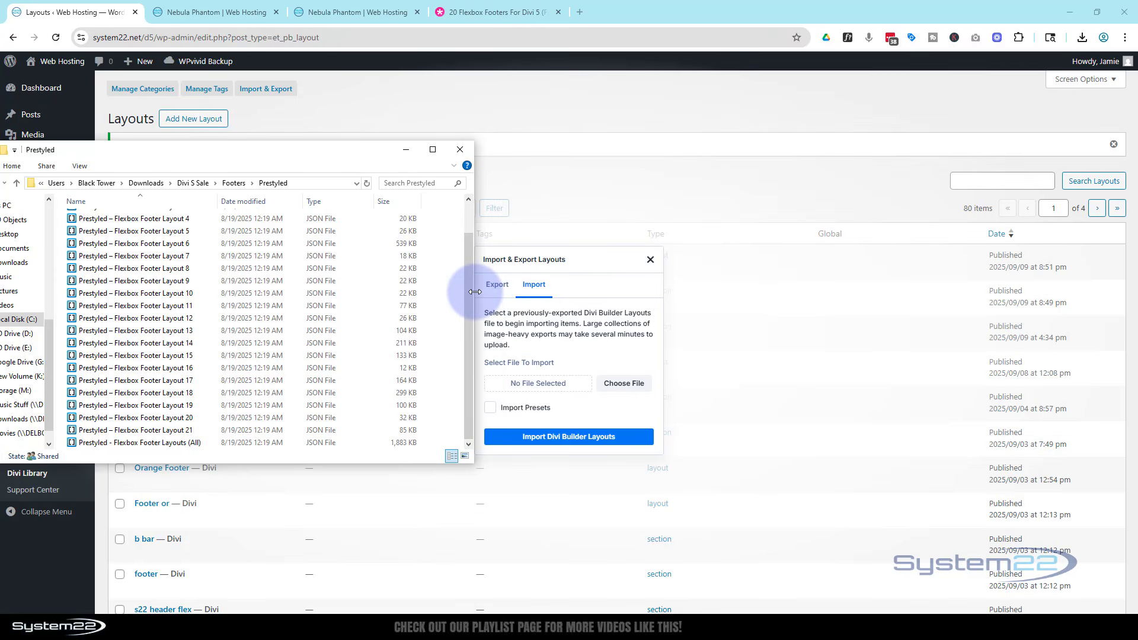
scroll(122, 249, up, 2)
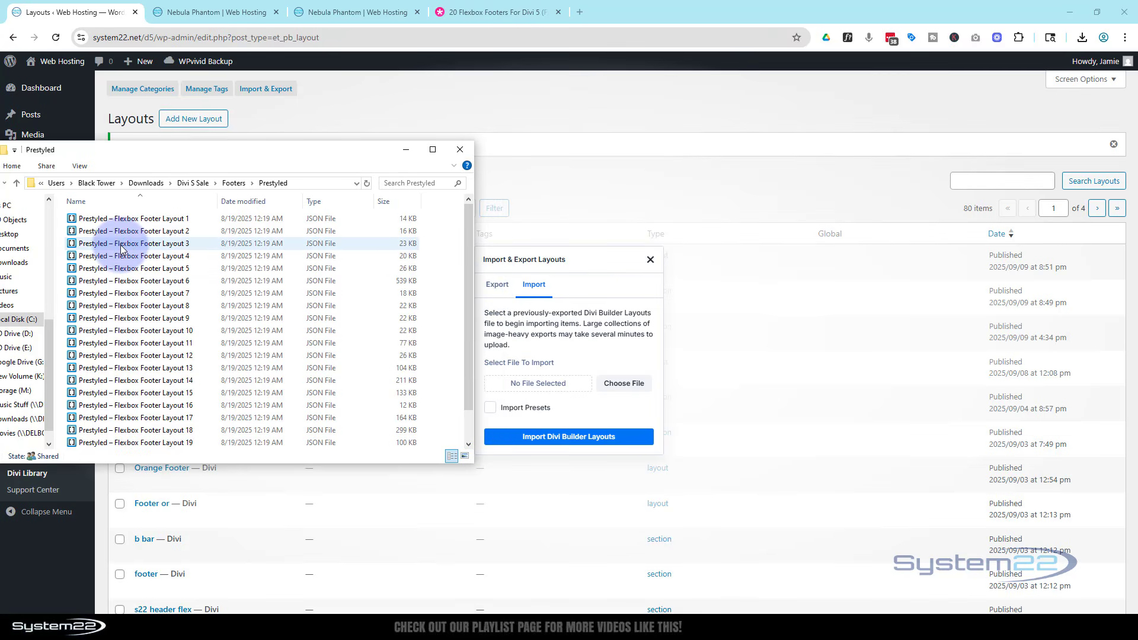
Import the Prestyled – Flexbox Footer Layout 3 file without presets and locate it in the layouts list
drag(104, 243, 539, 386)
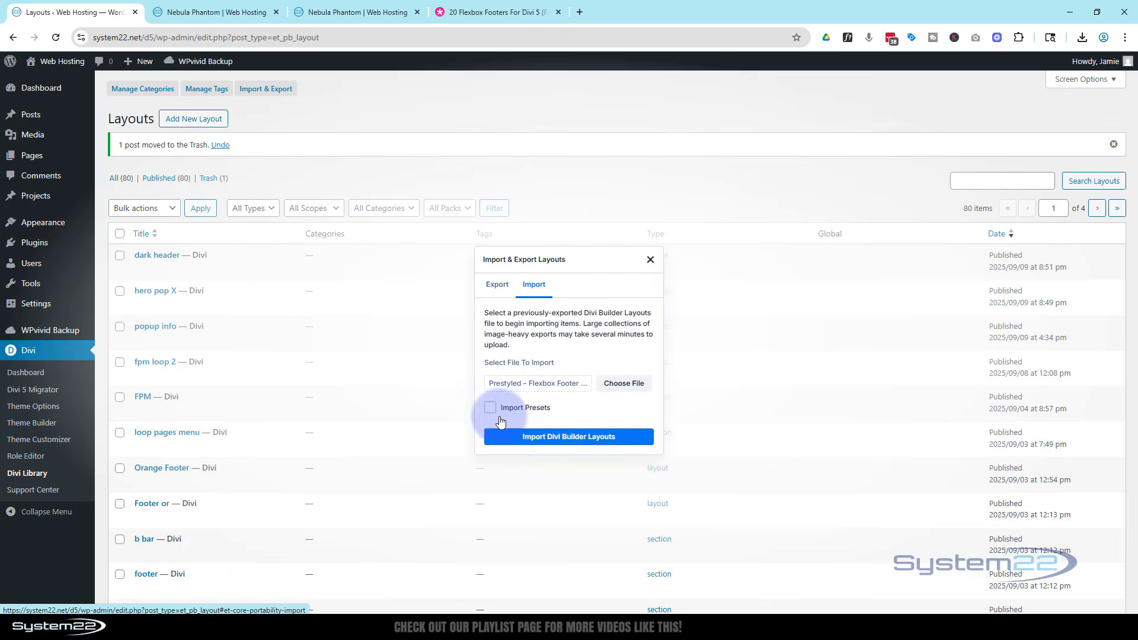
click(571, 442)
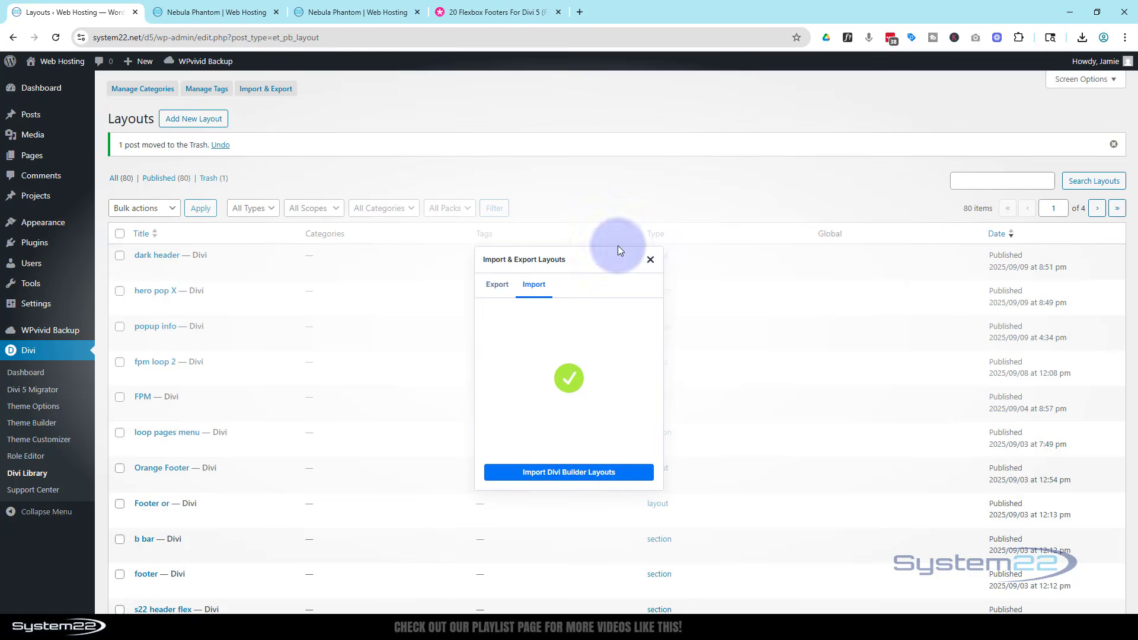
click(650, 260)
scroll(579, 318, down, 6)
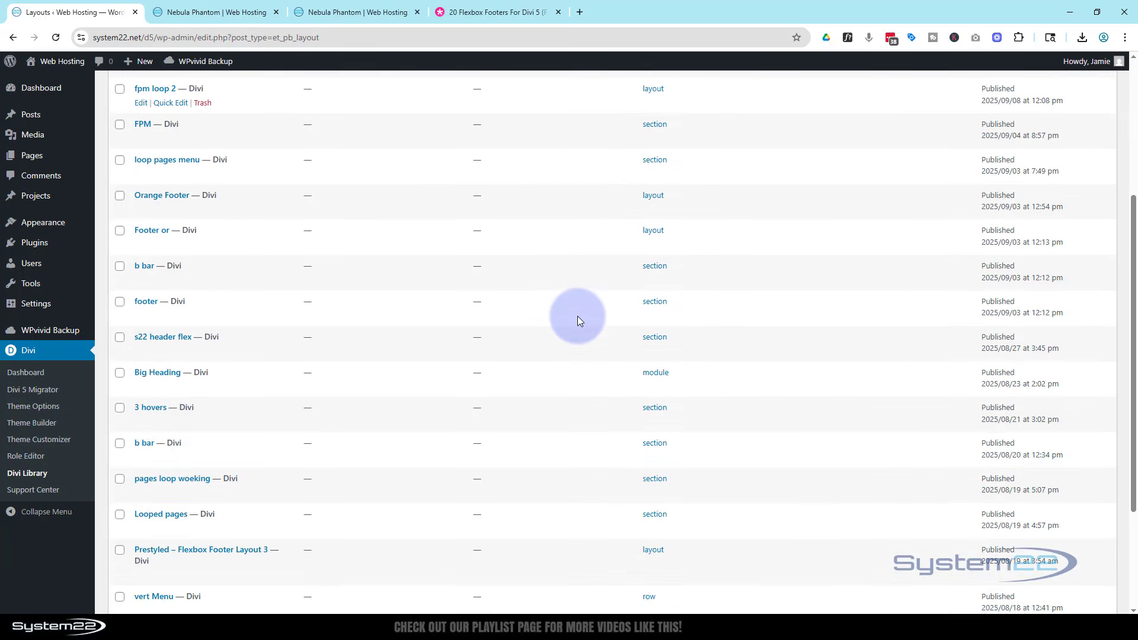
scroll(578, 320, down, 1)
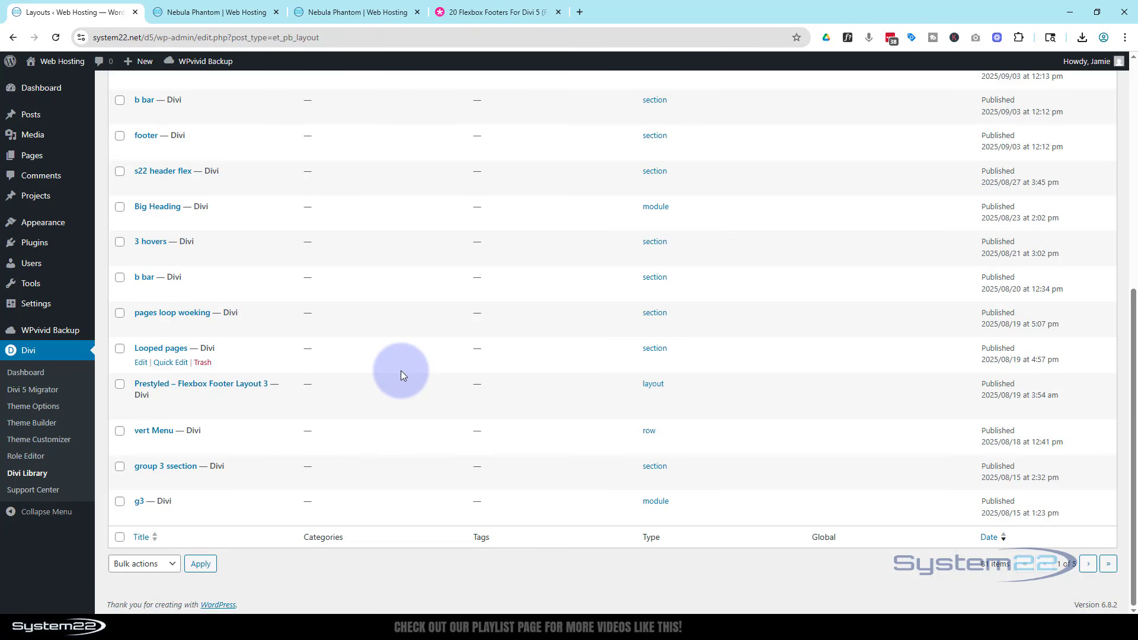
Look over the Nebula Phantom preview page again
click(354, 12)
scroll(406, 233, down, 10)
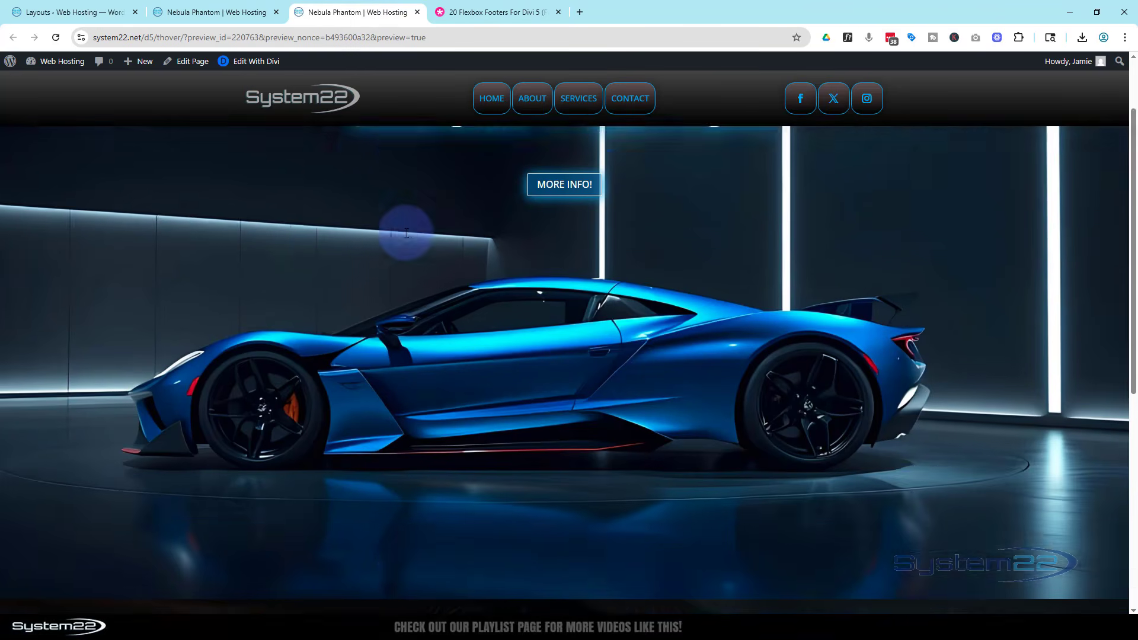
scroll(406, 233, up, 10)
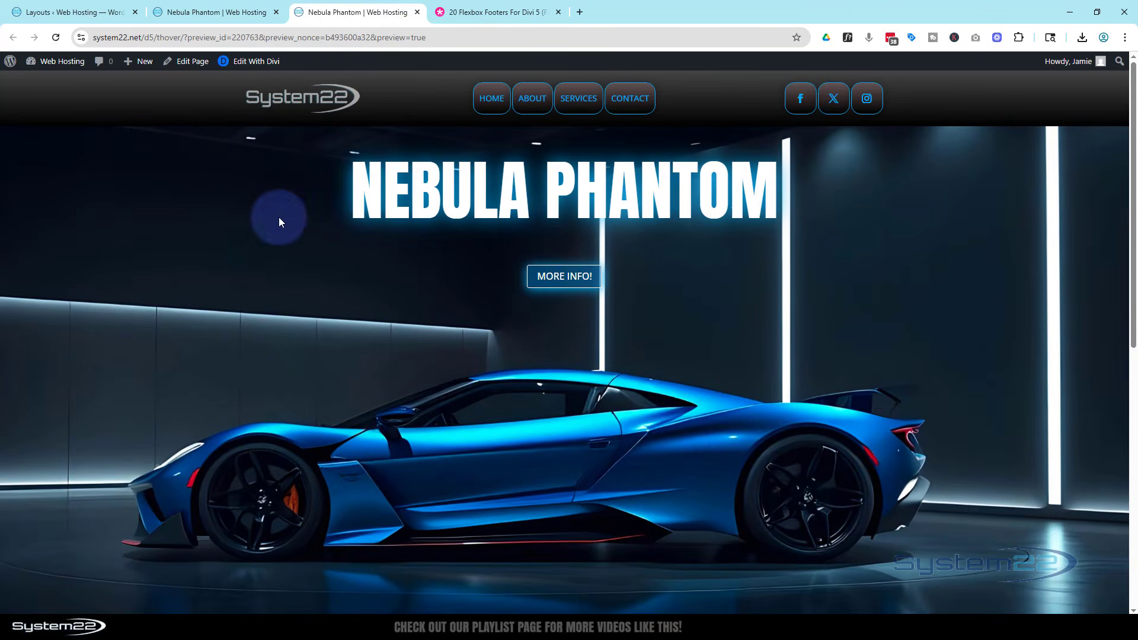
Open the Divi Theme Builder and delete the custom footer from the Nebula Phantom template
click(86, 18)
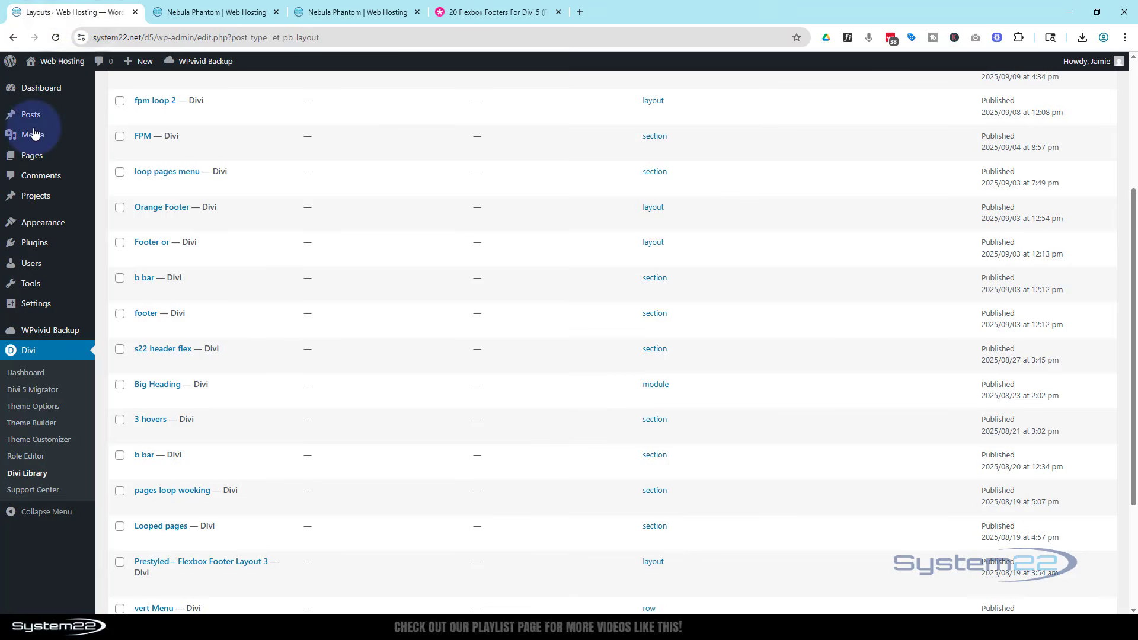
mouse_move(31, 157)
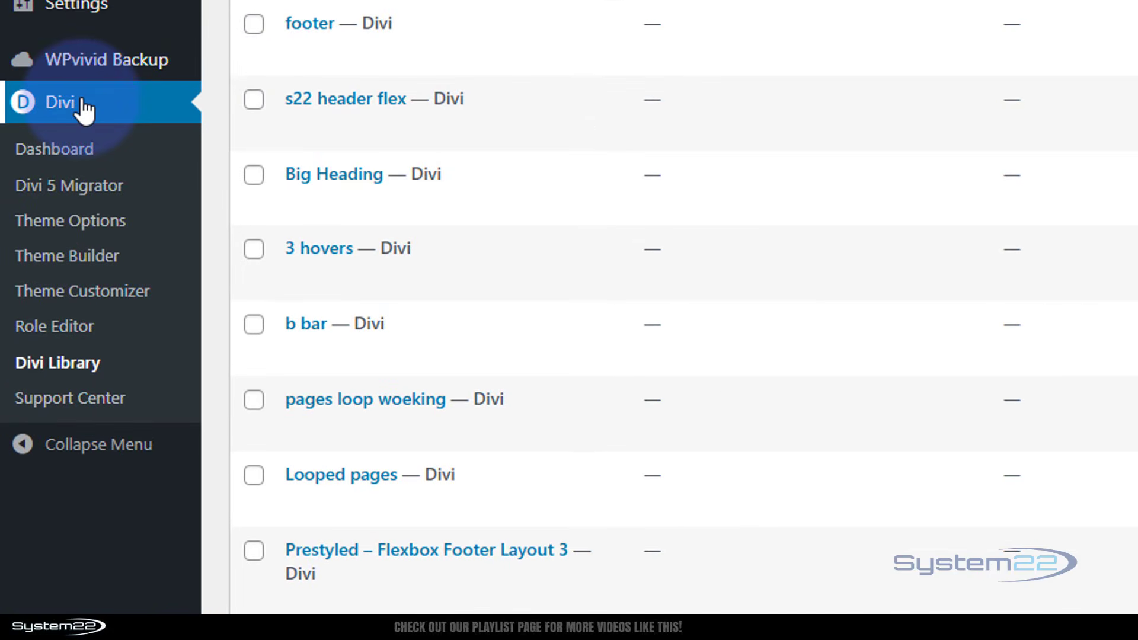
click(72, 262)
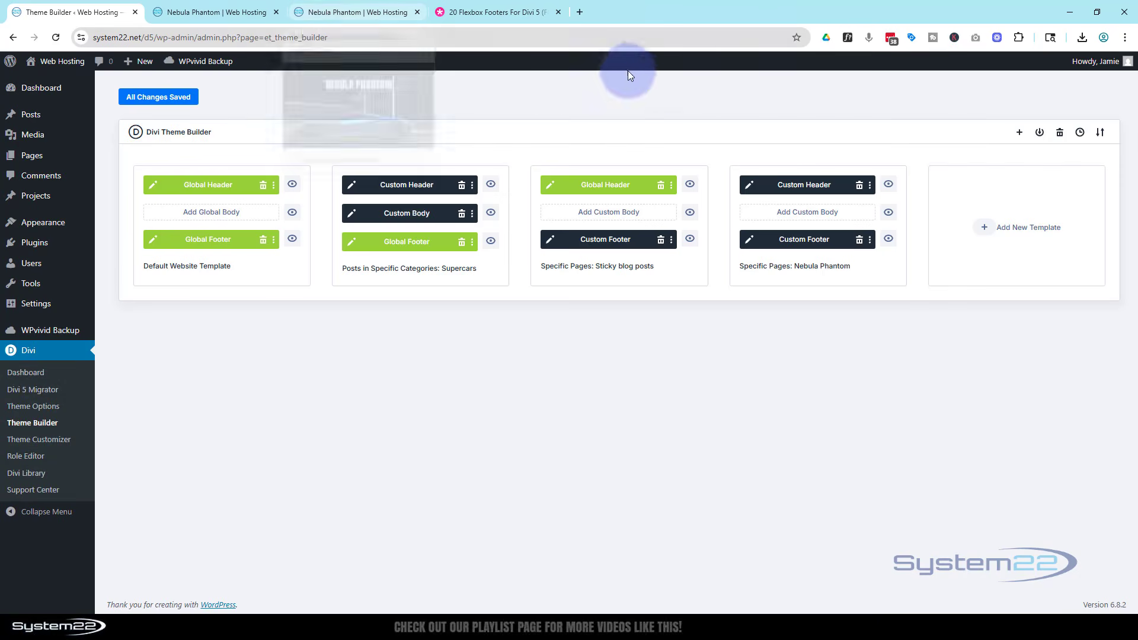
mouse_move(795, 173)
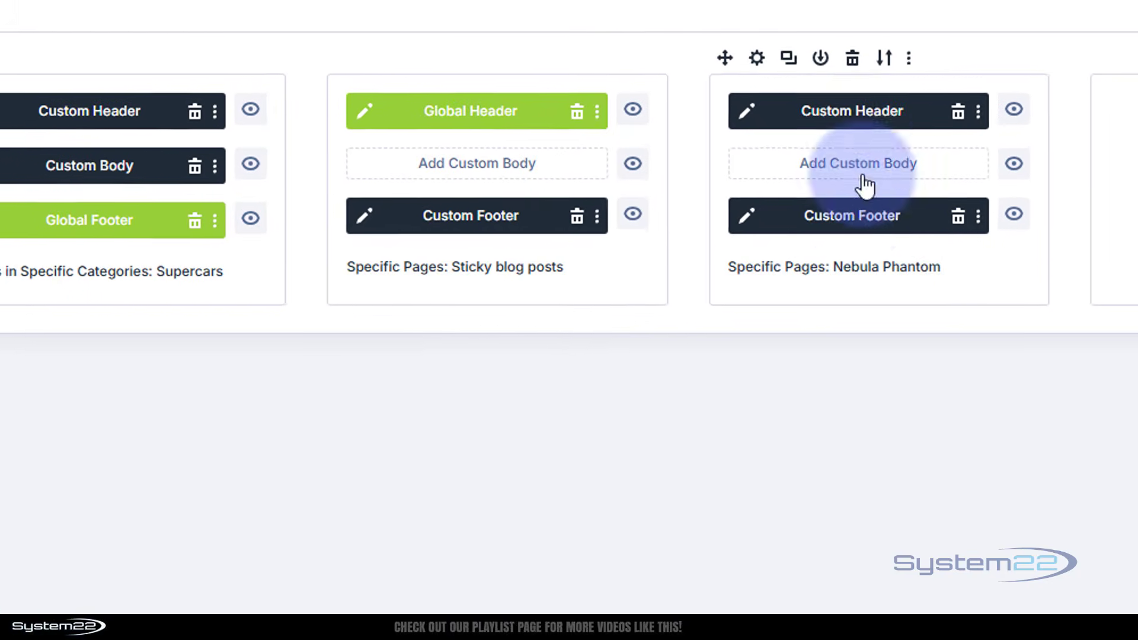
click(965, 219)
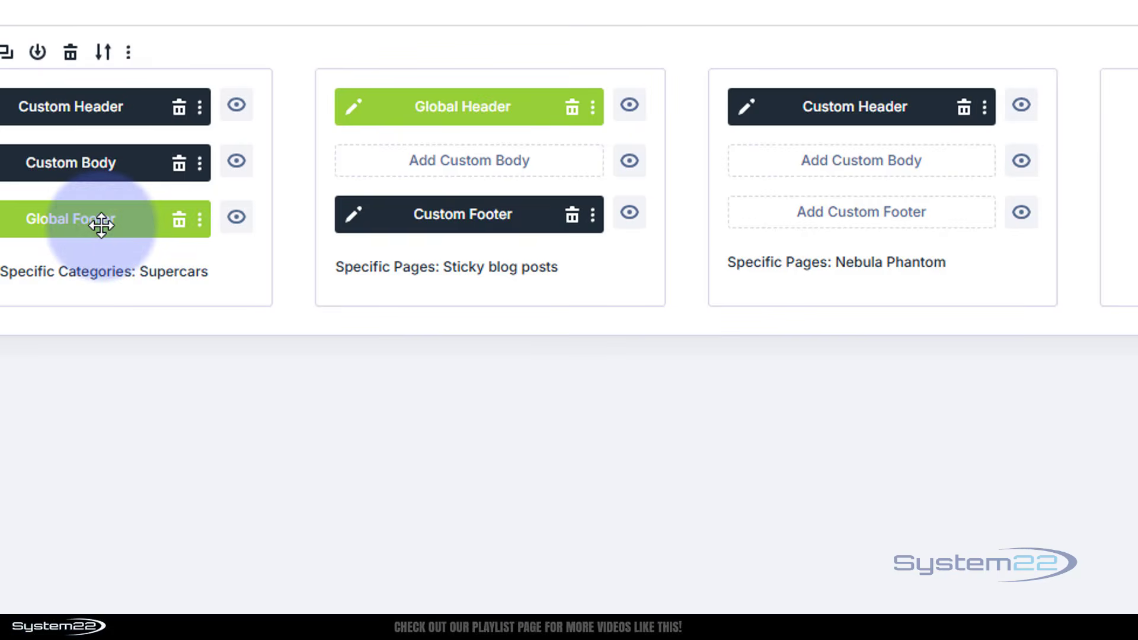
Copy the global footer from the Supercars template into the Nebula Phantom template and save the changes
drag(101, 225, 799, 223)
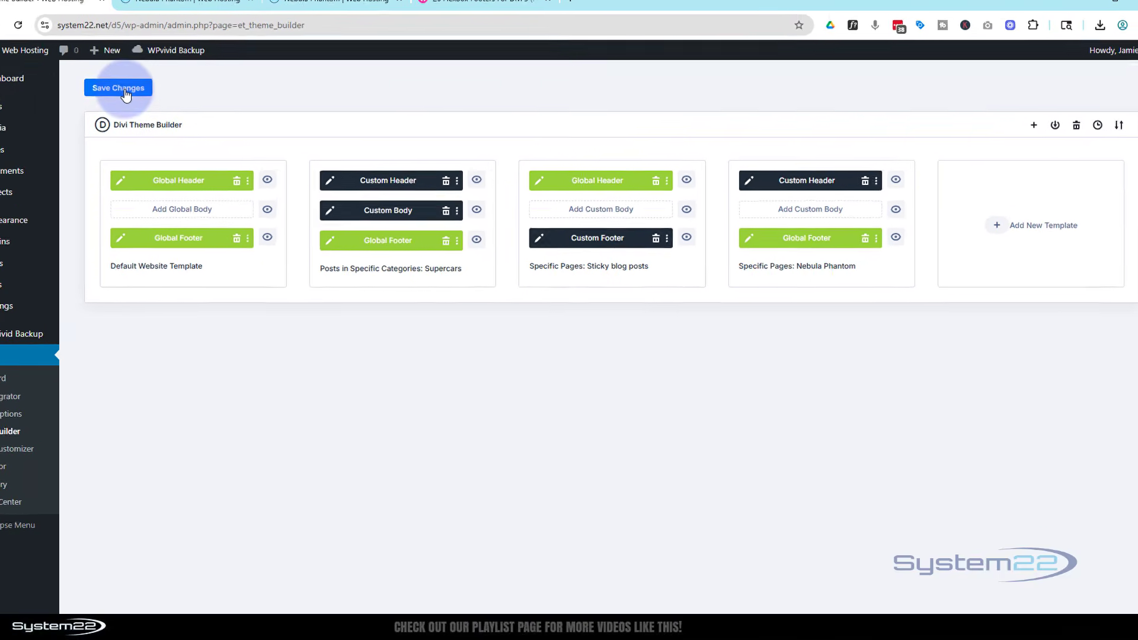
click(158, 97)
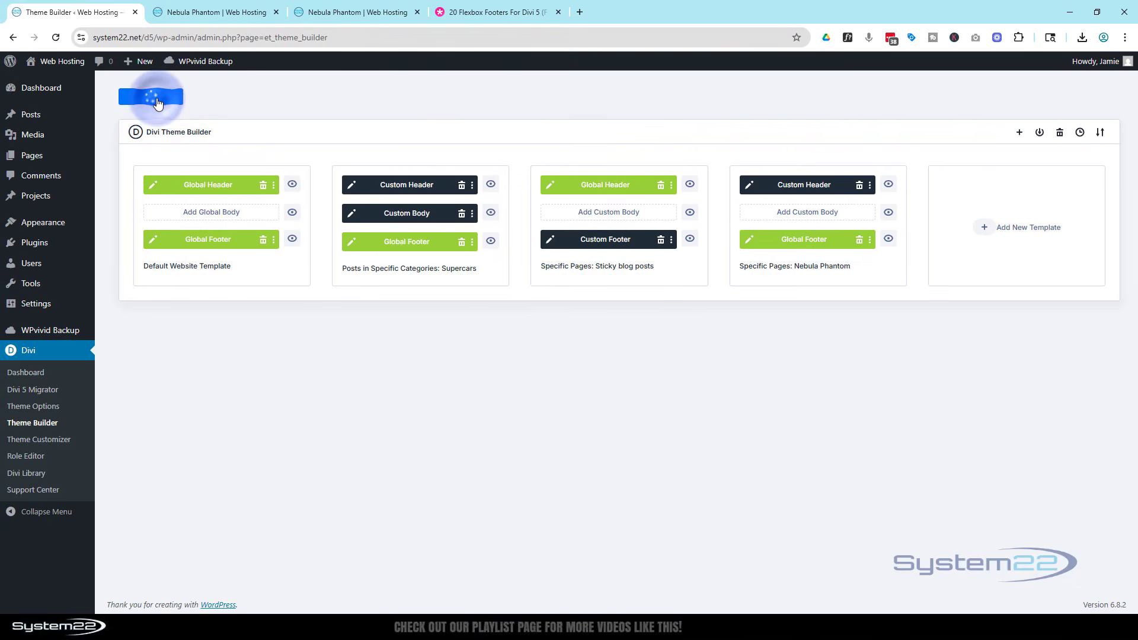
Reload the Nebula Phantom preview page, inspect its footer, and return to the page's beginning
click(346, 13)
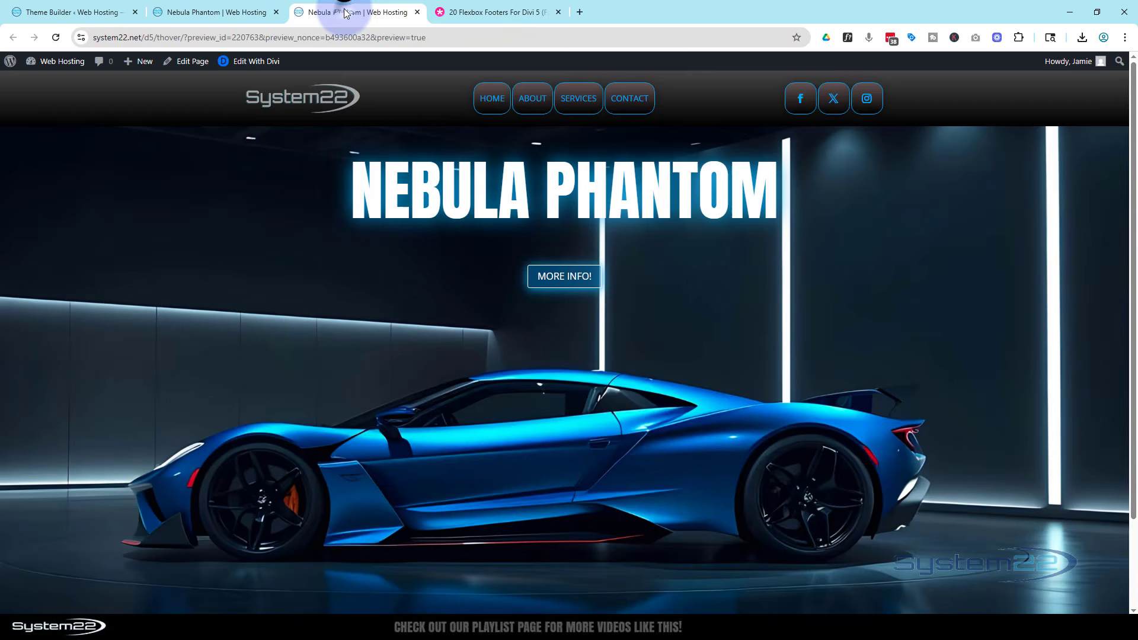
click(58, 33)
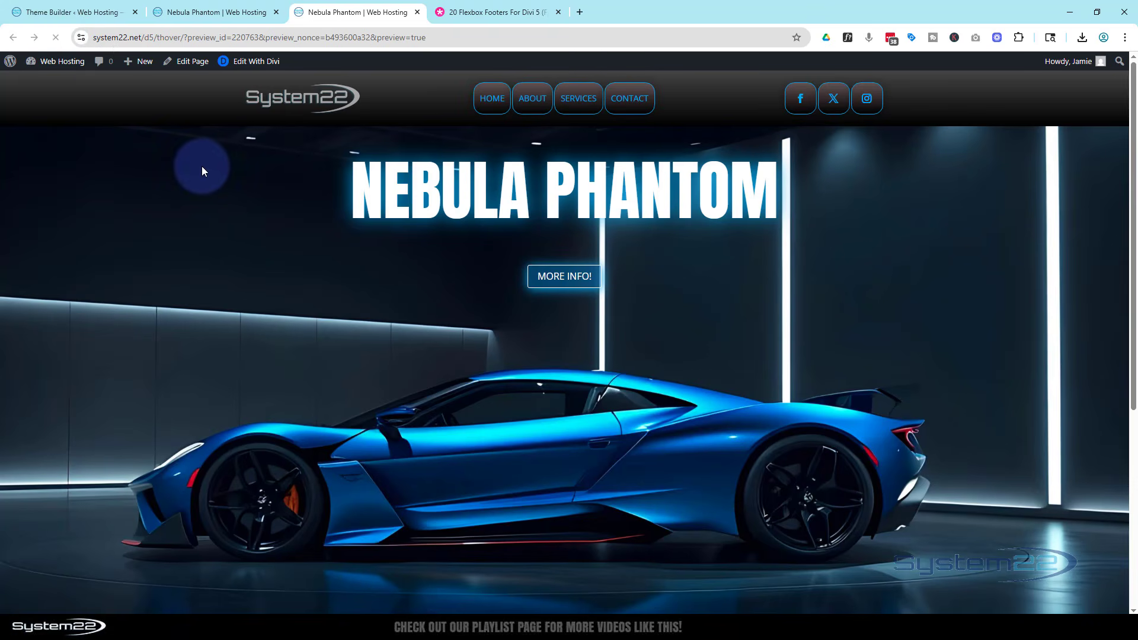
scroll(202, 172, down, 4)
scroll(201, 171, down, 2)
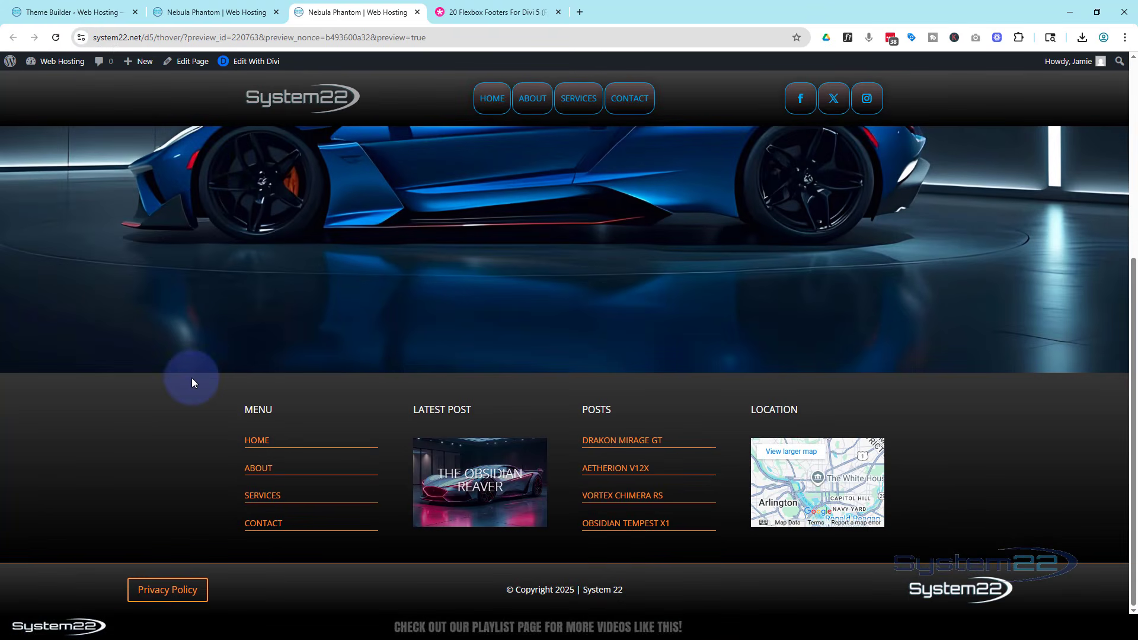
scroll(356, 255, up, 6)
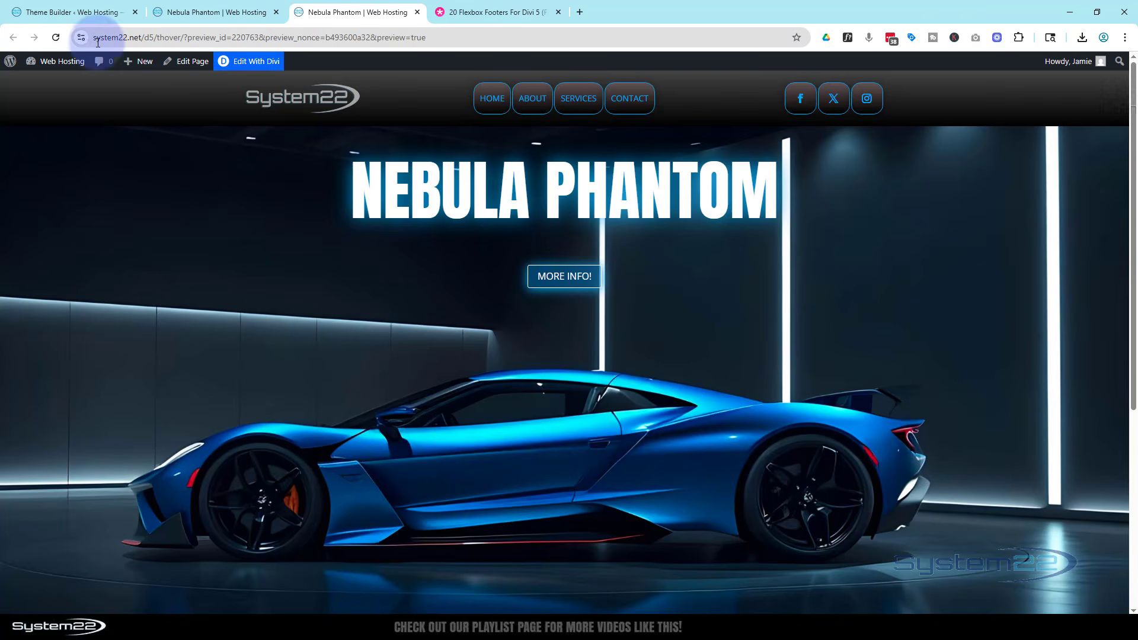
Return to the Theme Builder and remove the global footer from the Nebula Phantom template
click(83, 12)
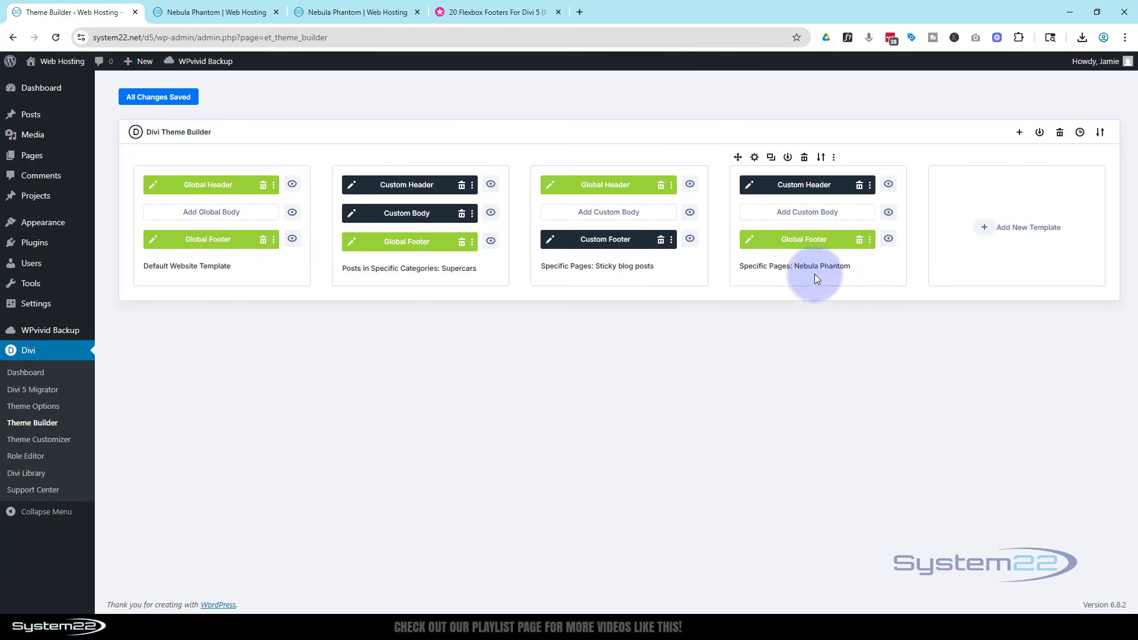
click(860, 240)
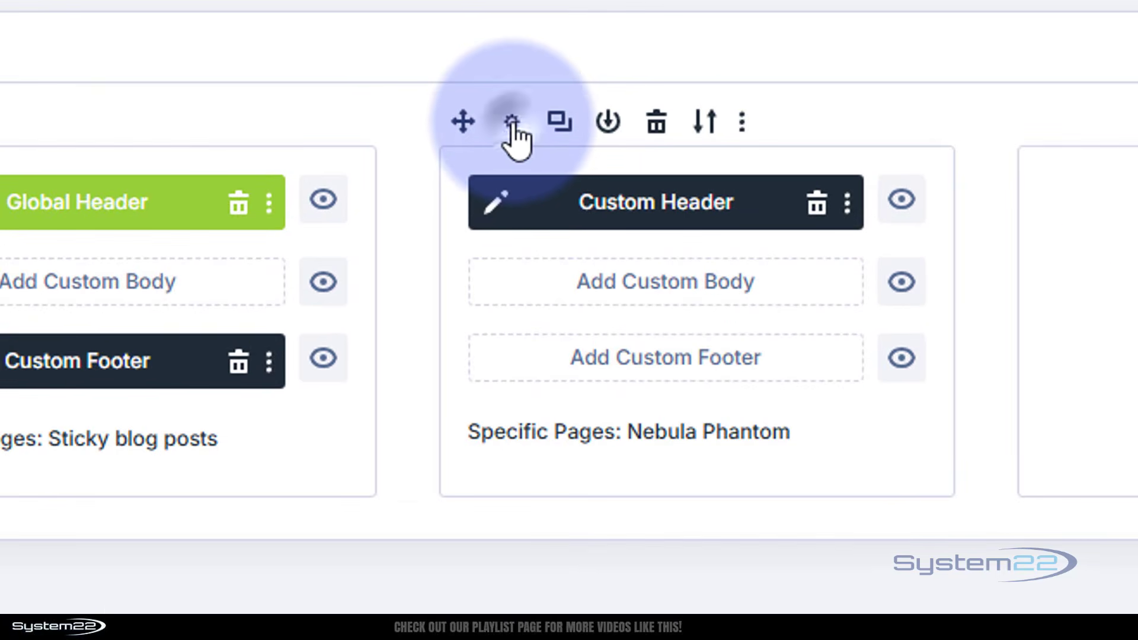
Review the specific pages the Nebula Phantom template can be assigned to, and close its settings without changes
click(505, 123)
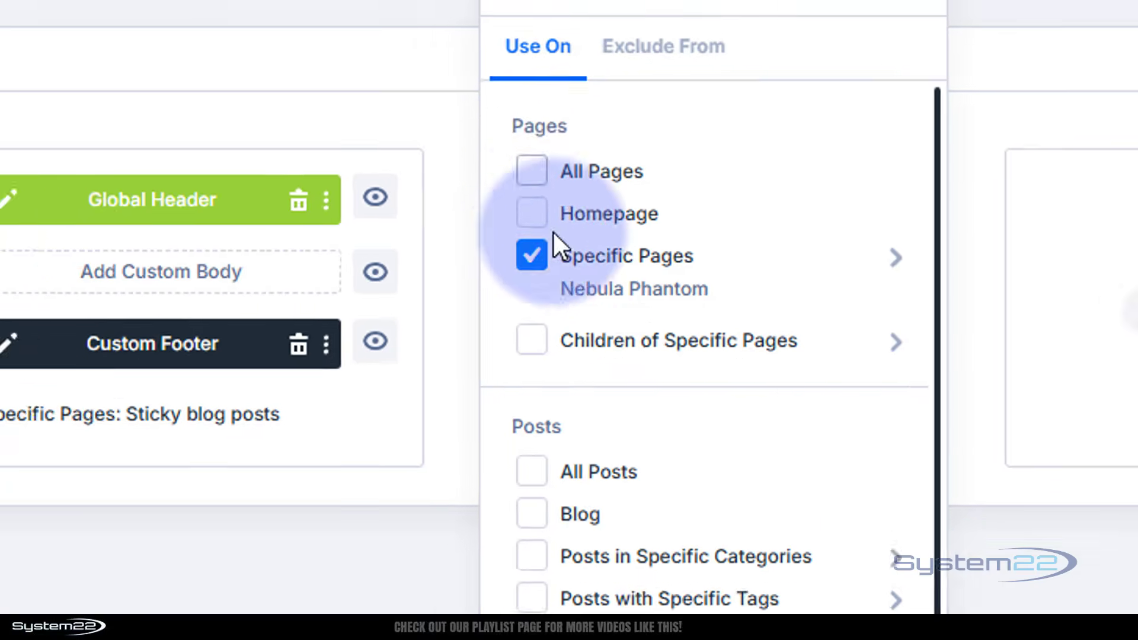
click(620, 265)
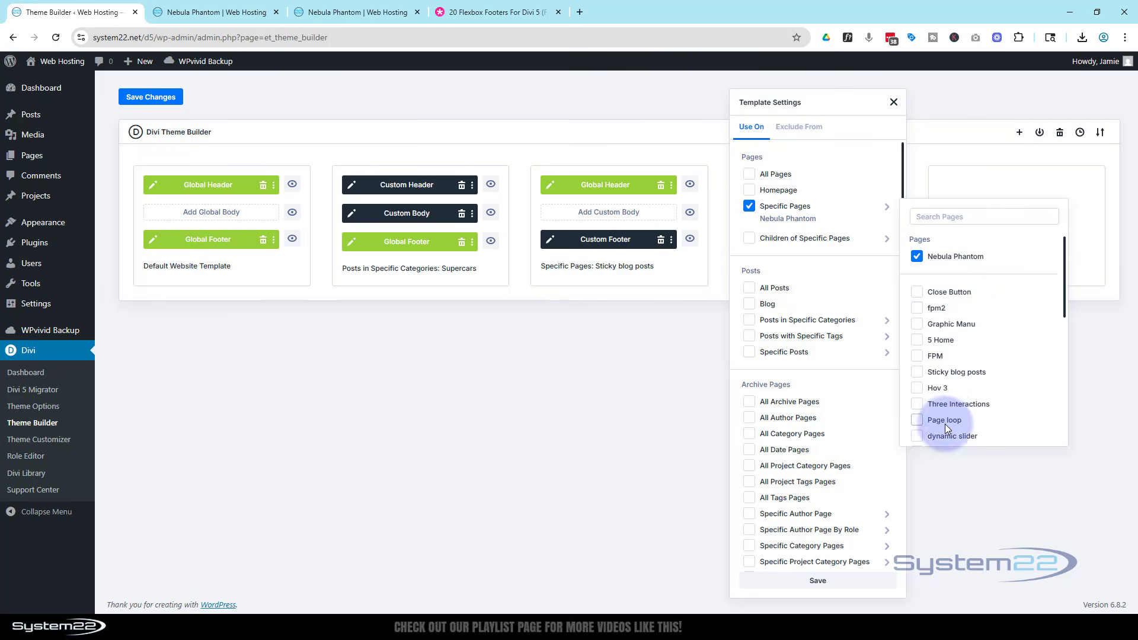
scroll(946, 389, down, 3)
scroll(948, 386, up, 3)
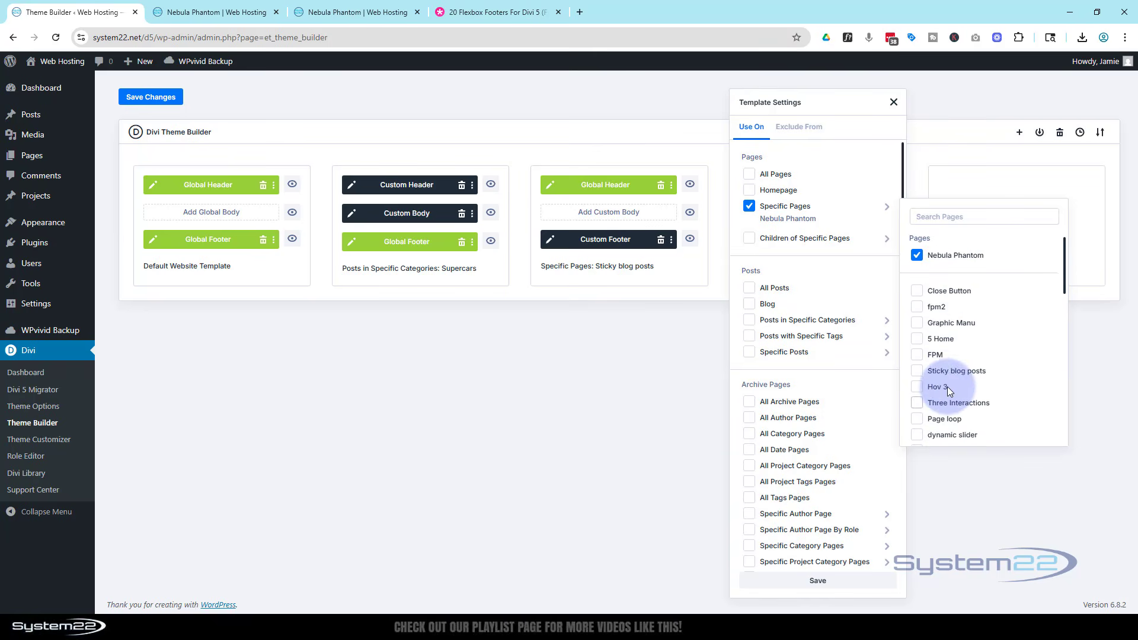
click(894, 101)
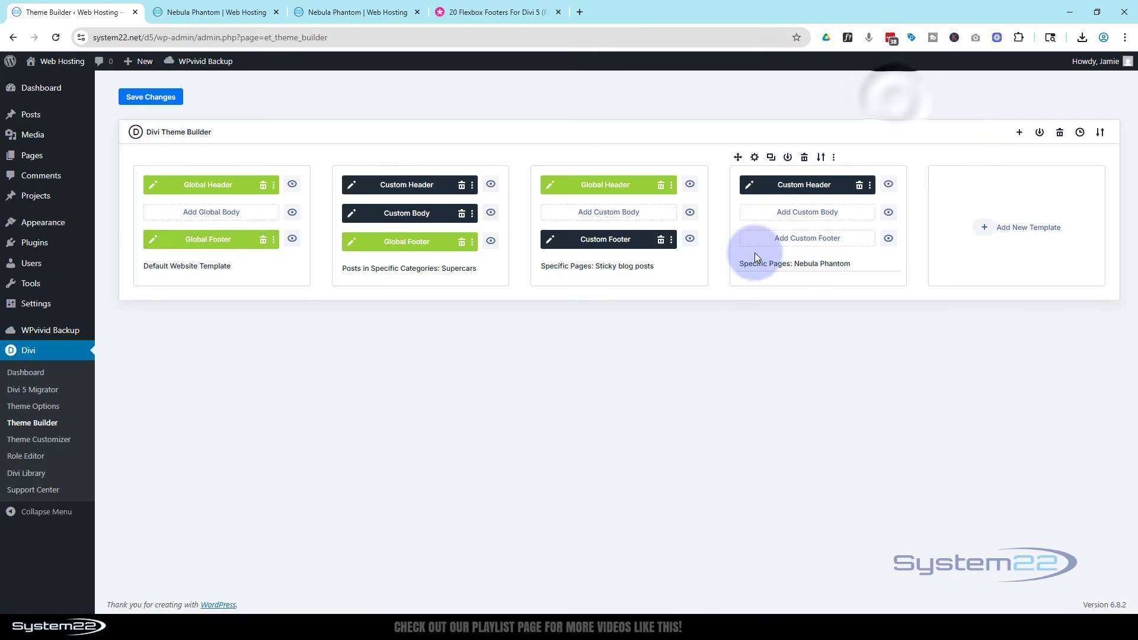
Build a custom footer for the Nebula Phantom template from the saved layout Prestyled - Flexbox Footer Layout 3, replacing existing content
click(800, 243)
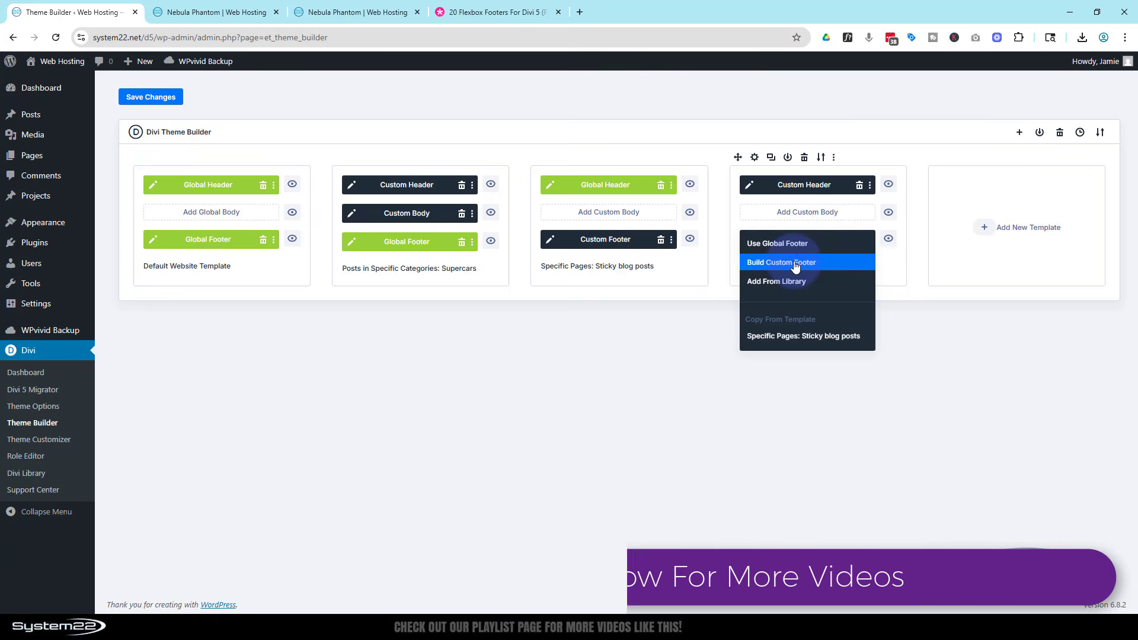
click(795, 265)
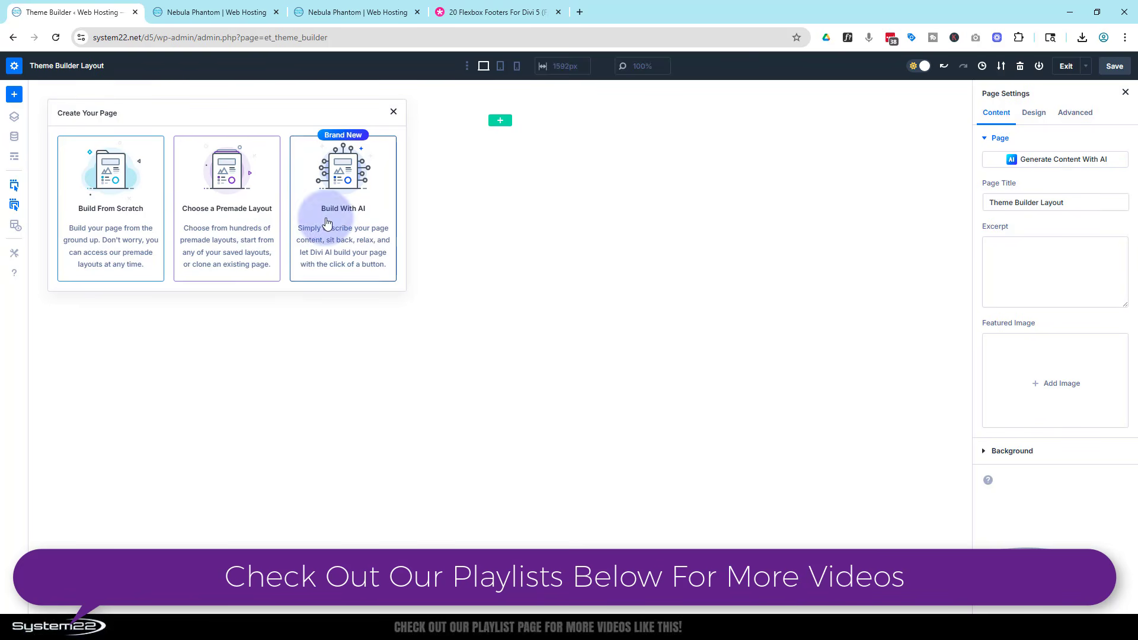
click(236, 208)
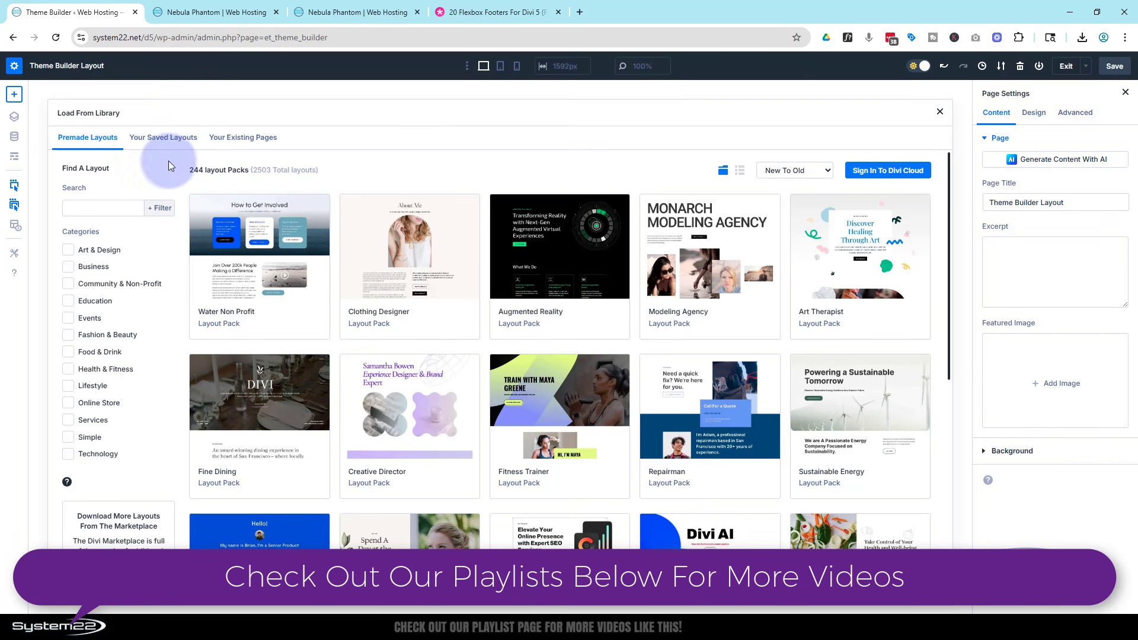
click(156, 138)
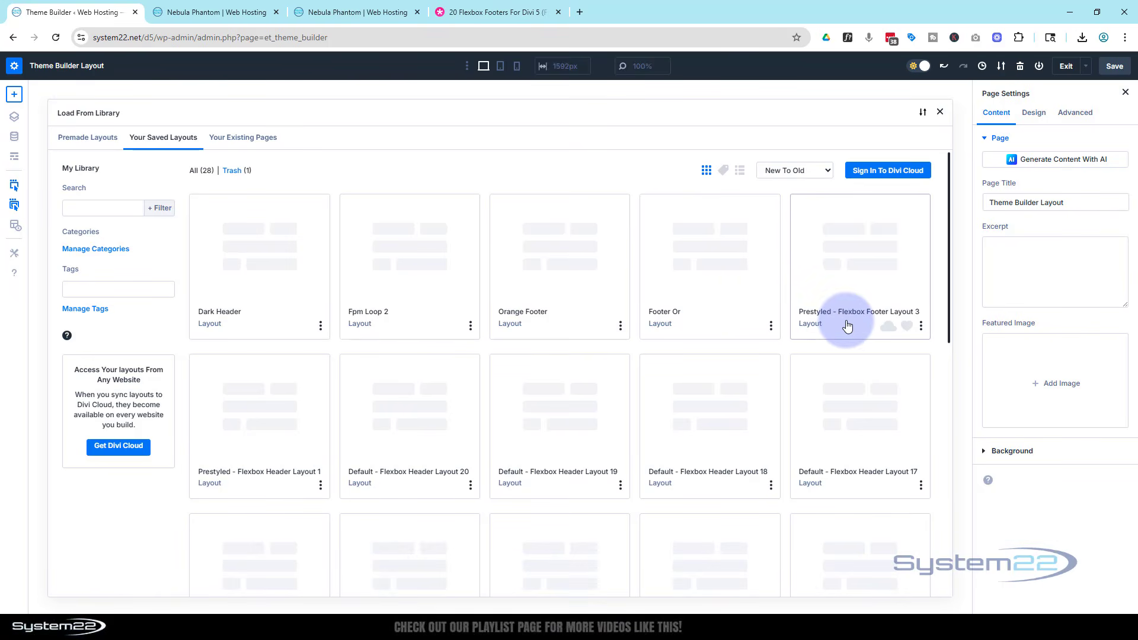
click(848, 324)
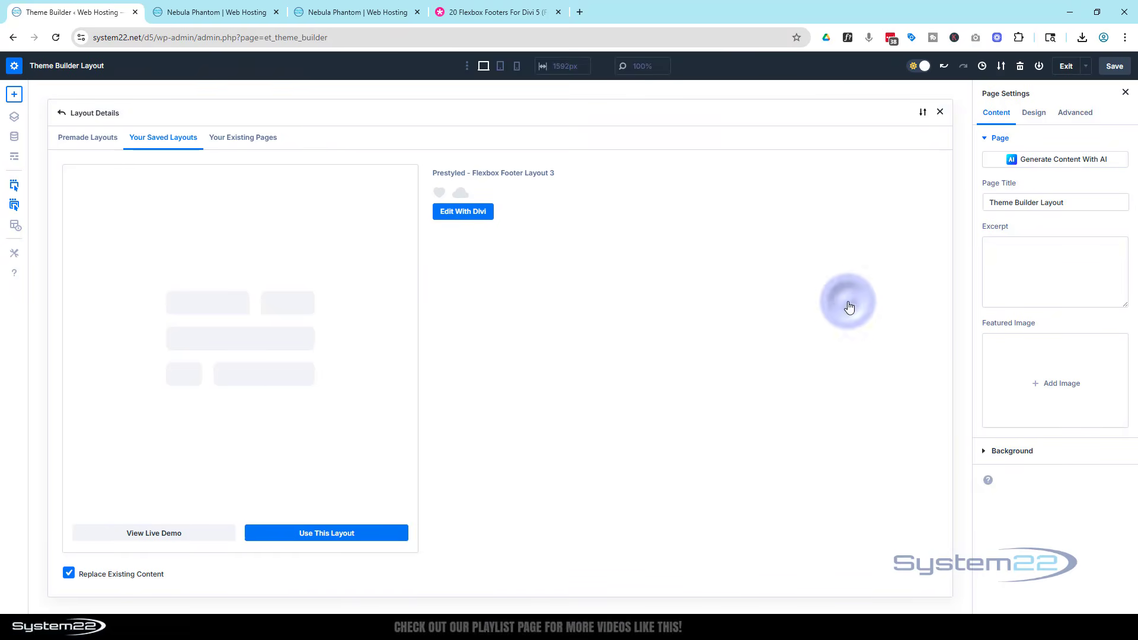
click(329, 533)
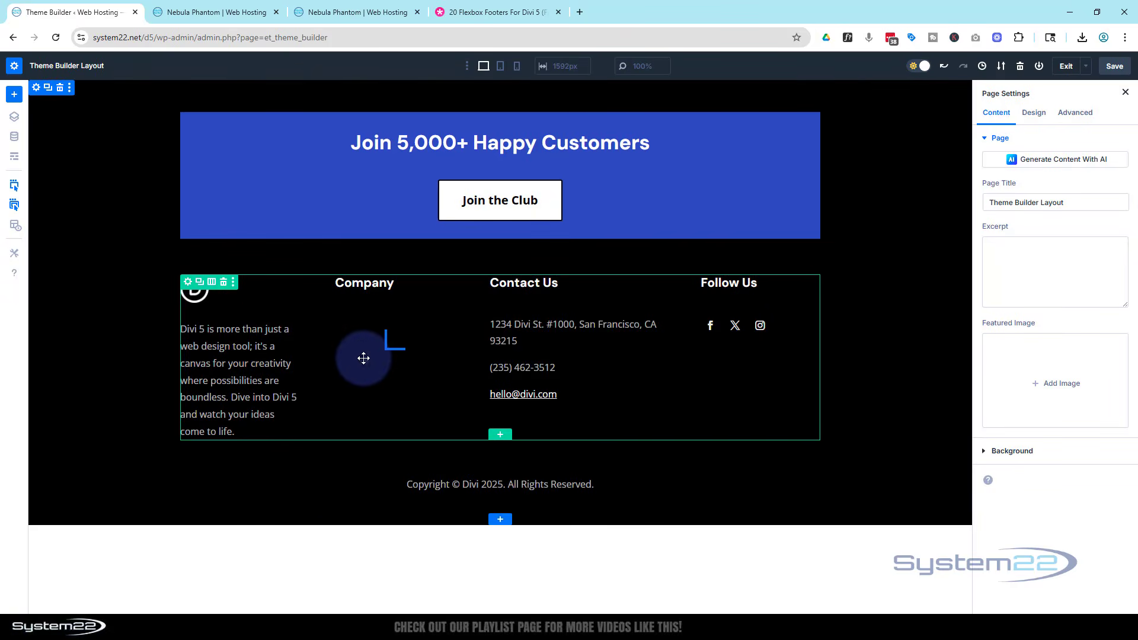
Set the neon-lit sports car picture with pink and blue smoke from the media library as the footer section's background image
click(366, 353)
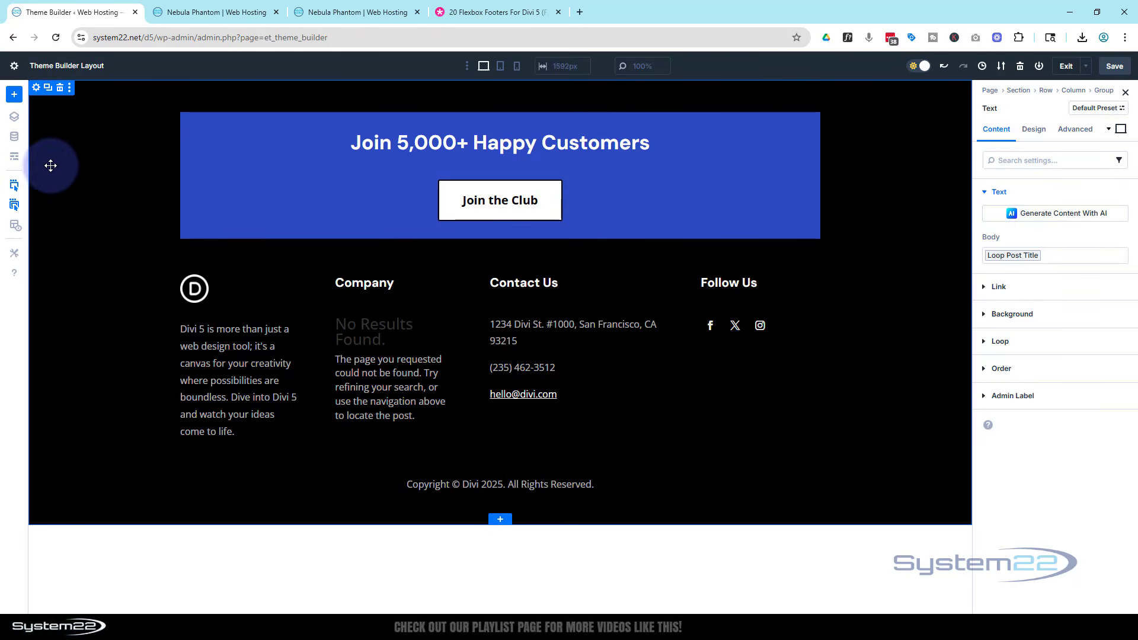
click(36, 88)
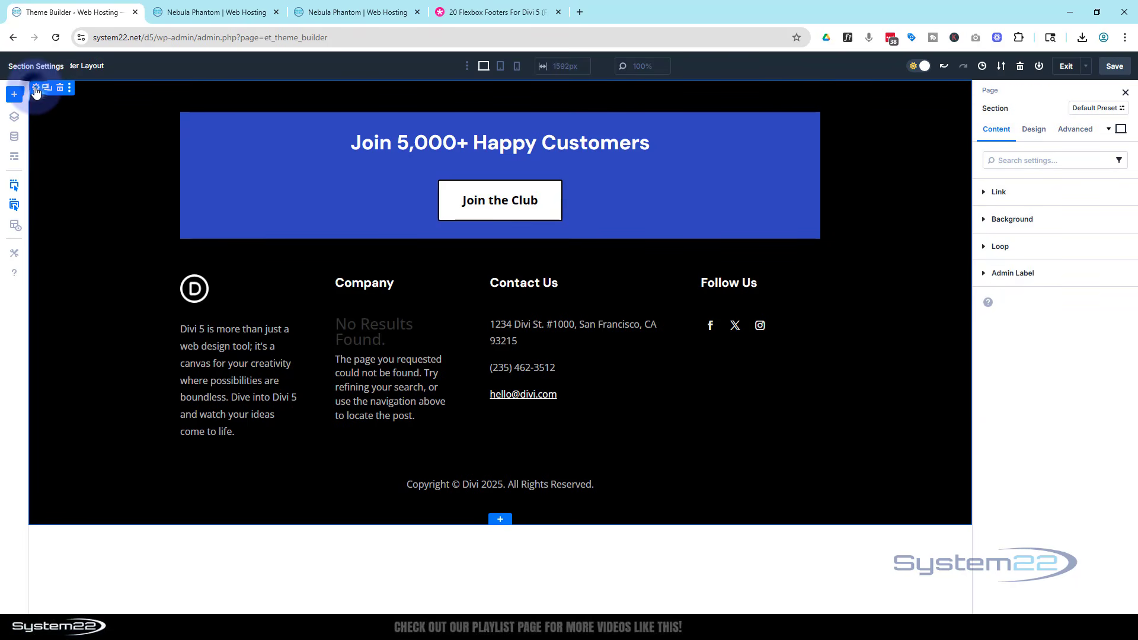
click(1016, 219)
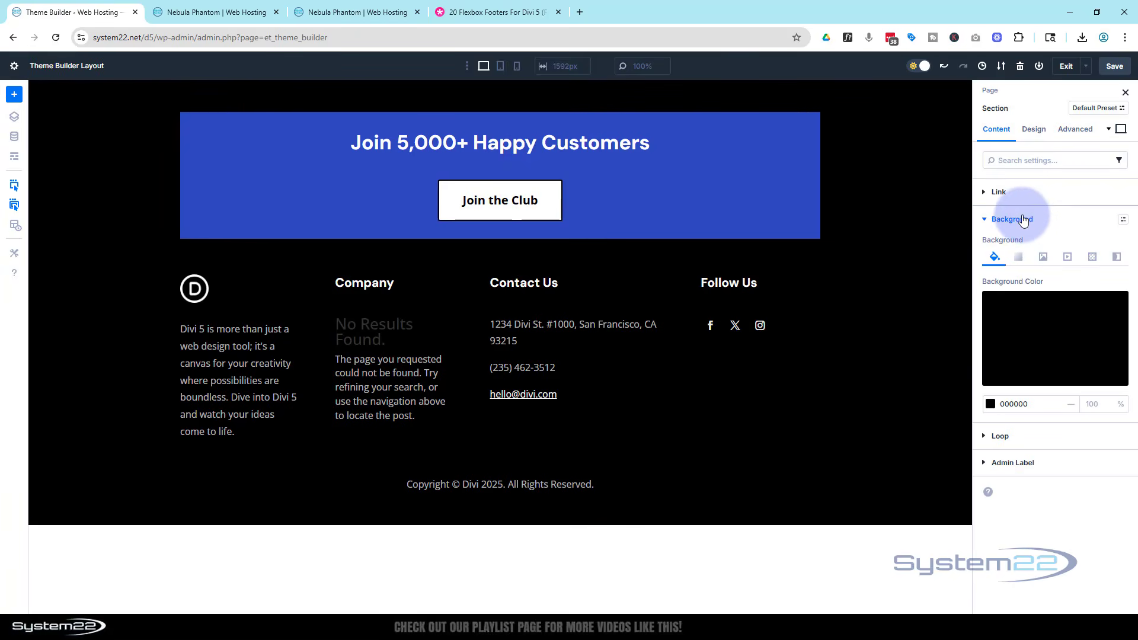
click(1044, 256)
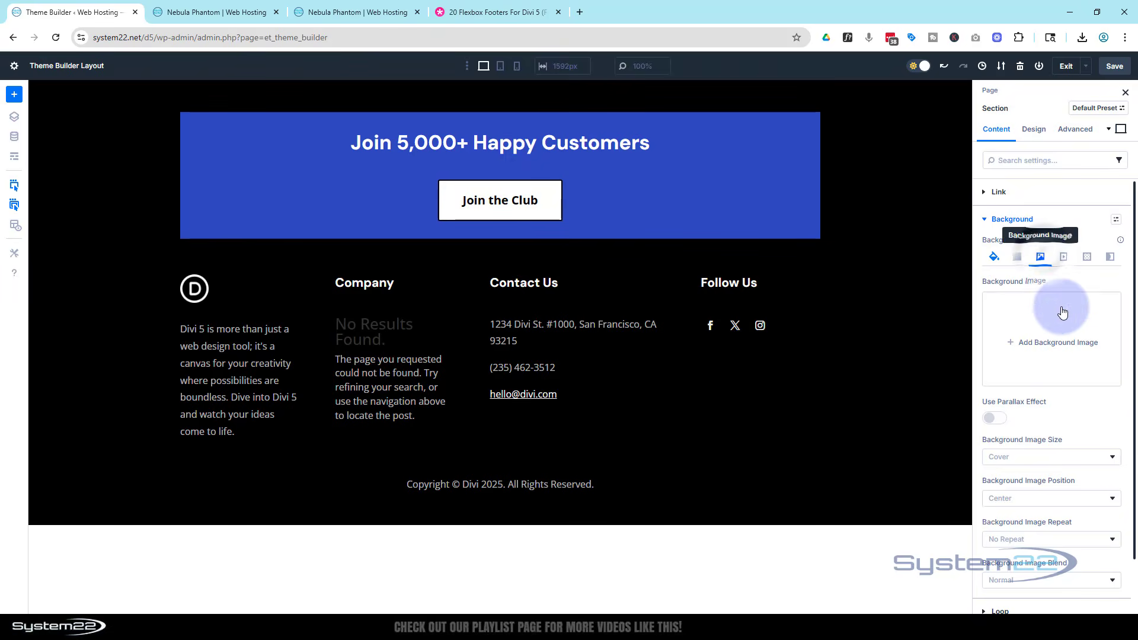
click(1061, 343)
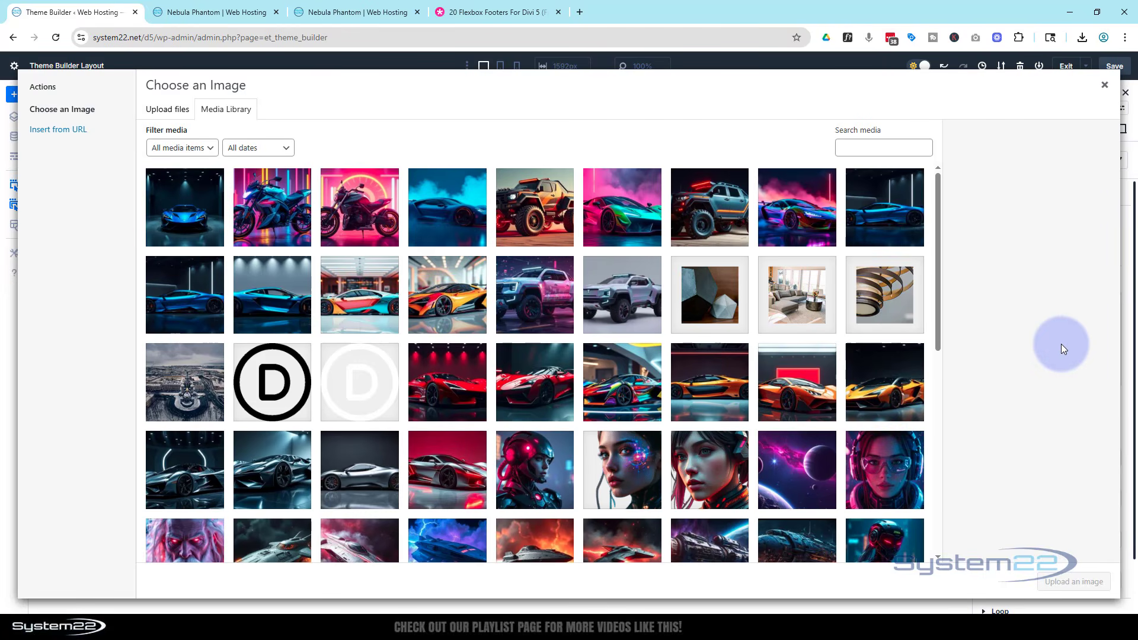
click(803, 230)
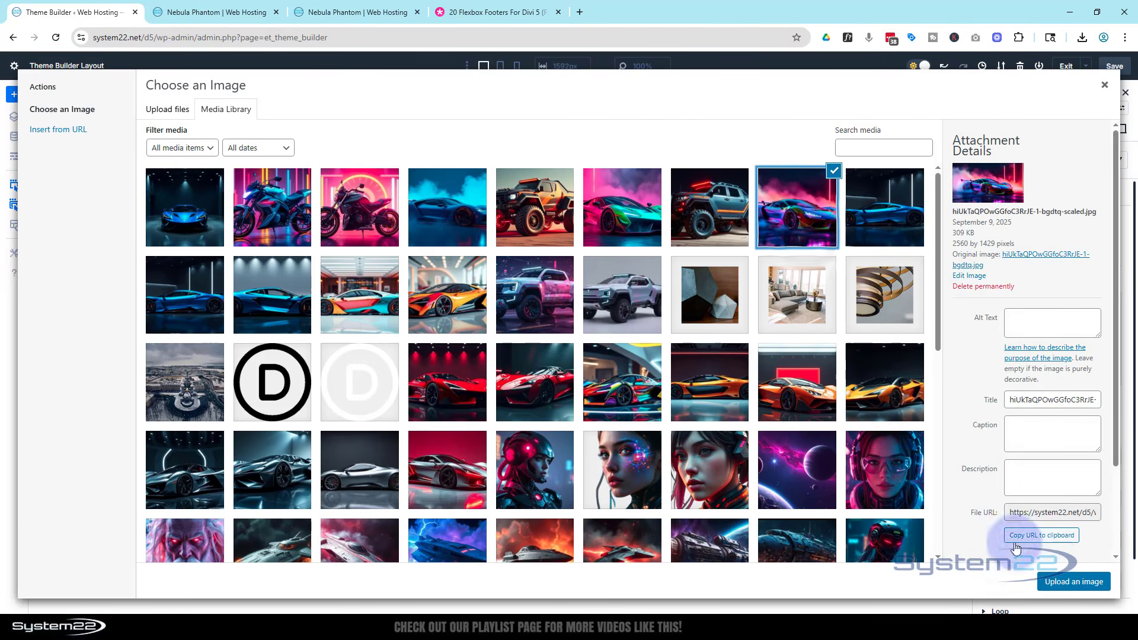
click(1061, 582)
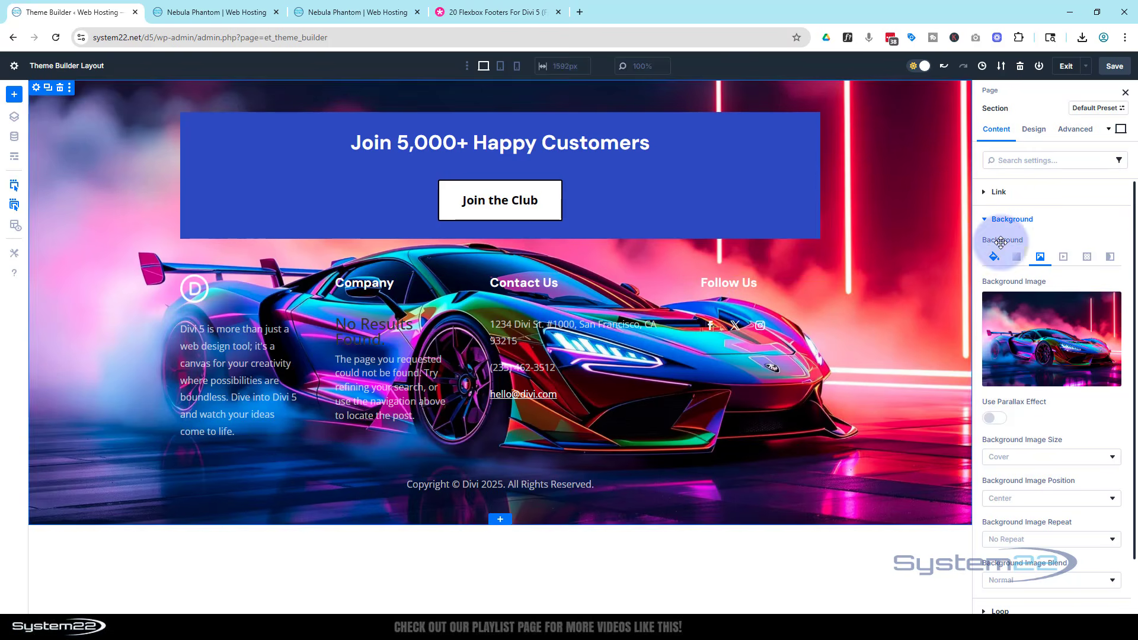
Set the section's background image blend mode to Multiply
scroll(1073, 398, down, 1)
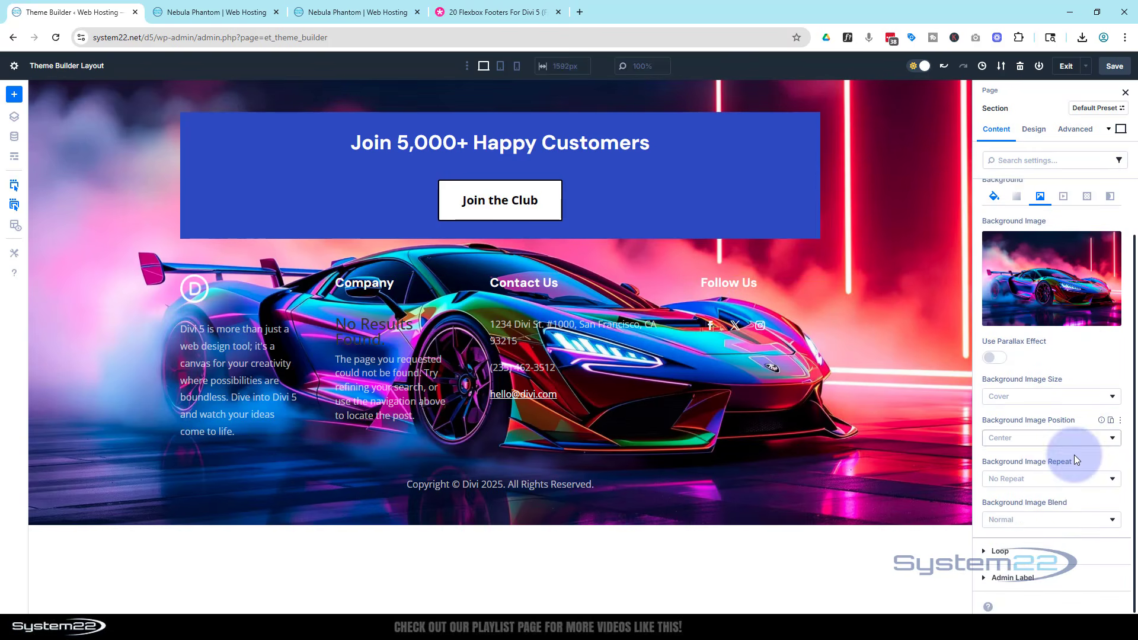
click(1052, 526)
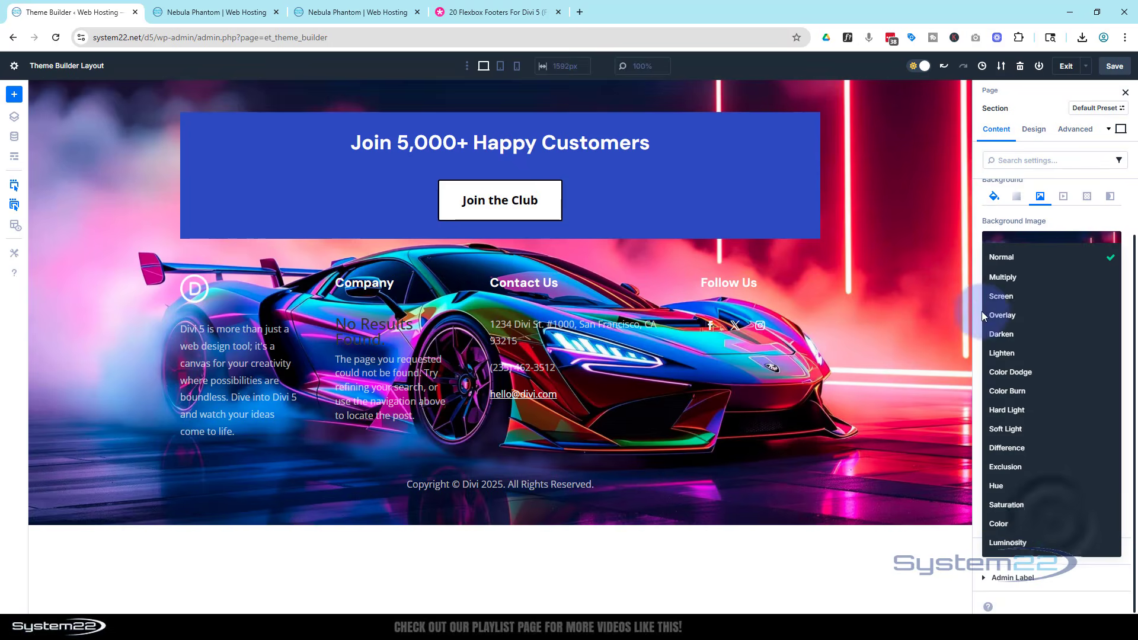
click(1006, 279)
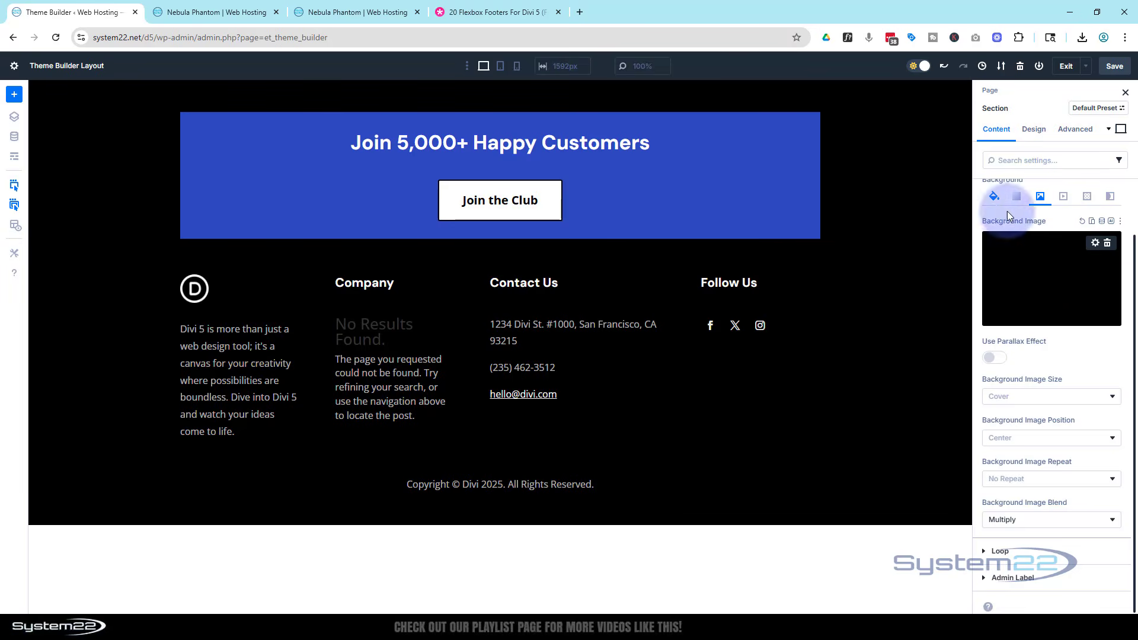
Try the global Primary Color as the section's background color under the blended image, and reset the color
click(993, 201)
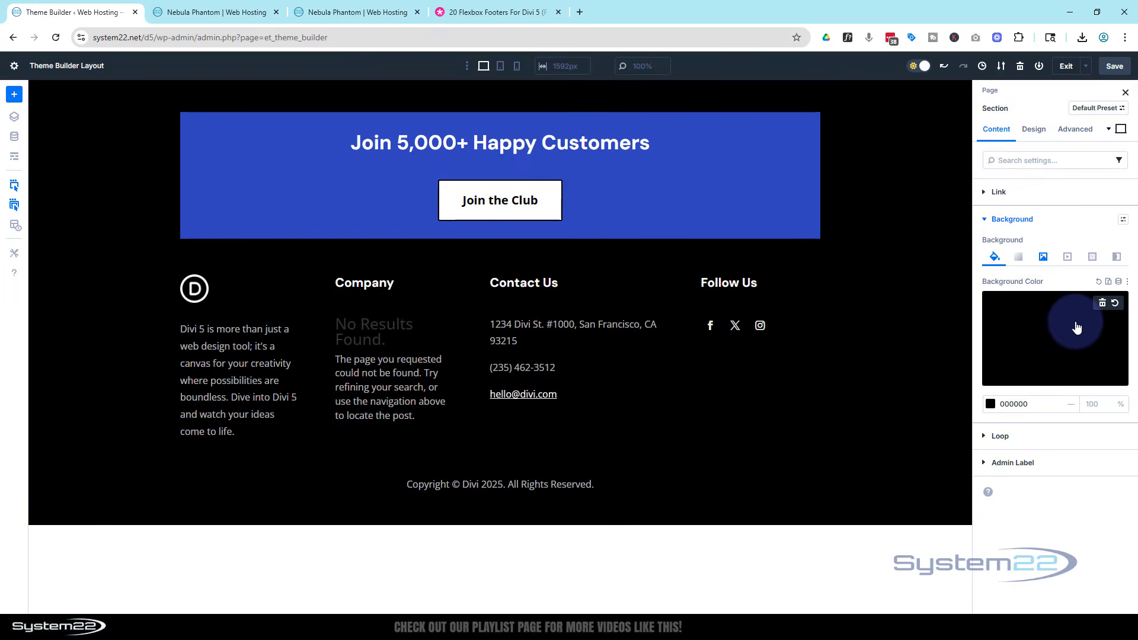
click(1076, 342)
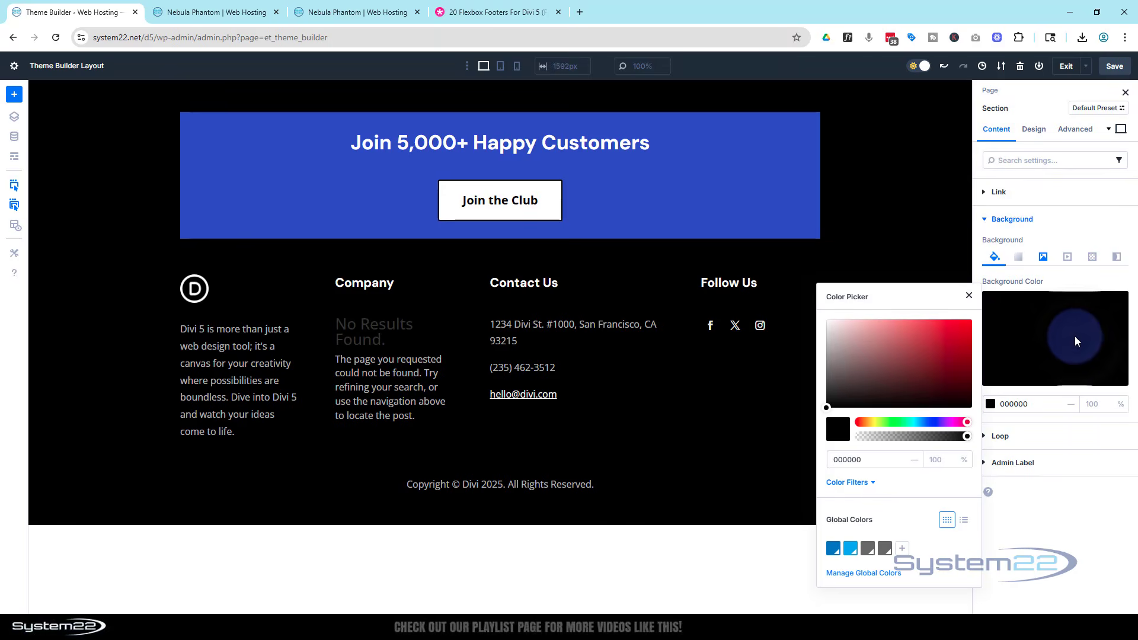
click(834, 550)
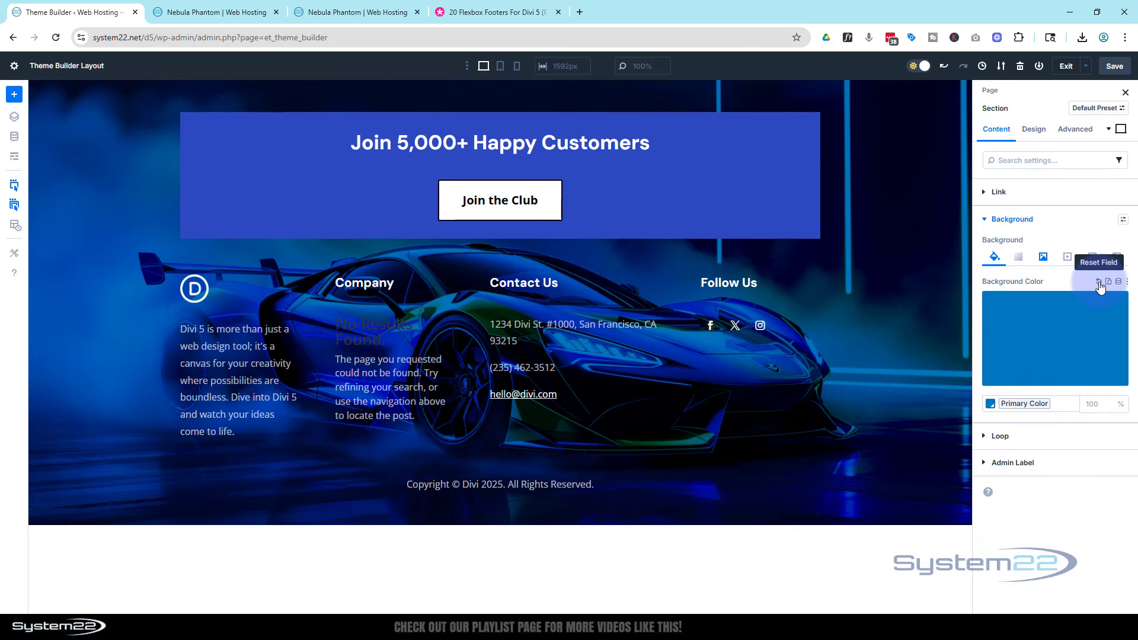
click(1100, 283)
Set the section's background color to black (000000) at 80% opacity
click(1031, 341)
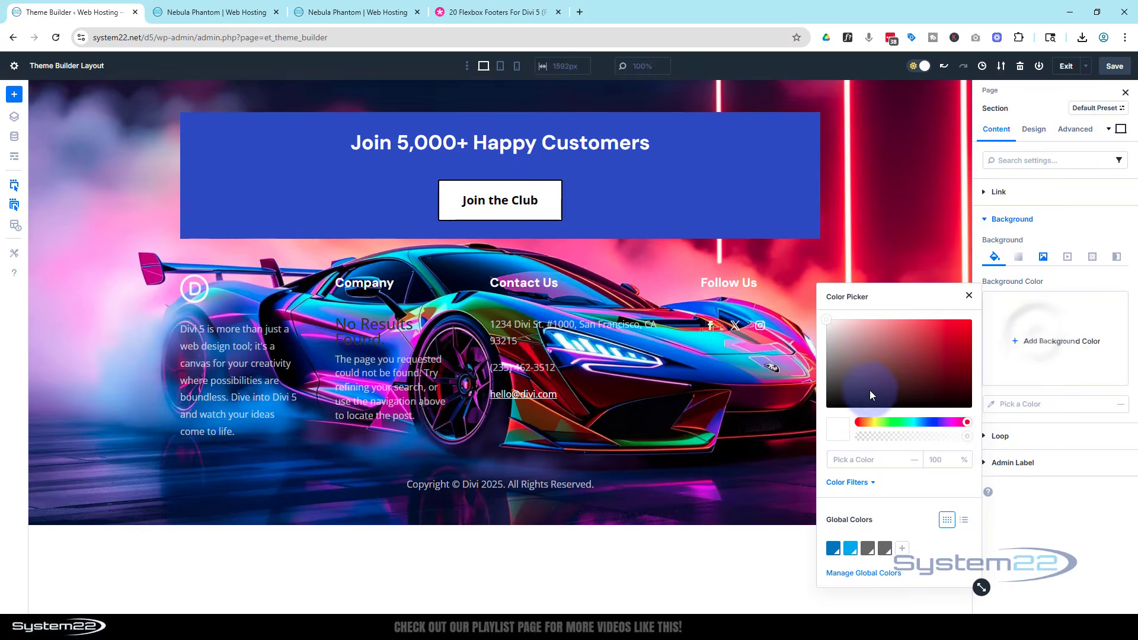
drag(869, 394, 807, 412)
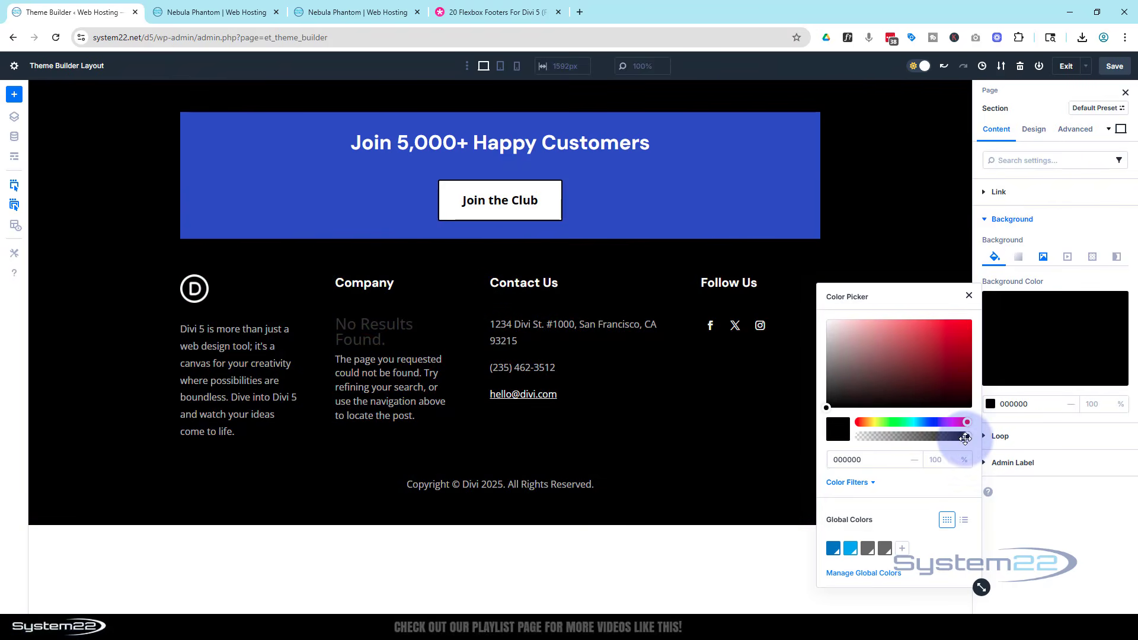
drag(967, 436, 943, 437)
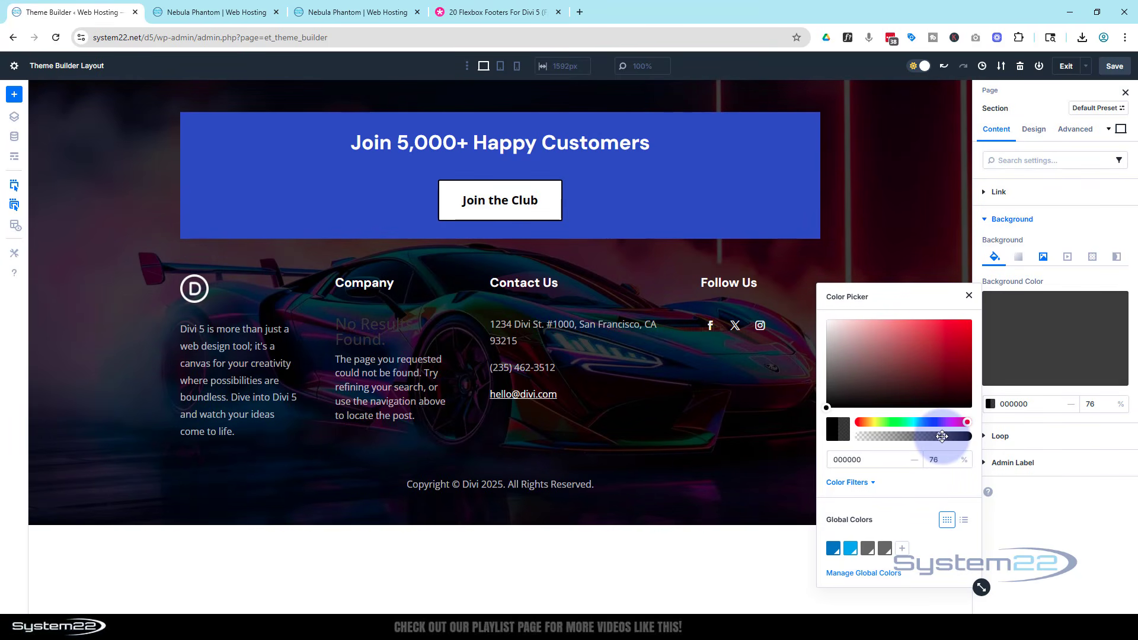
drag(945, 434, 946, 436)
click(969, 299)
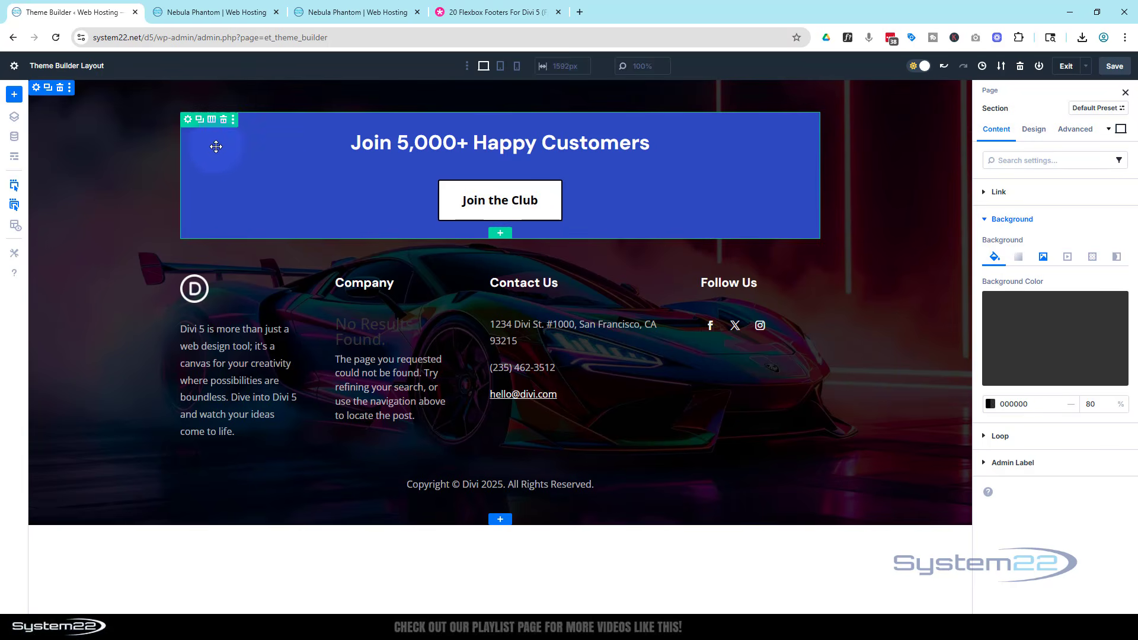
Replace the background color of the Join 5,000+ Happy Customers row with the global Primary Color at 75% opacity
click(188, 120)
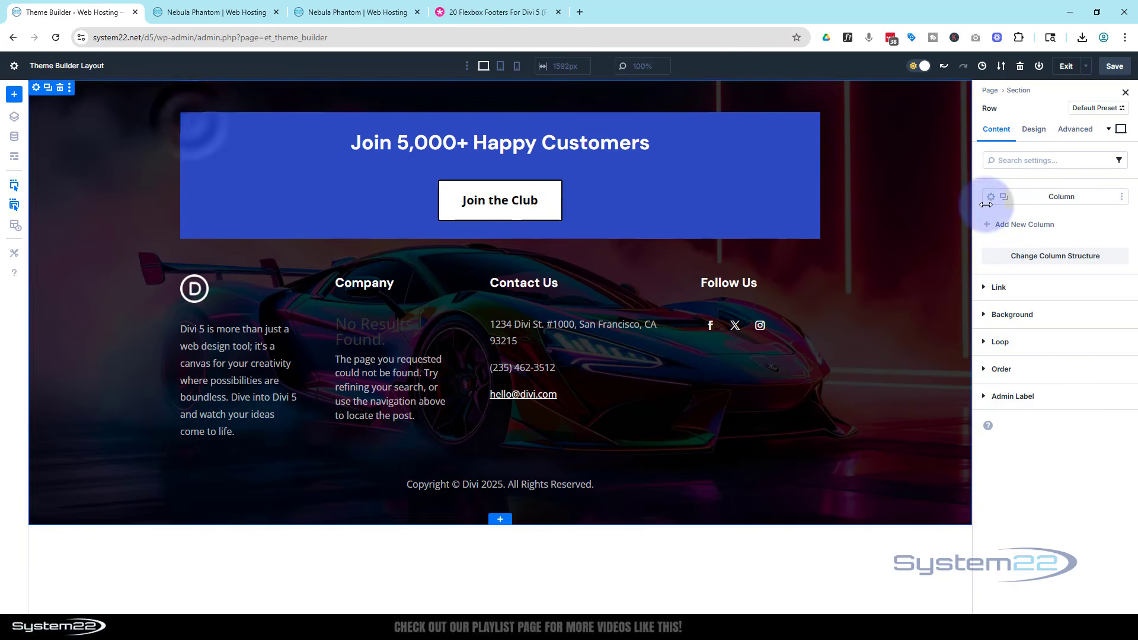
click(998, 316)
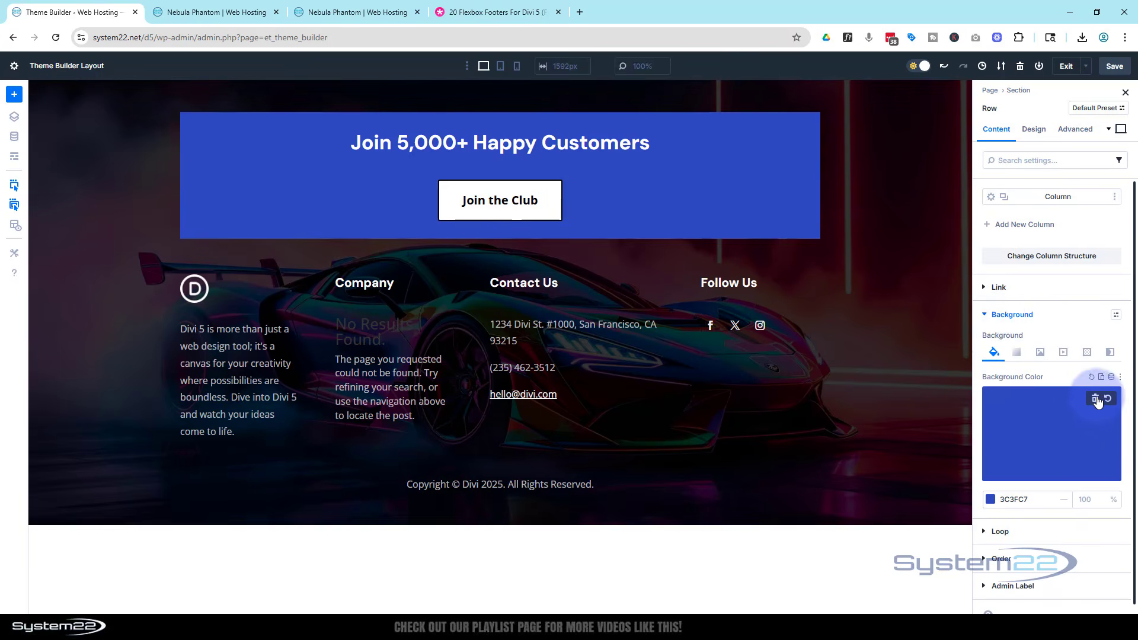
click(1098, 401)
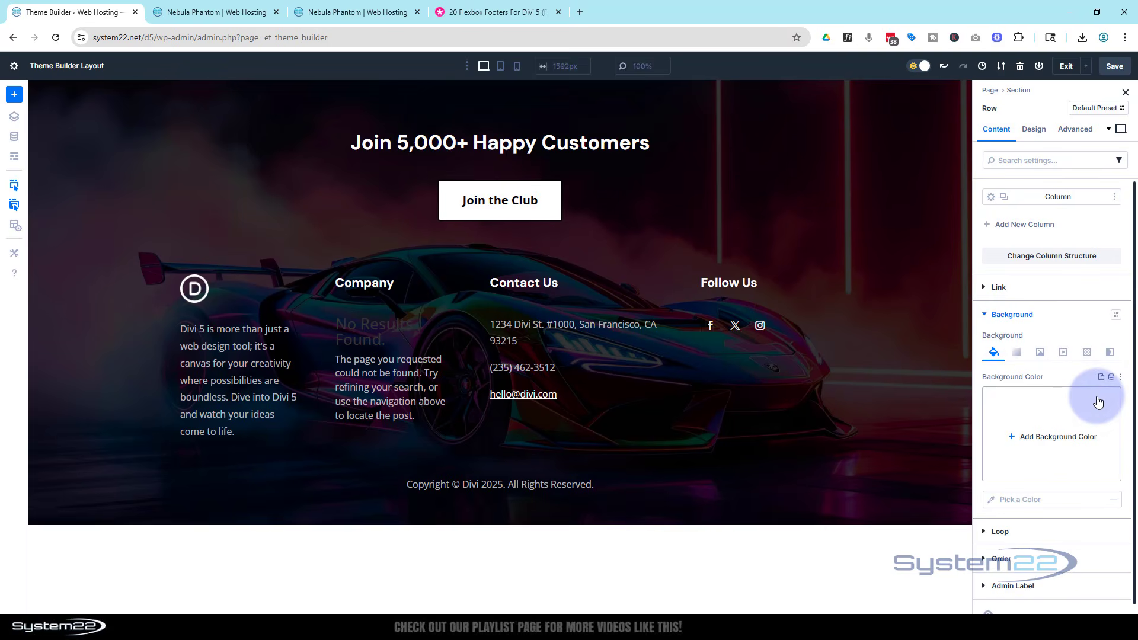
click(1050, 437)
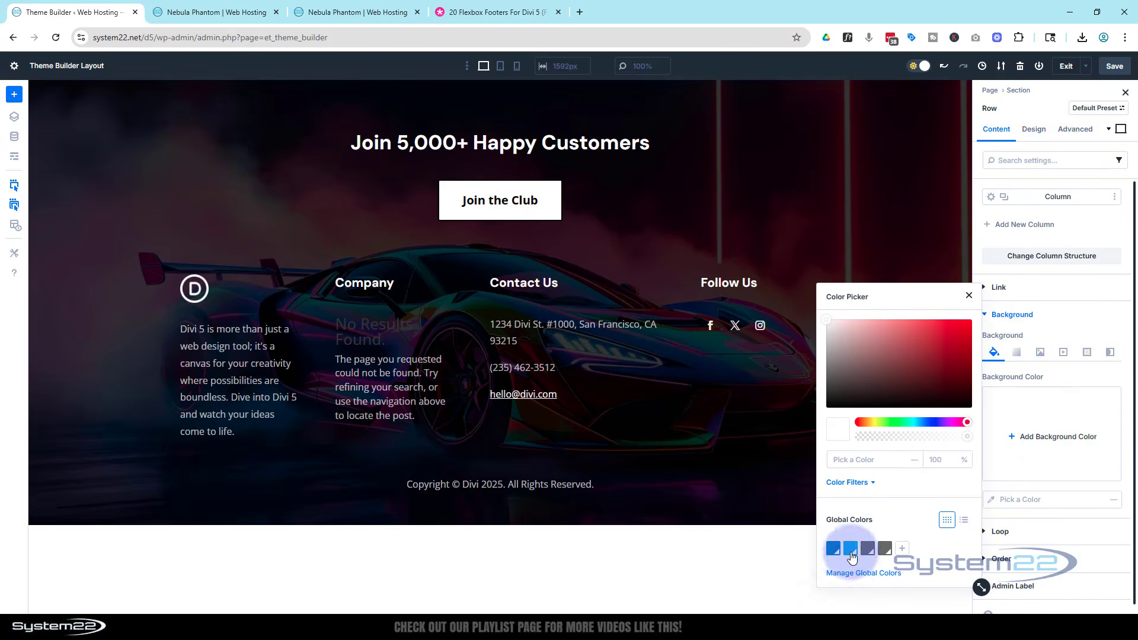
click(834, 550)
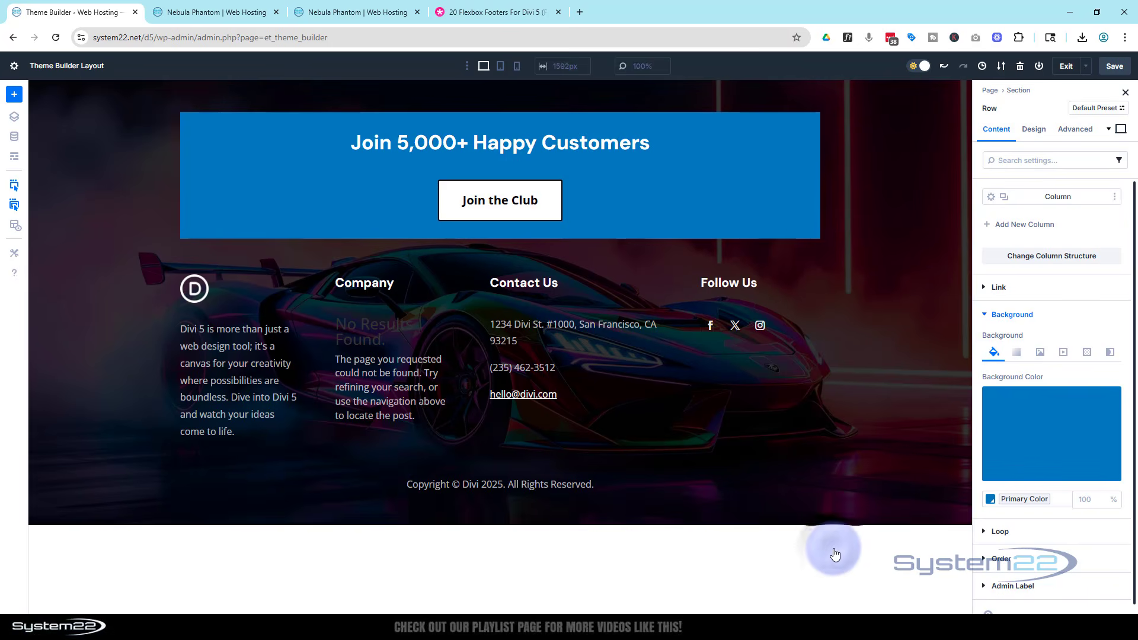
click(1083, 503)
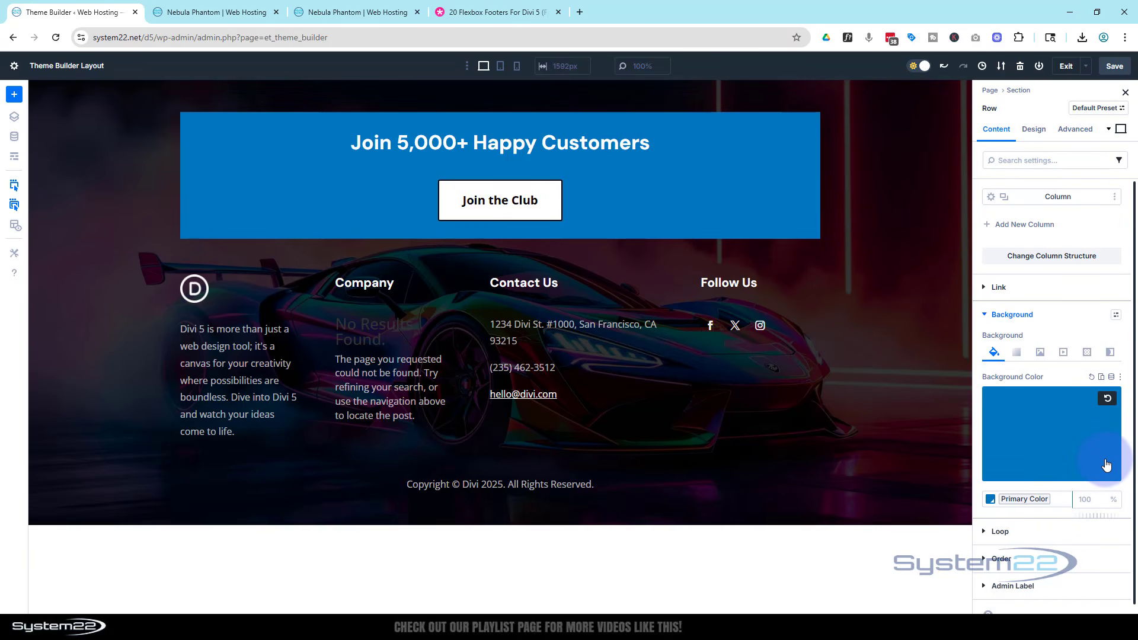
click(1071, 377)
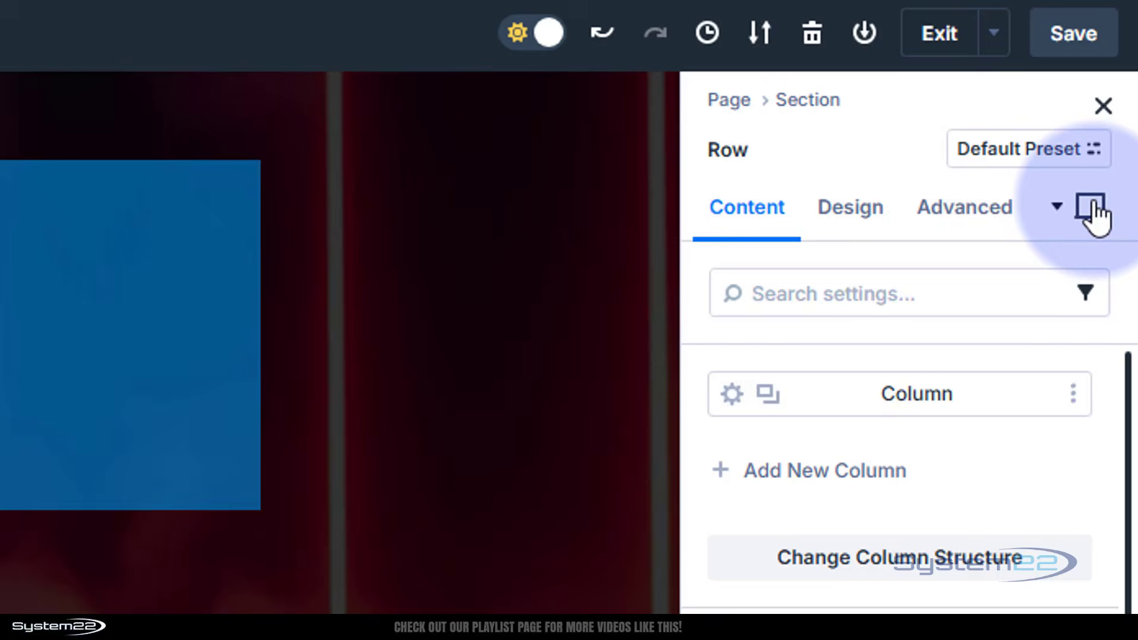
Set the row's hover background to the global Secondary Color at 75% opacity, and return to the desktop settings
click(1096, 197)
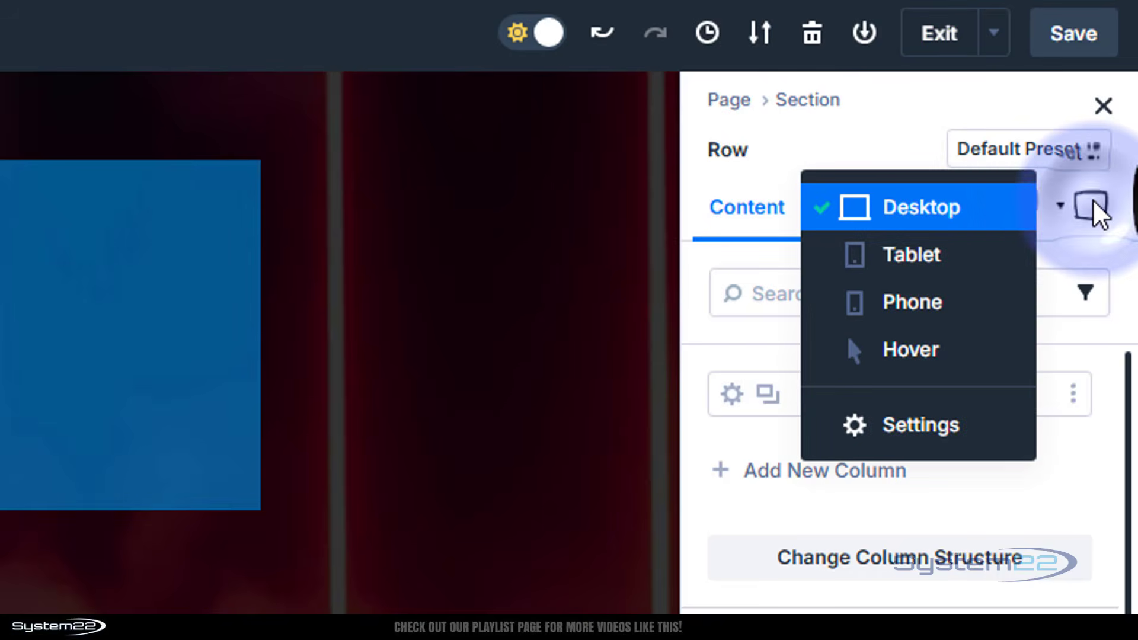
click(962, 350)
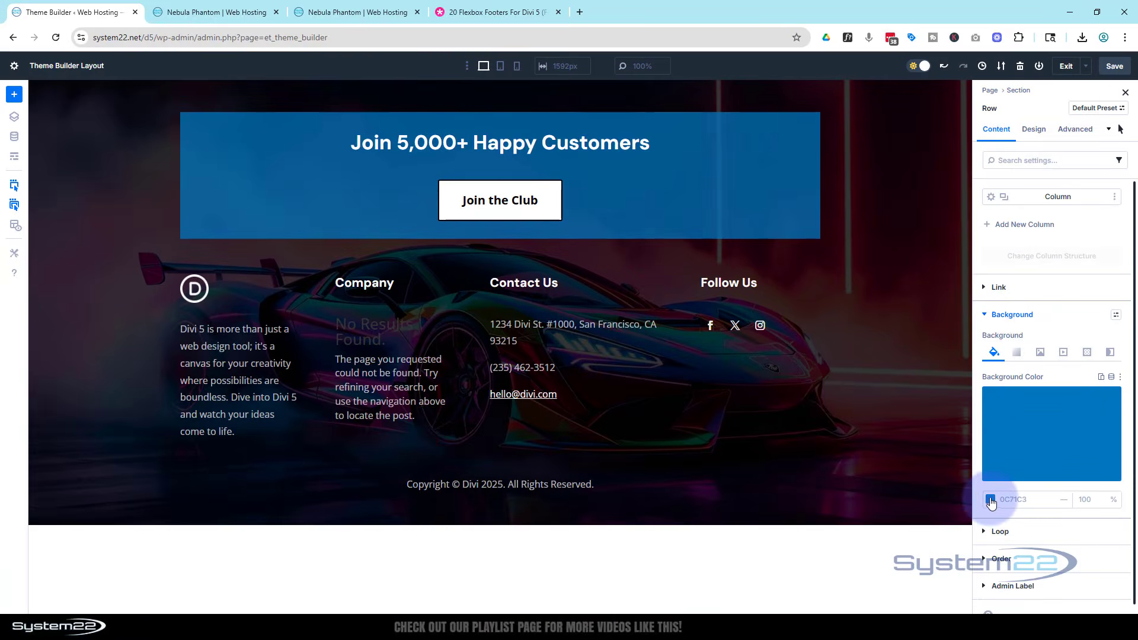
click(991, 500)
click(850, 555)
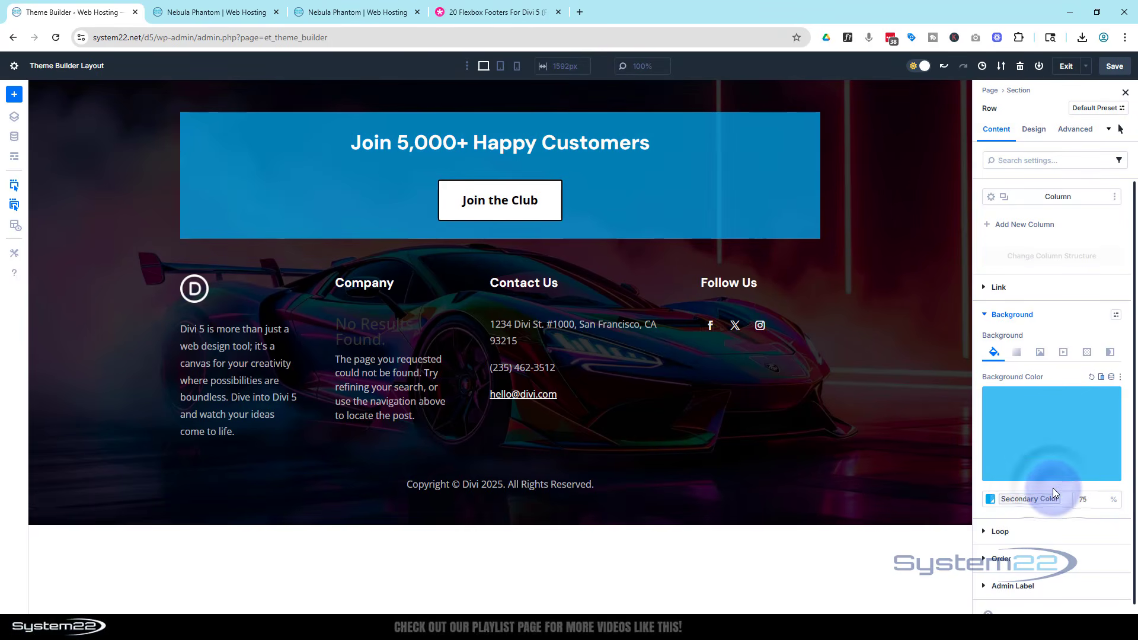
click(1121, 131)
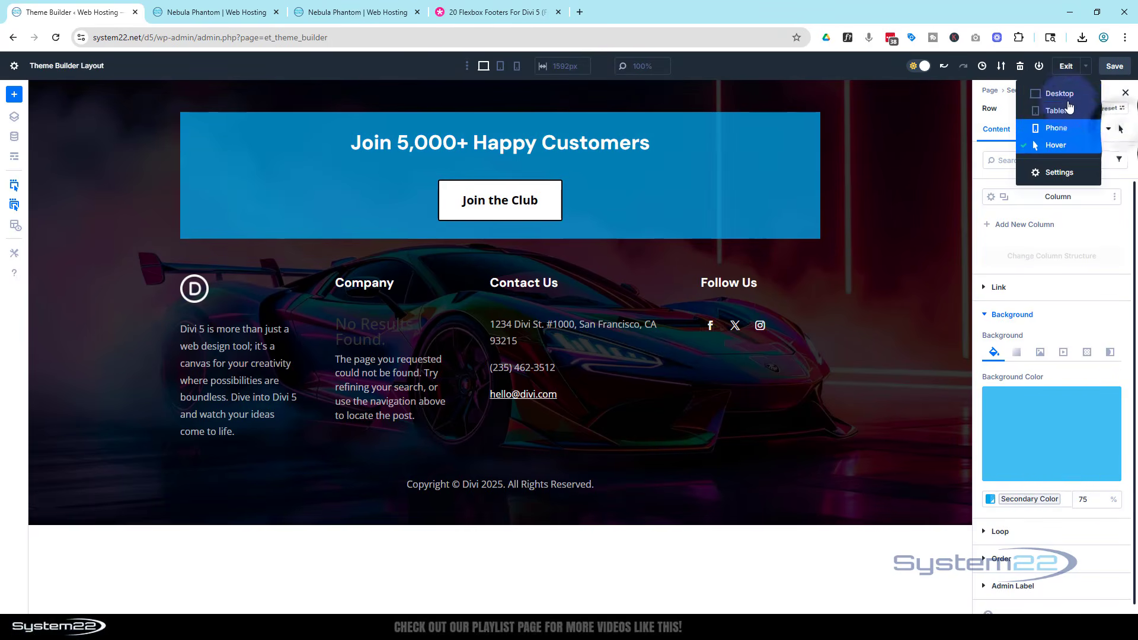
click(1058, 93)
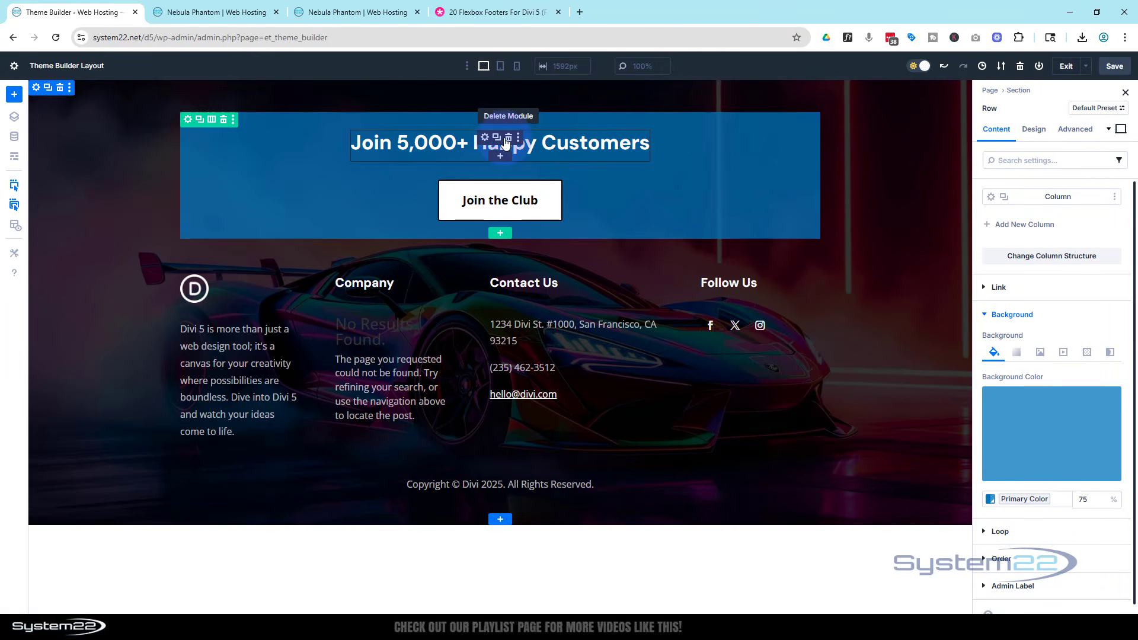
Replace the row's heading text with the dynamic Post/Archive Title, and check the title on the Nebula Phantom preview page
click(488, 140)
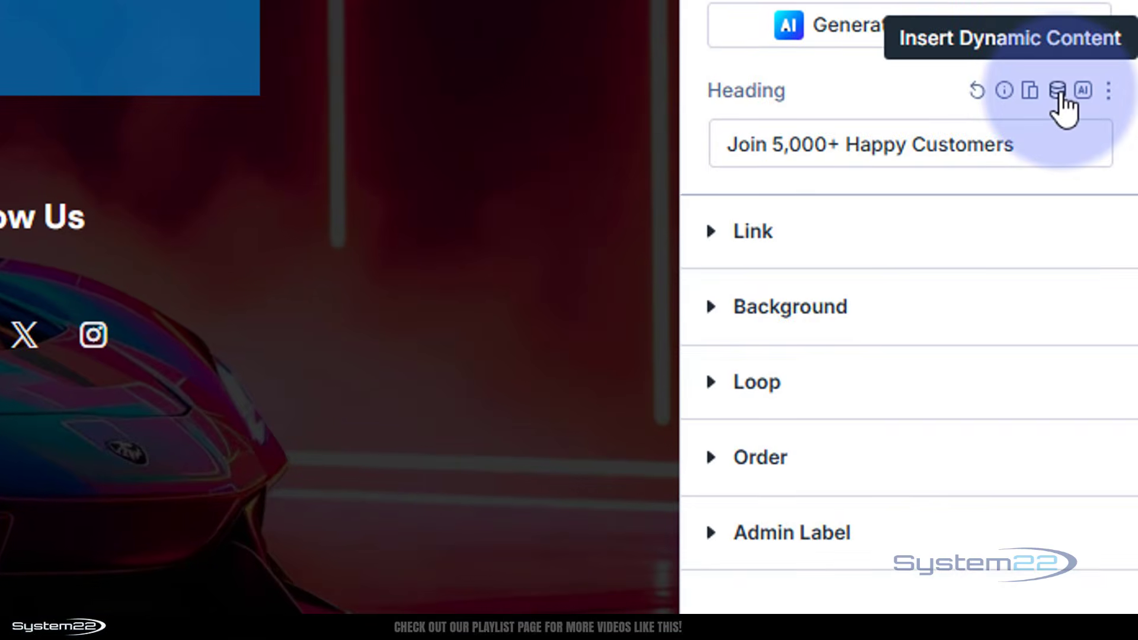
click(1057, 91)
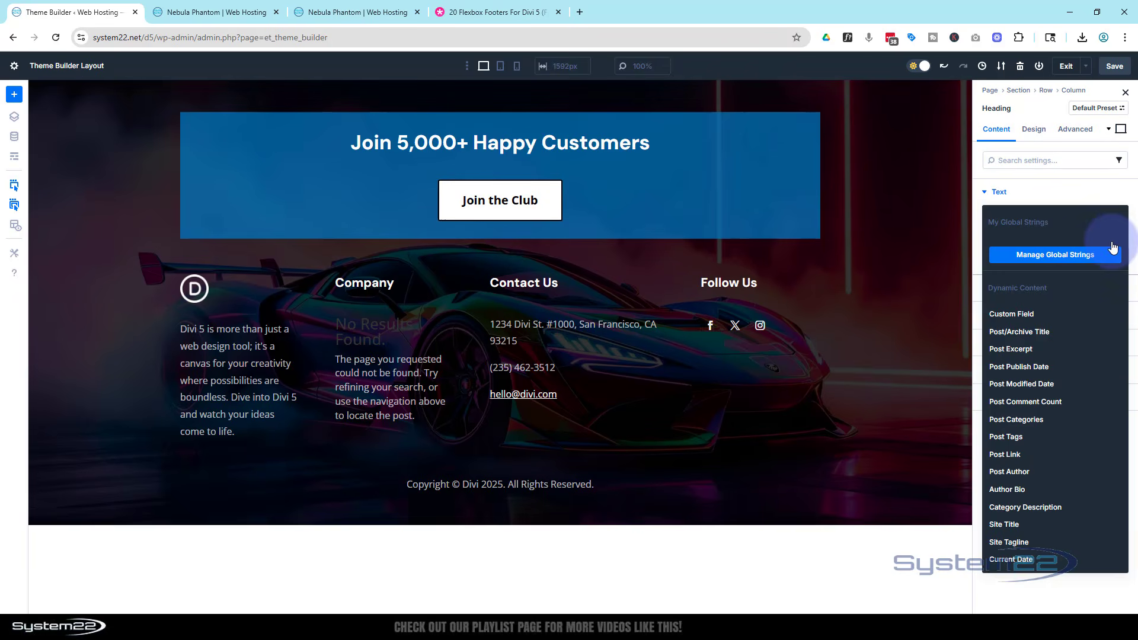
click(1011, 336)
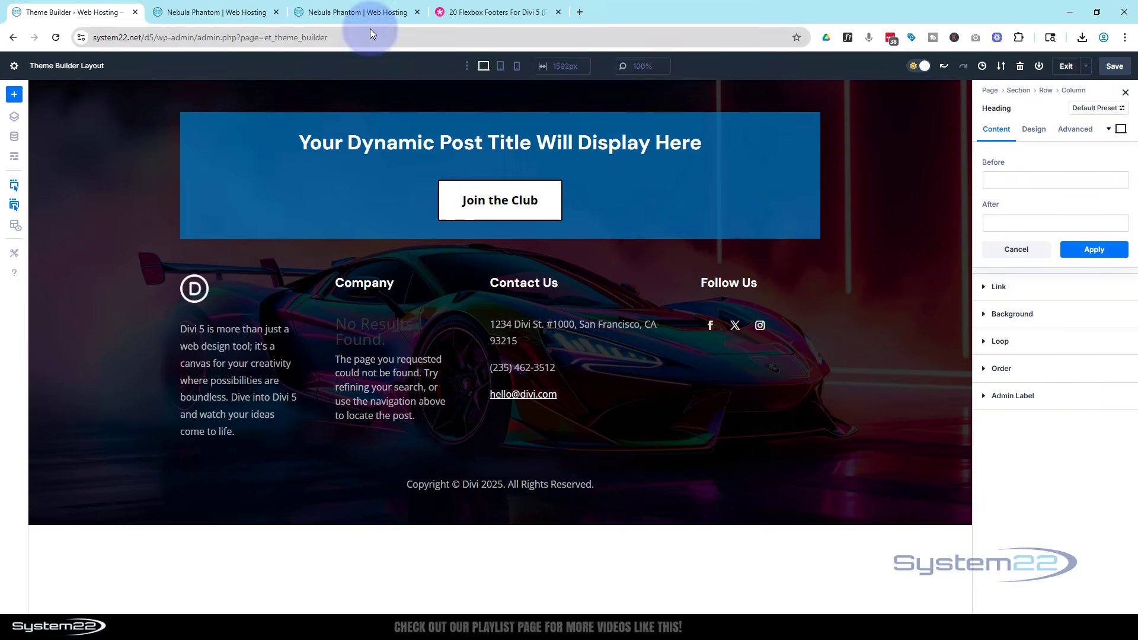
click(367, 11)
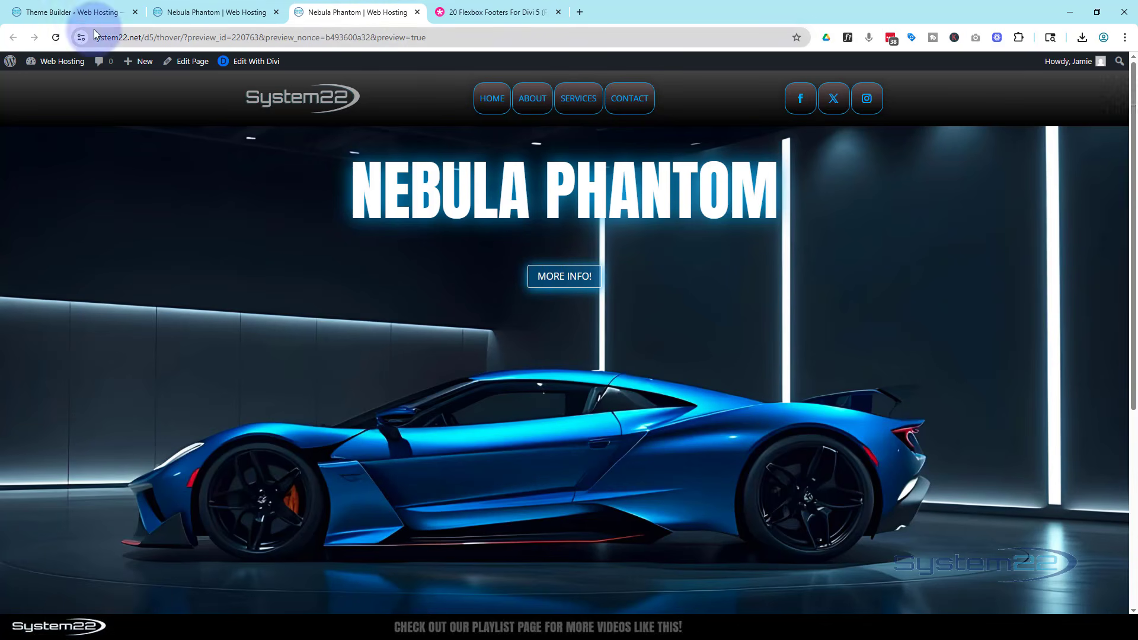
click(92, 12)
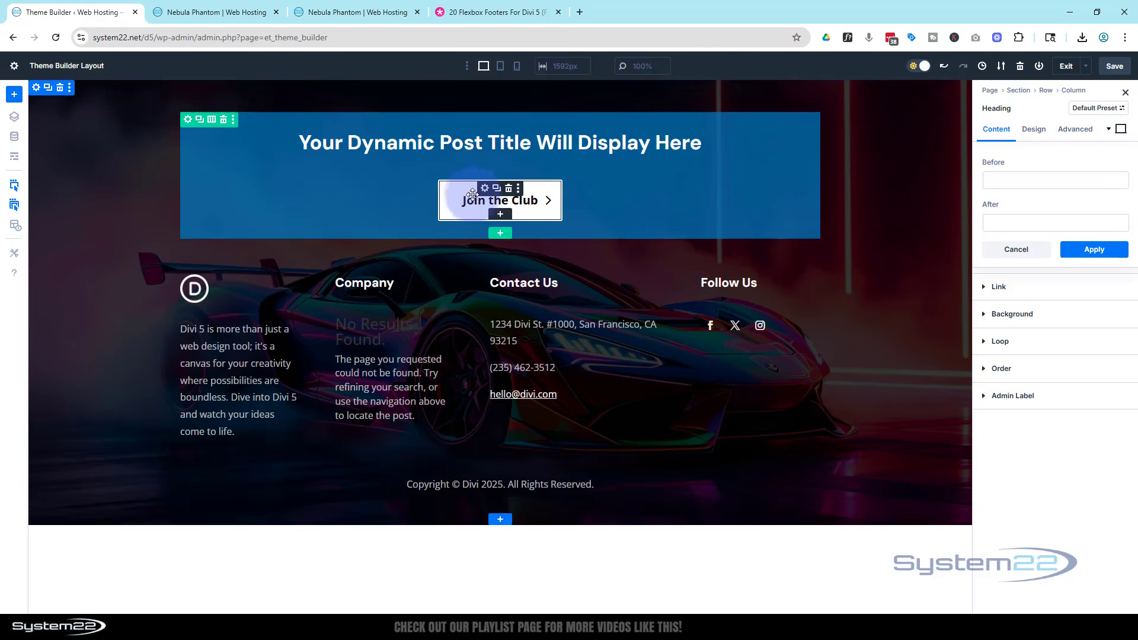
Set the Join the Club button's background to the global Primary Color at 75% opacity
click(486, 189)
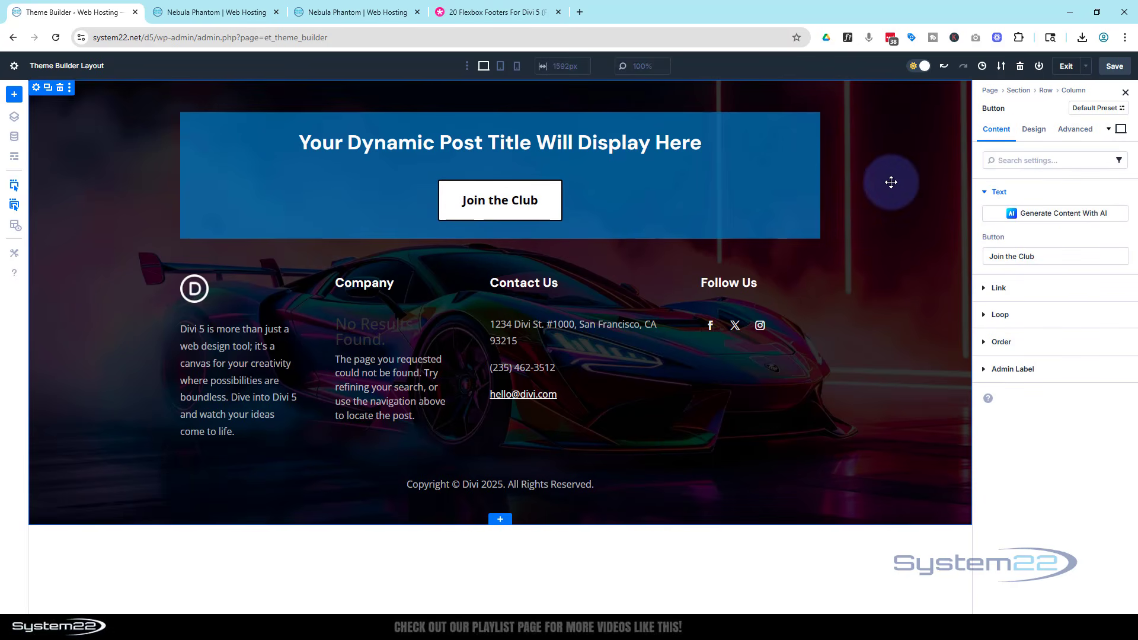
click(1036, 132)
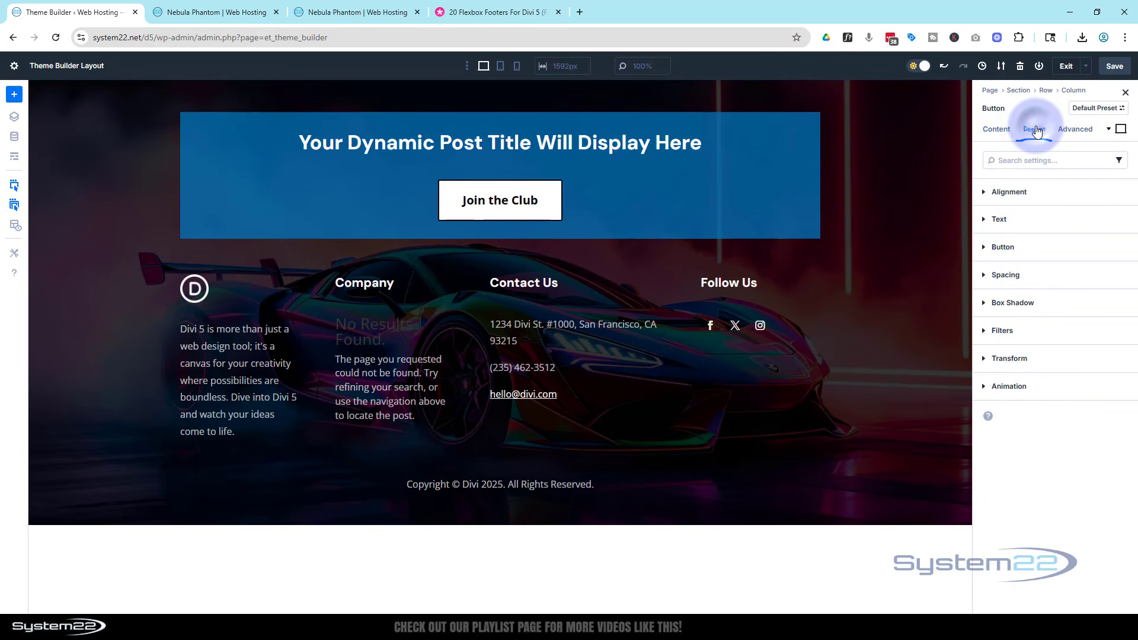
click(1051, 248)
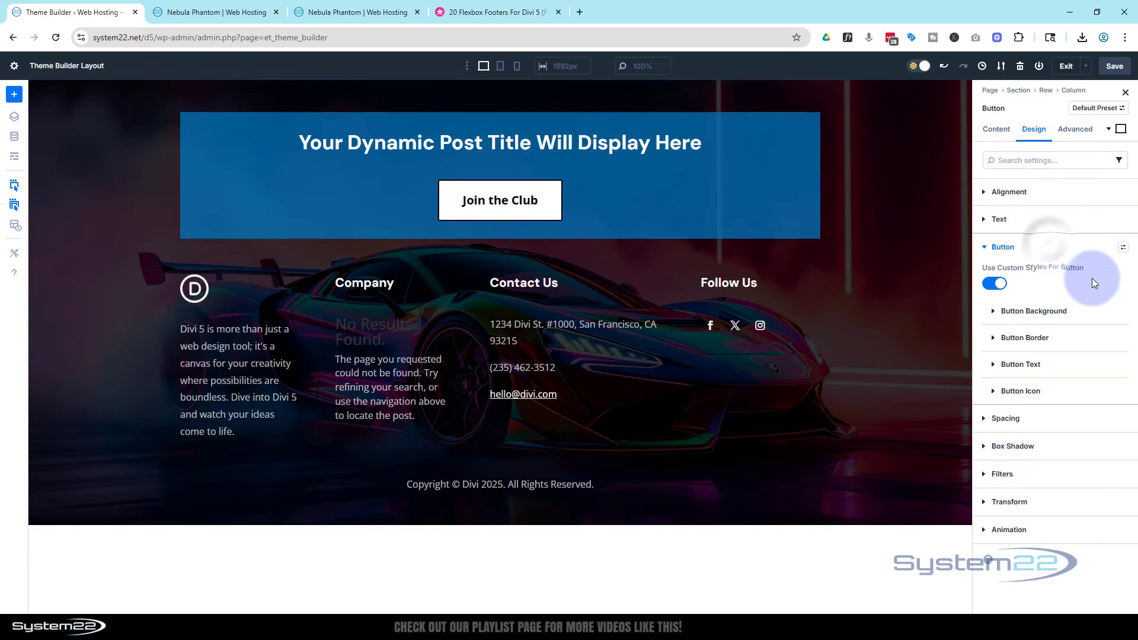
click(994, 312)
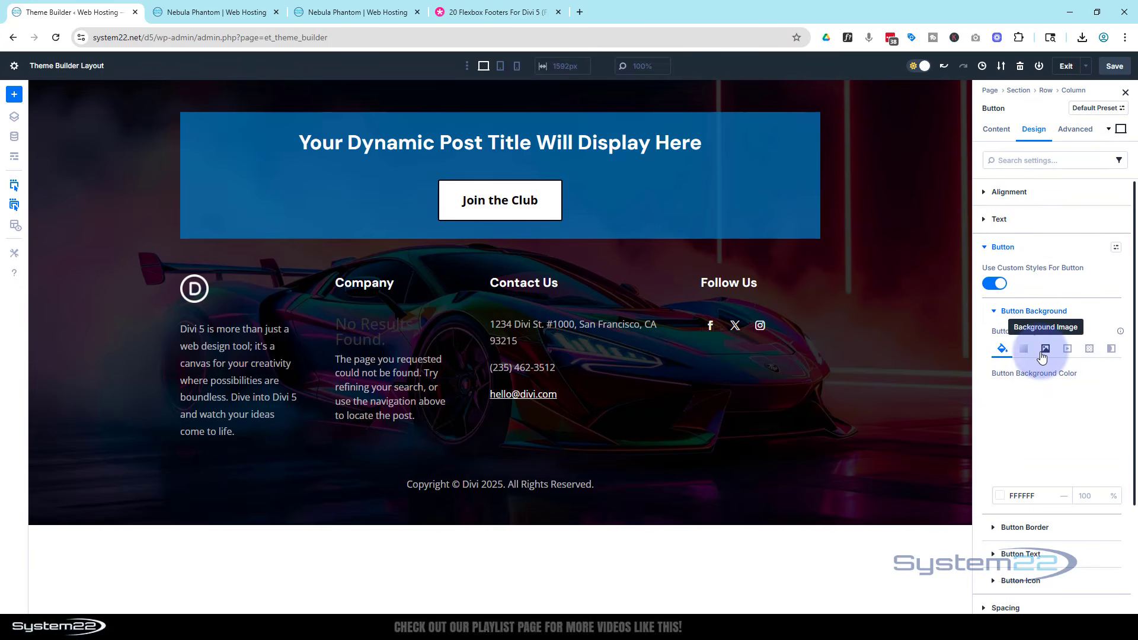
click(1041, 412)
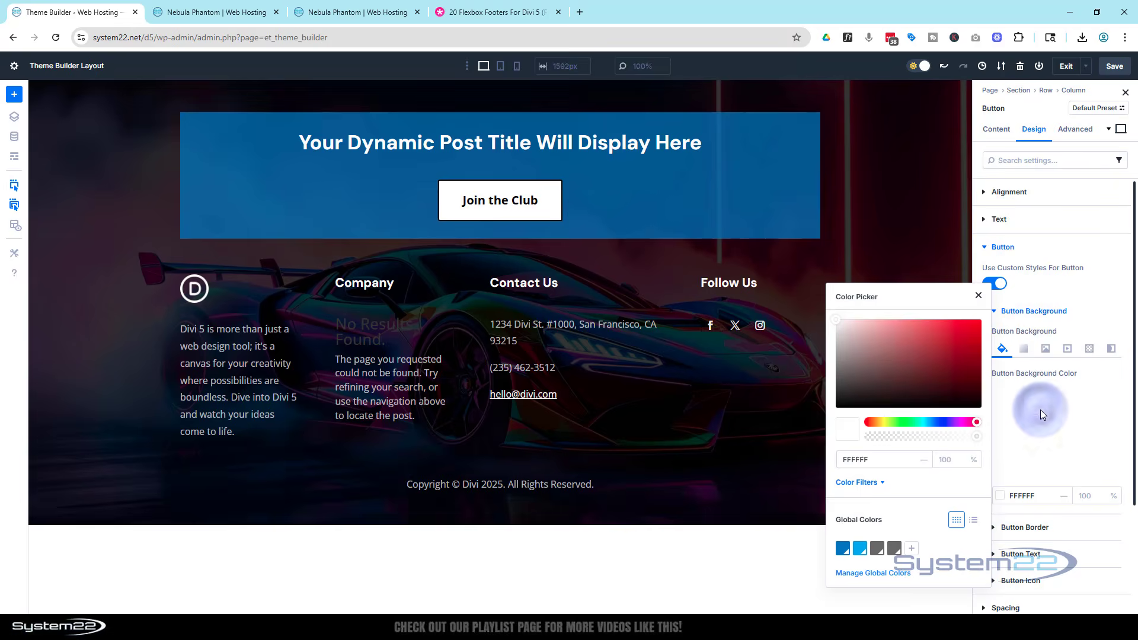
click(838, 546)
click(1037, 445)
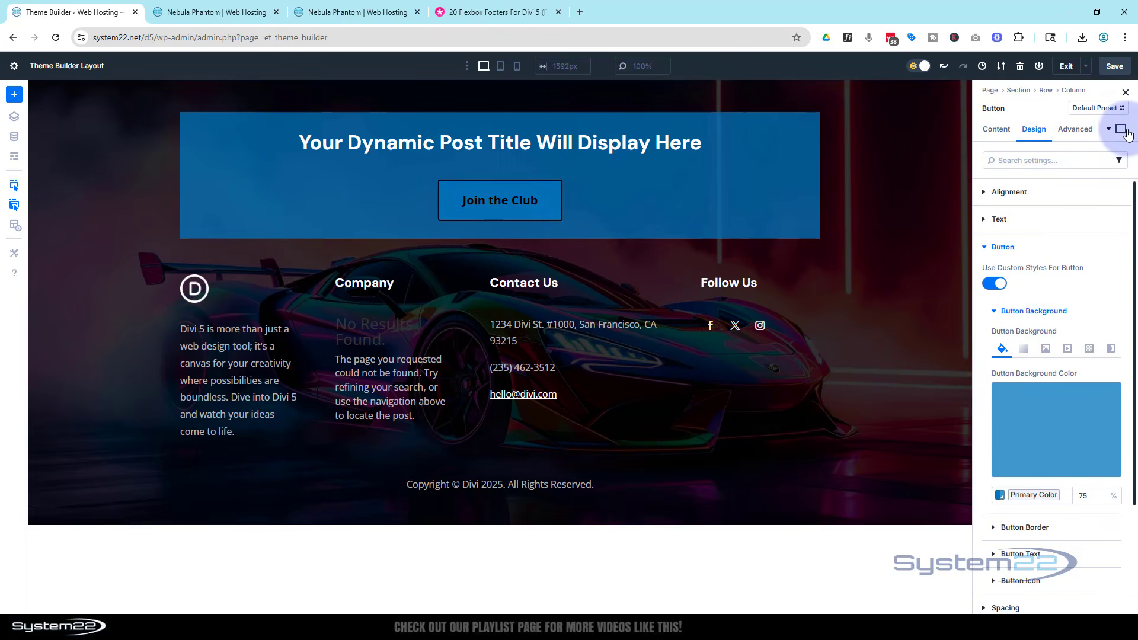
Set the button's hover background color to dark navy (001424), and return to the desktop settings
click(1128, 136)
click(1071, 179)
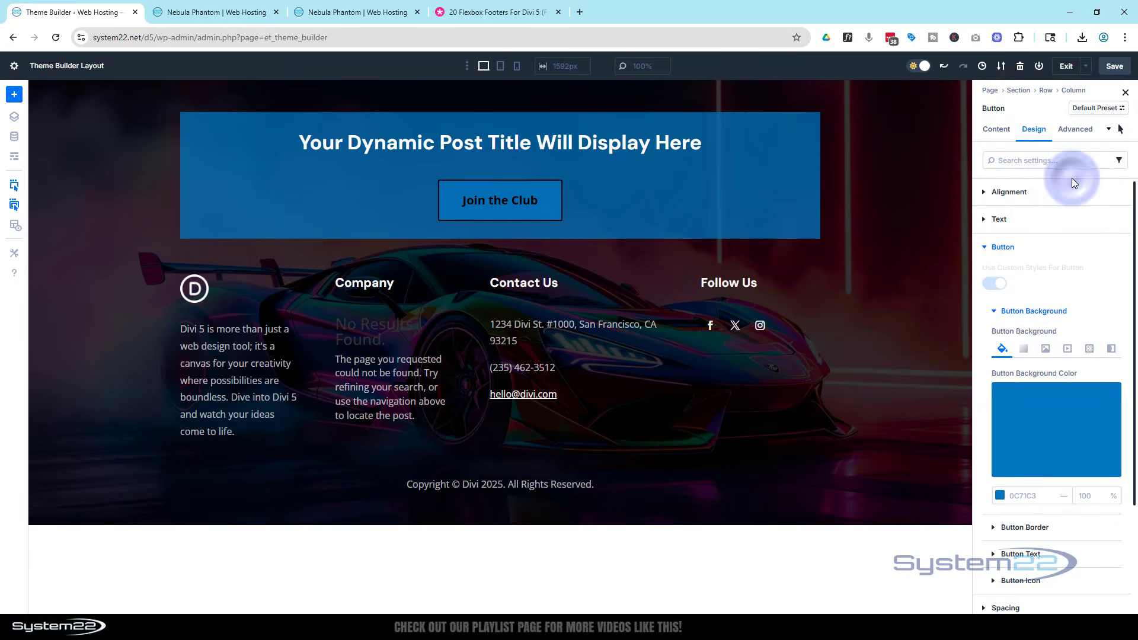
click(1044, 409)
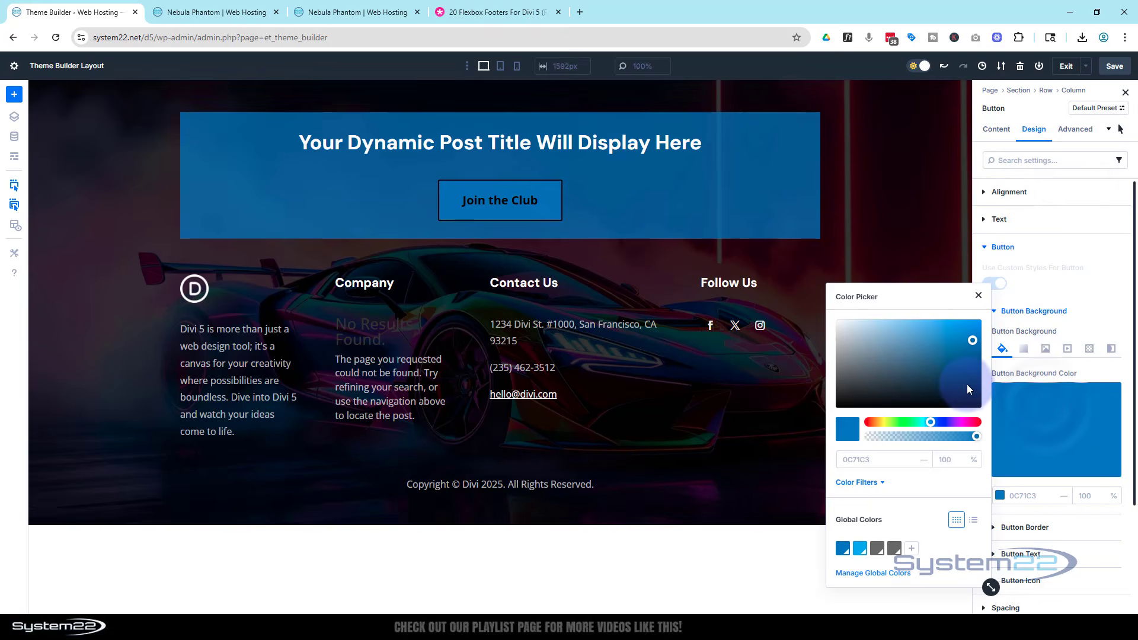
drag(969, 389, 980, 396)
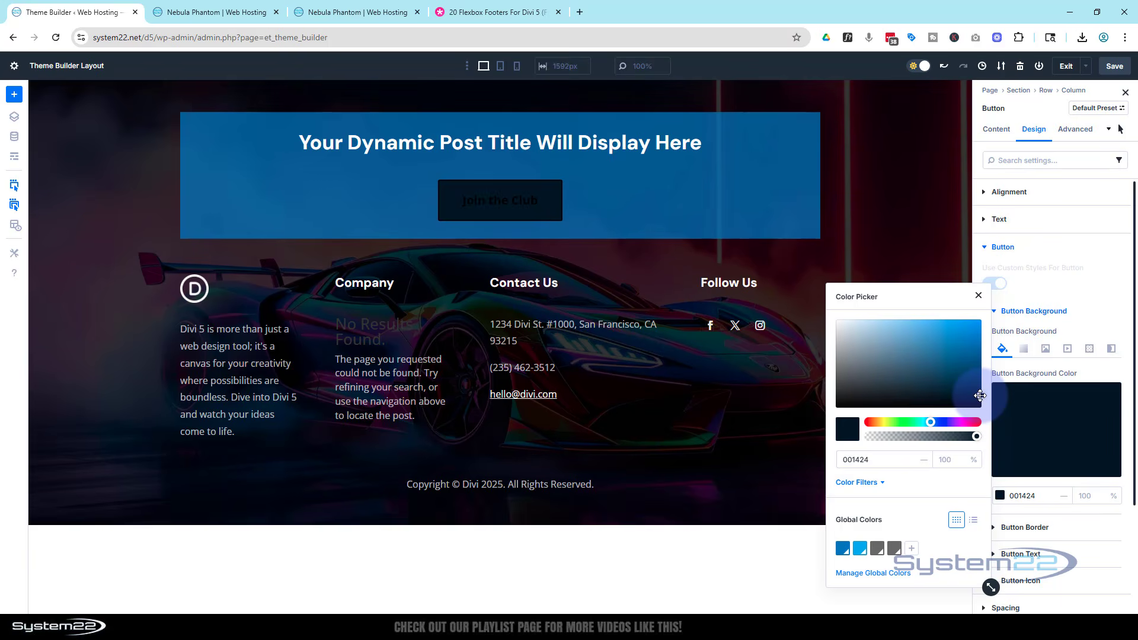
click(979, 297)
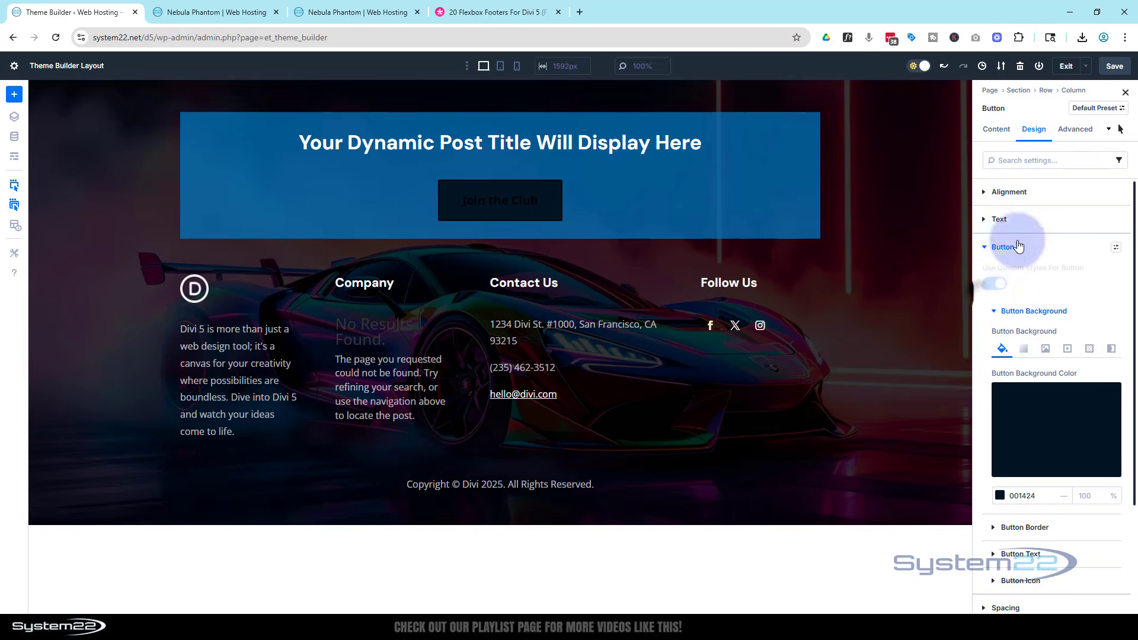
click(1118, 128)
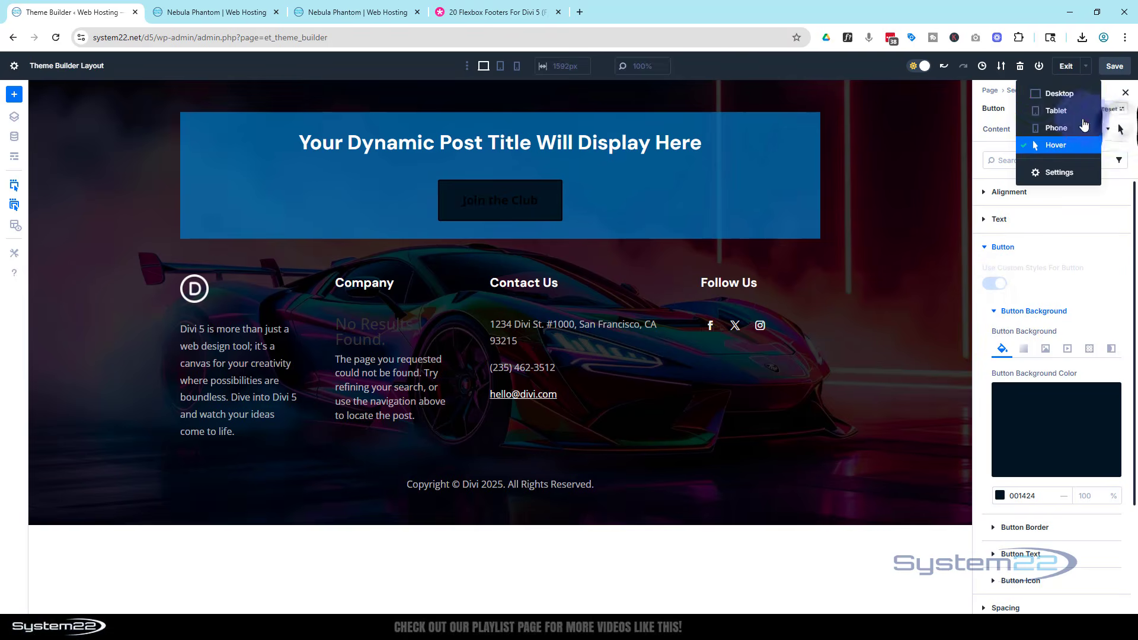
click(1052, 94)
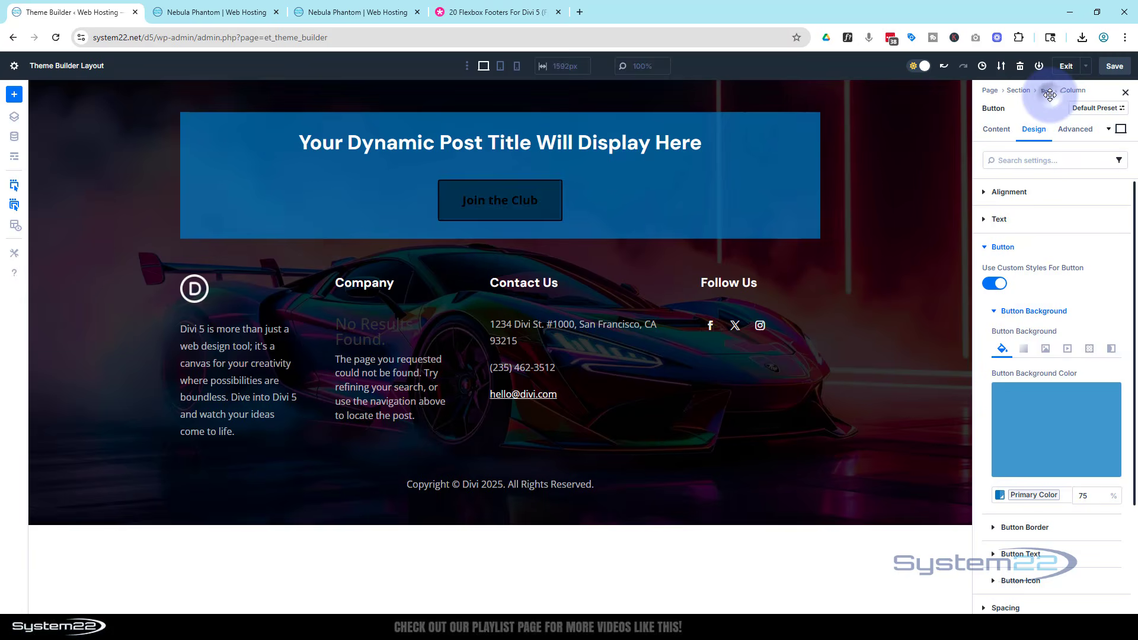
Set the Join the Club button's border color to white (FFFFFF)
click(1005, 310)
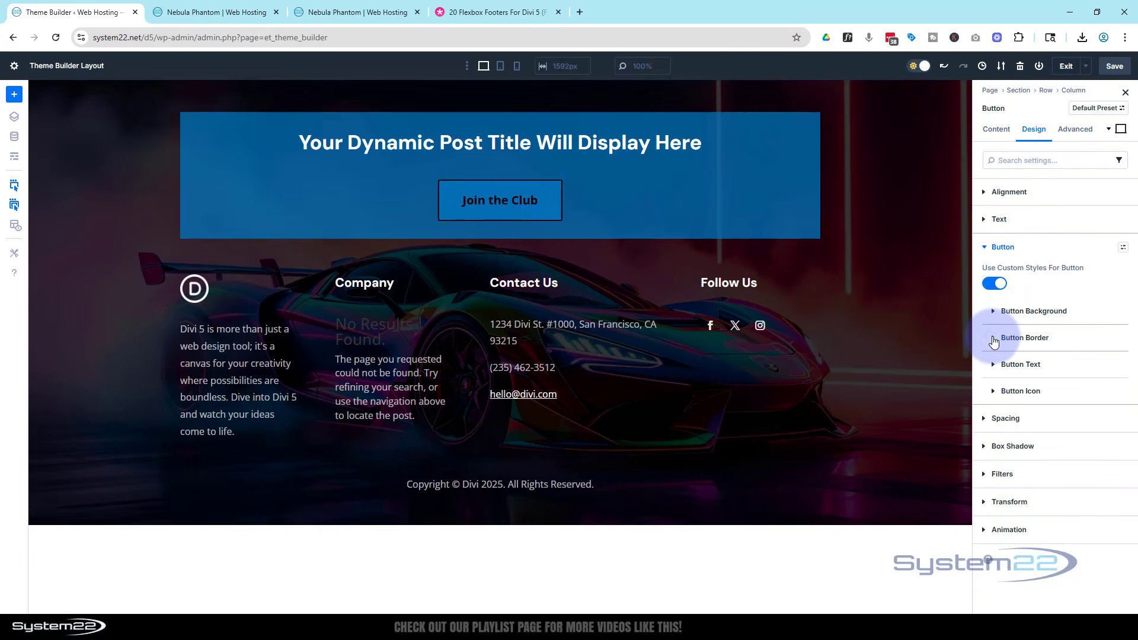
click(994, 341)
scroll(1047, 429, down, 4)
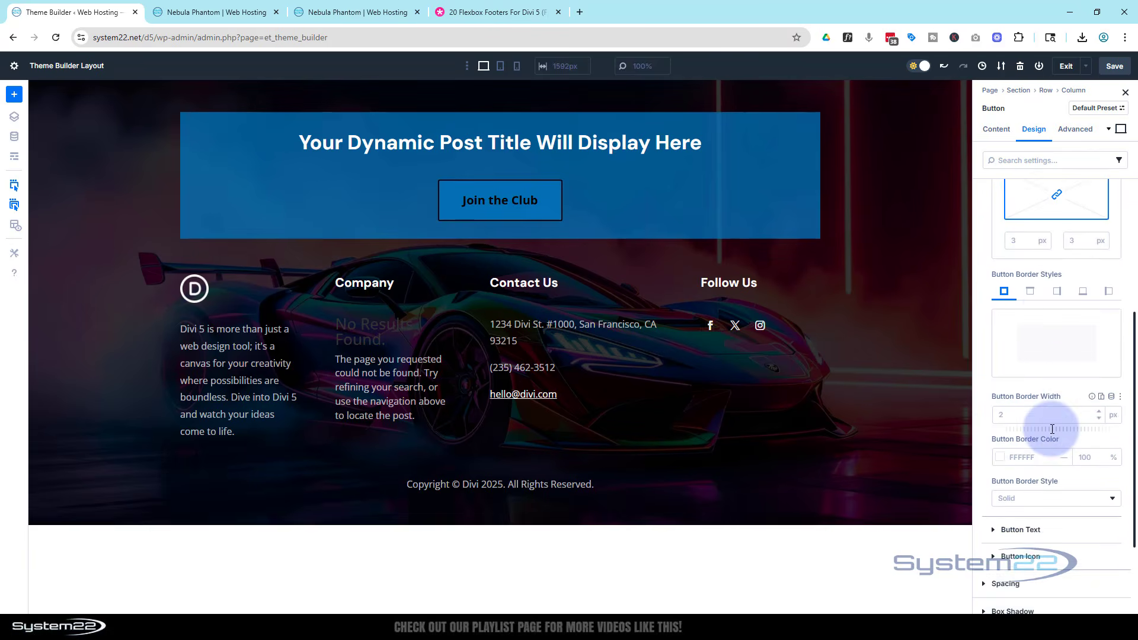
scroll(1052, 429, down, 1)
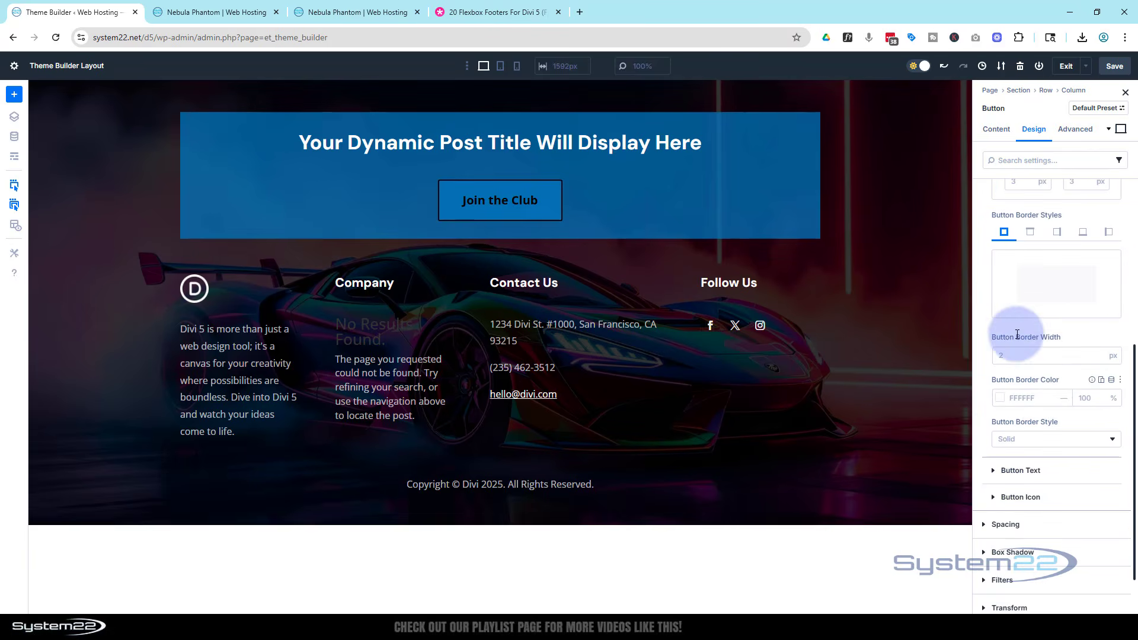
click(1001, 401)
drag(922, 357, 835, 315)
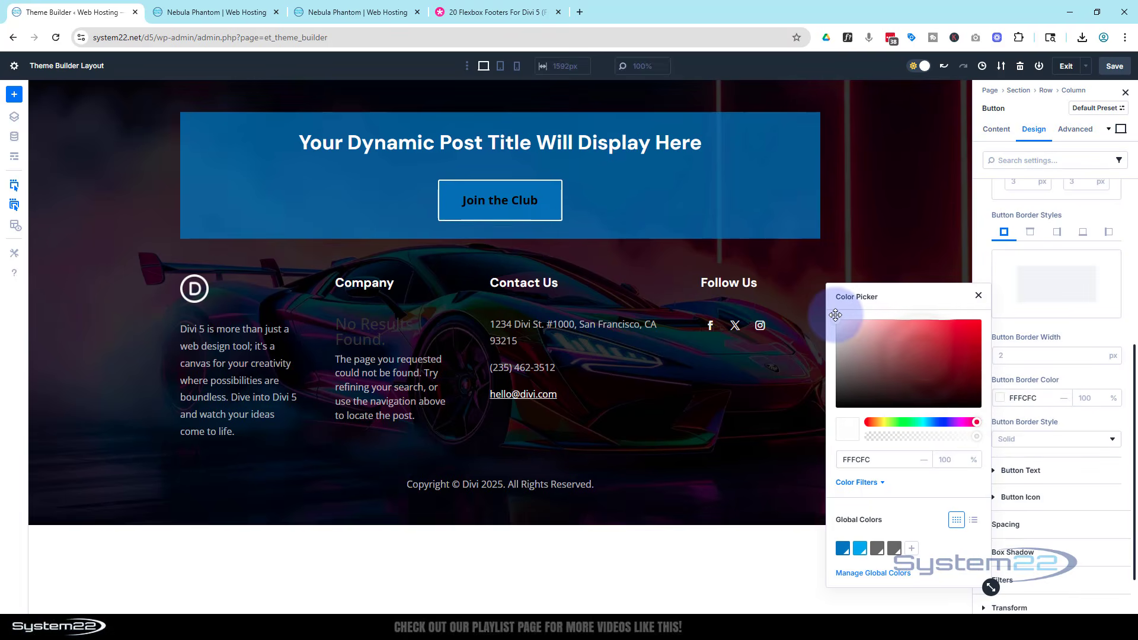
click(978, 296)
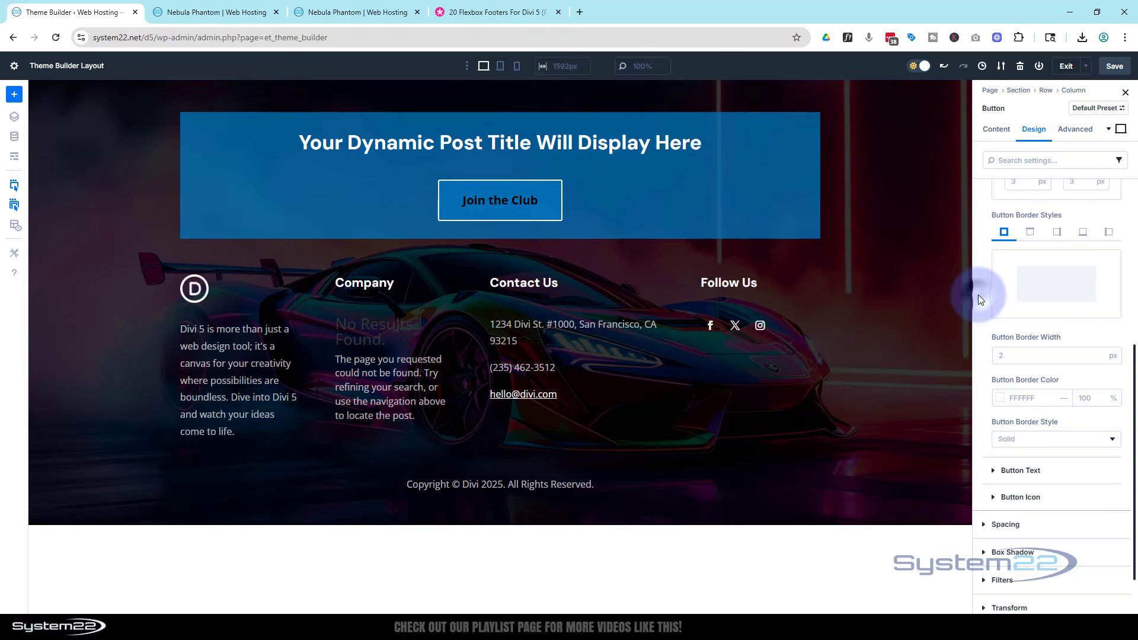
Set the Join the Club button's text color to white (FFFFFF)
click(994, 471)
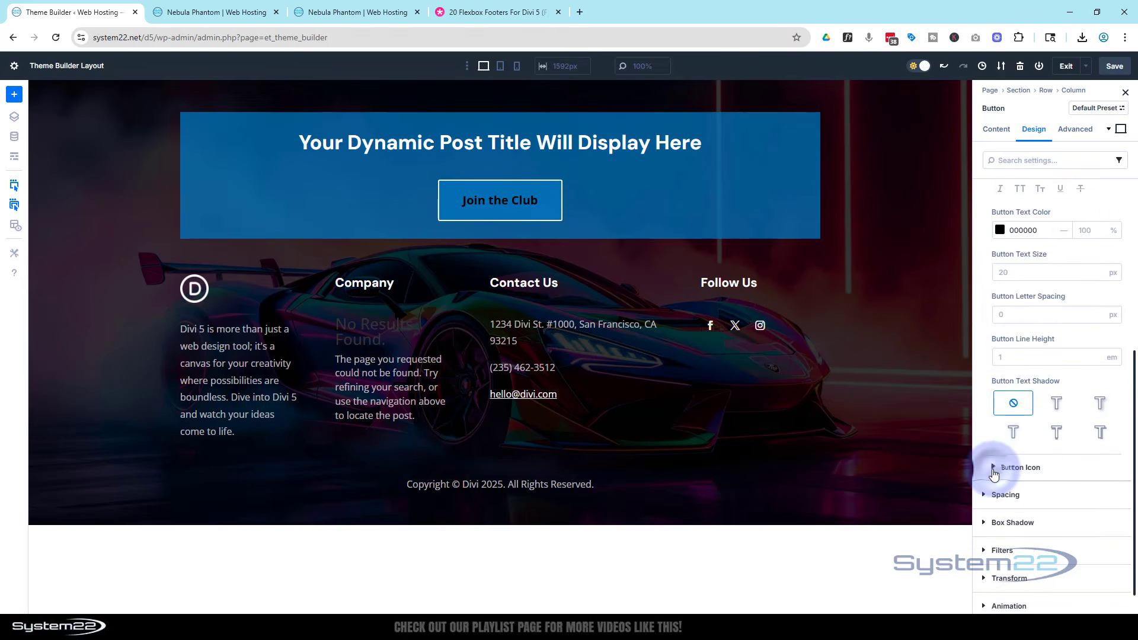
click(1000, 232)
click(836, 257)
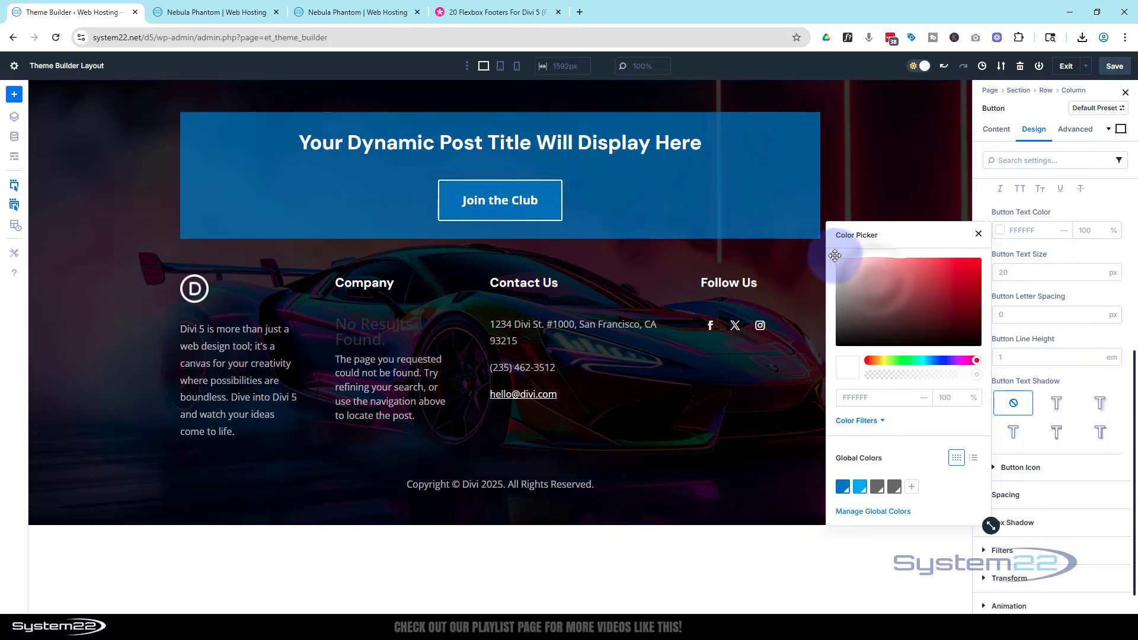
click(979, 235)
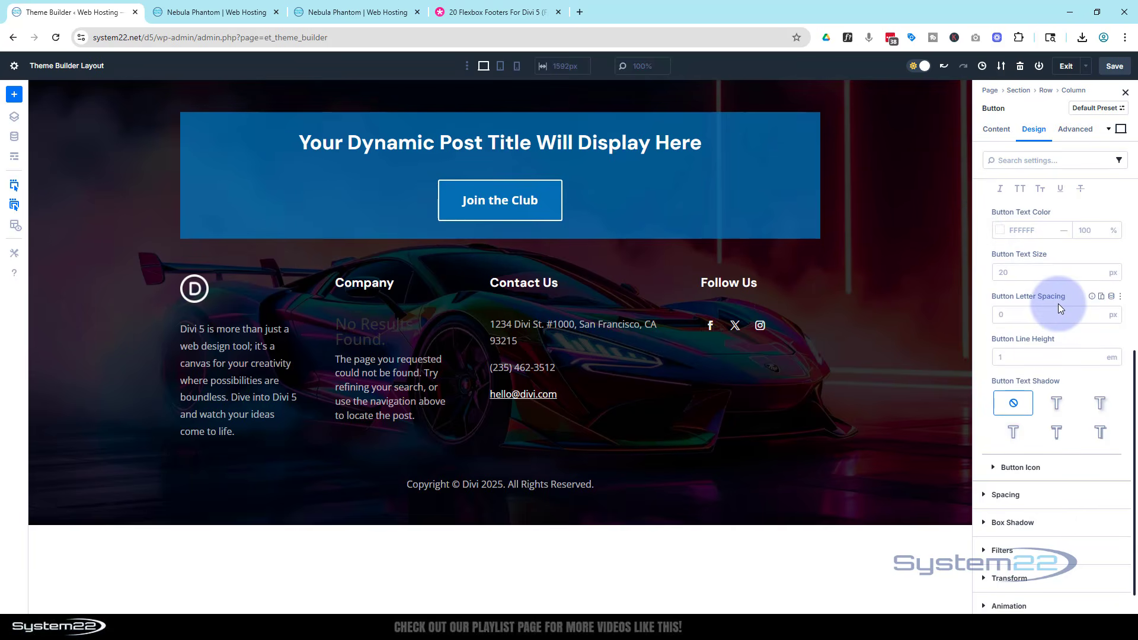
Give the button the Preset 1 box shadow and set its shadow color to the global Secondary Color
scroll(1058, 304, down, 1)
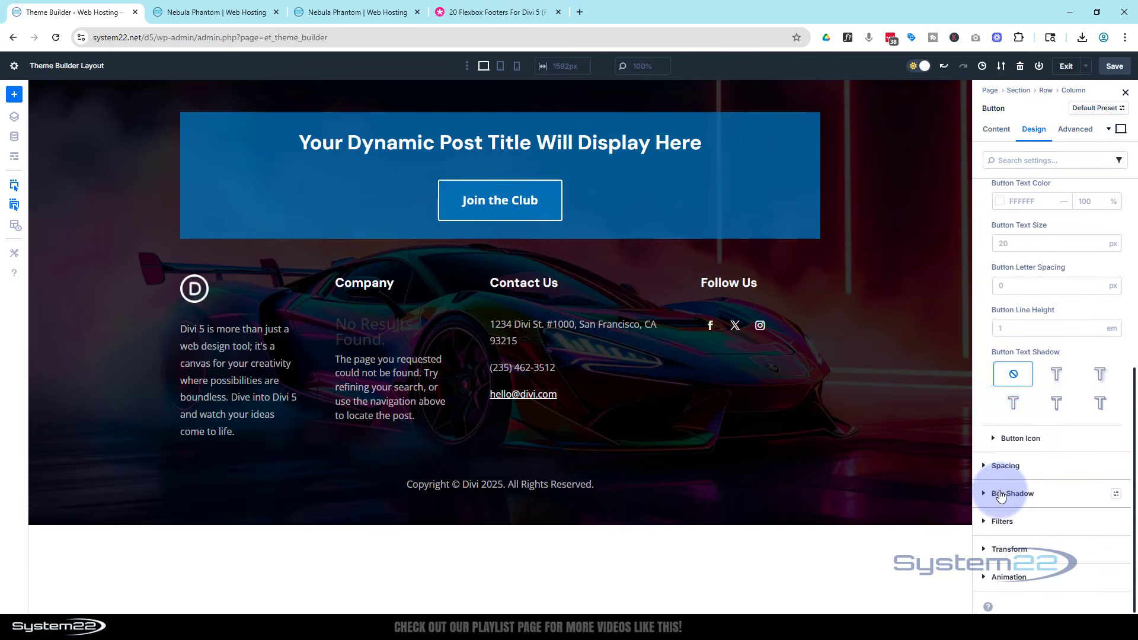
click(1001, 496)
click(1035, 347)
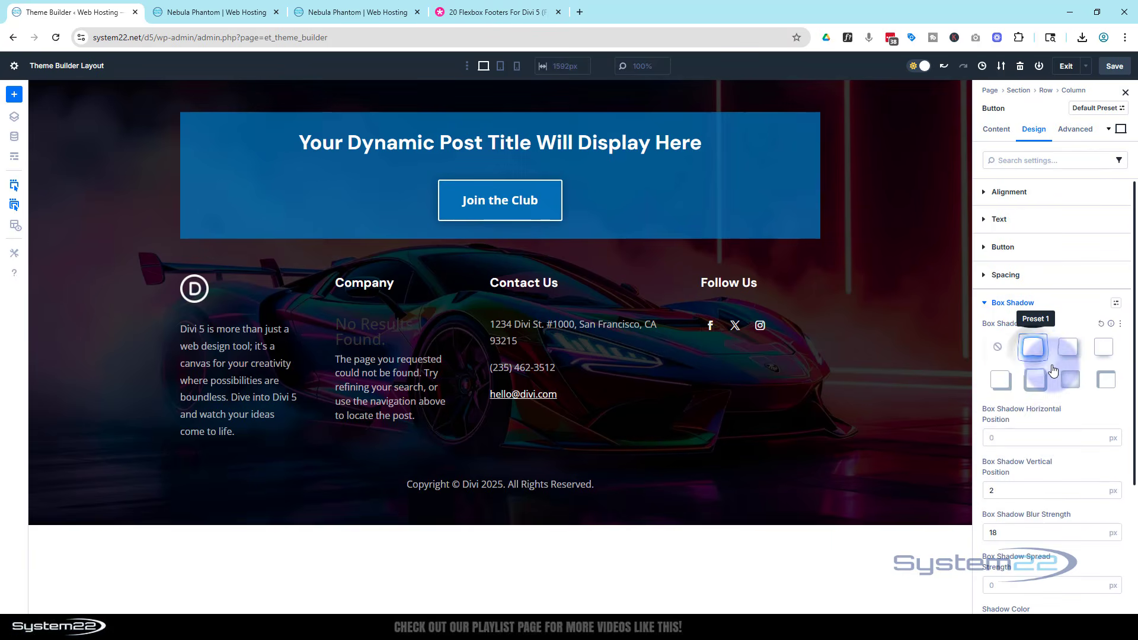
scroll(1050, 426, down, 3)
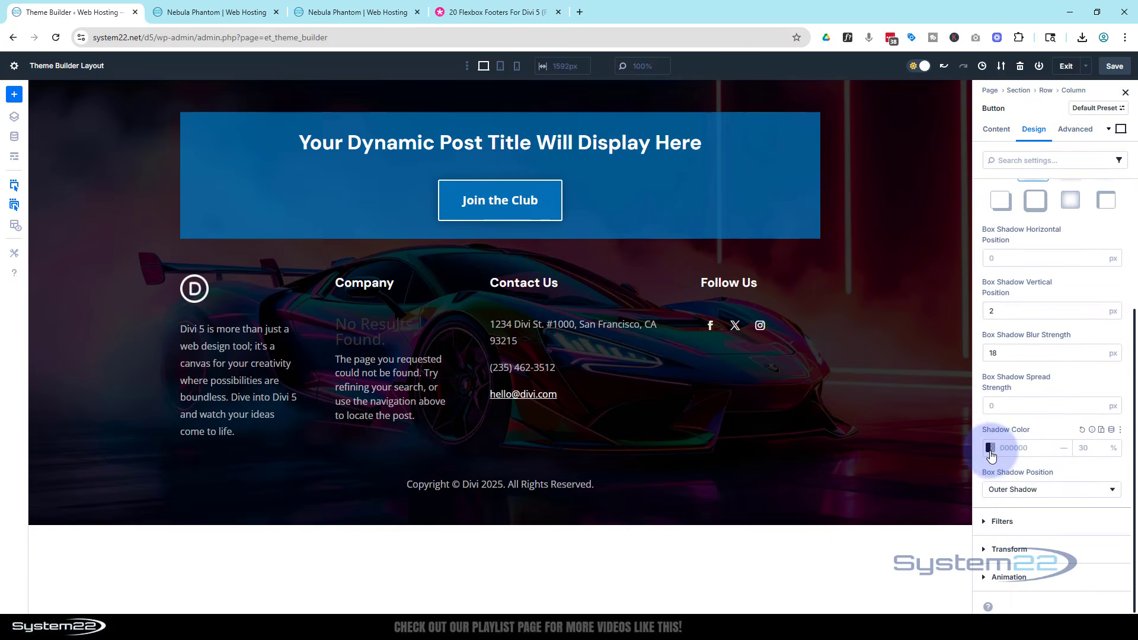
click(990, 449)
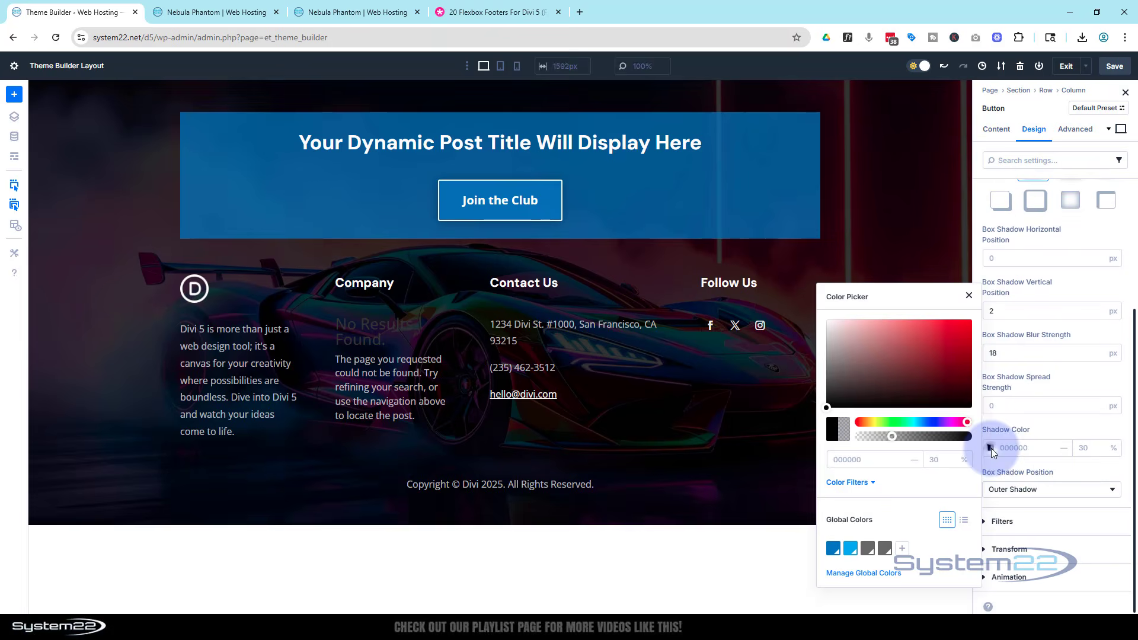
click(850, 549)
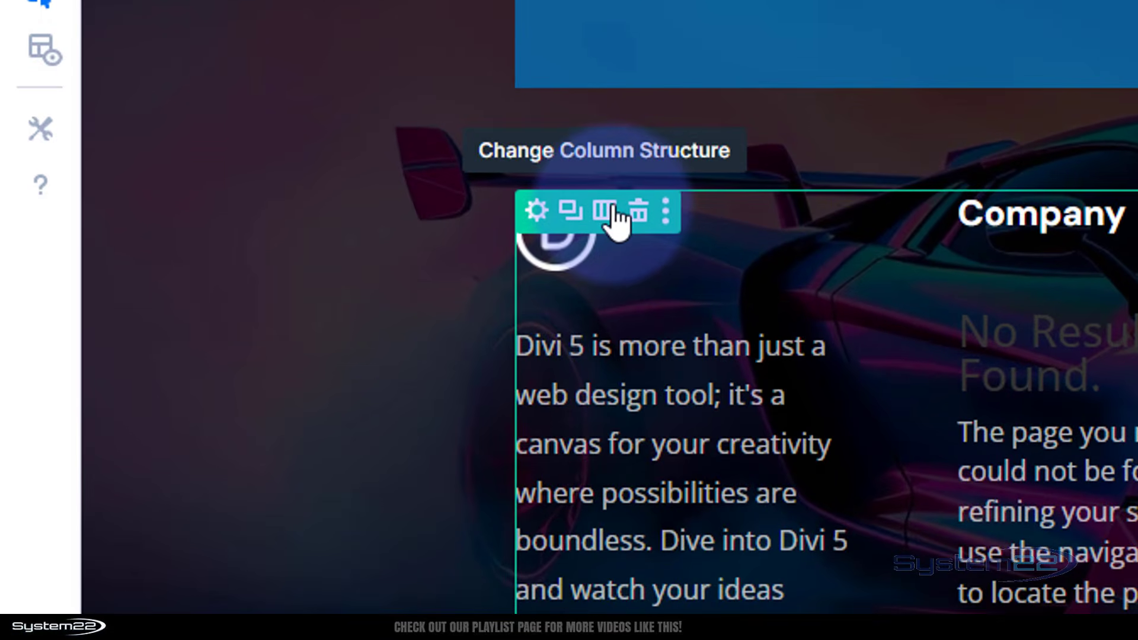
Replace the logo image above the Divi 5 description with system22-white-b-shadow.png from the media library
click(225, 280)
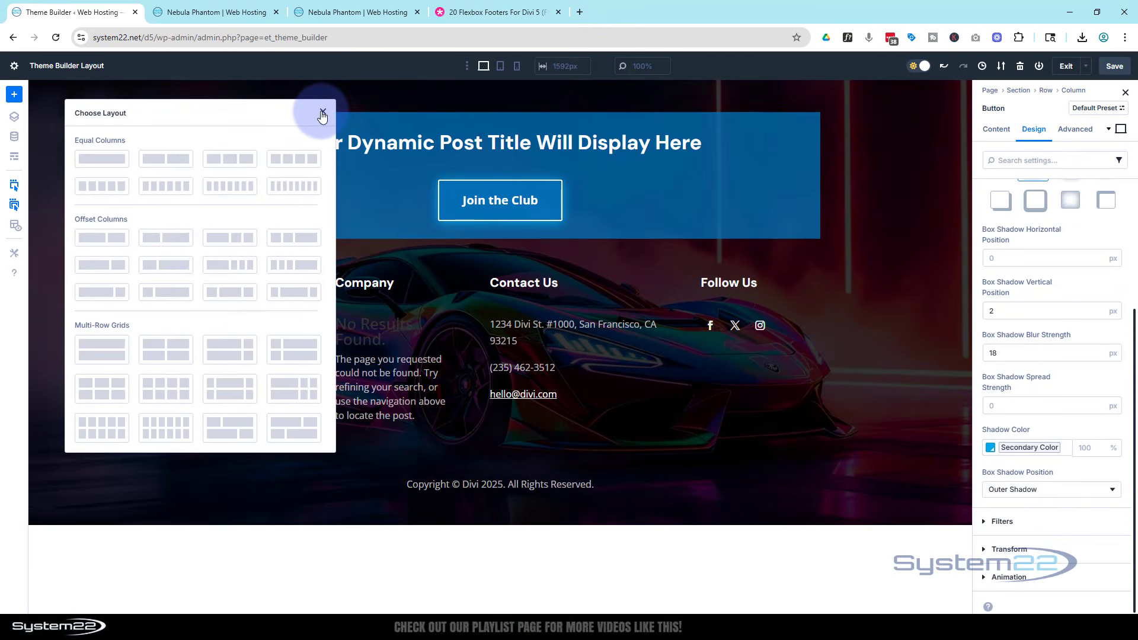
click(319, 113)
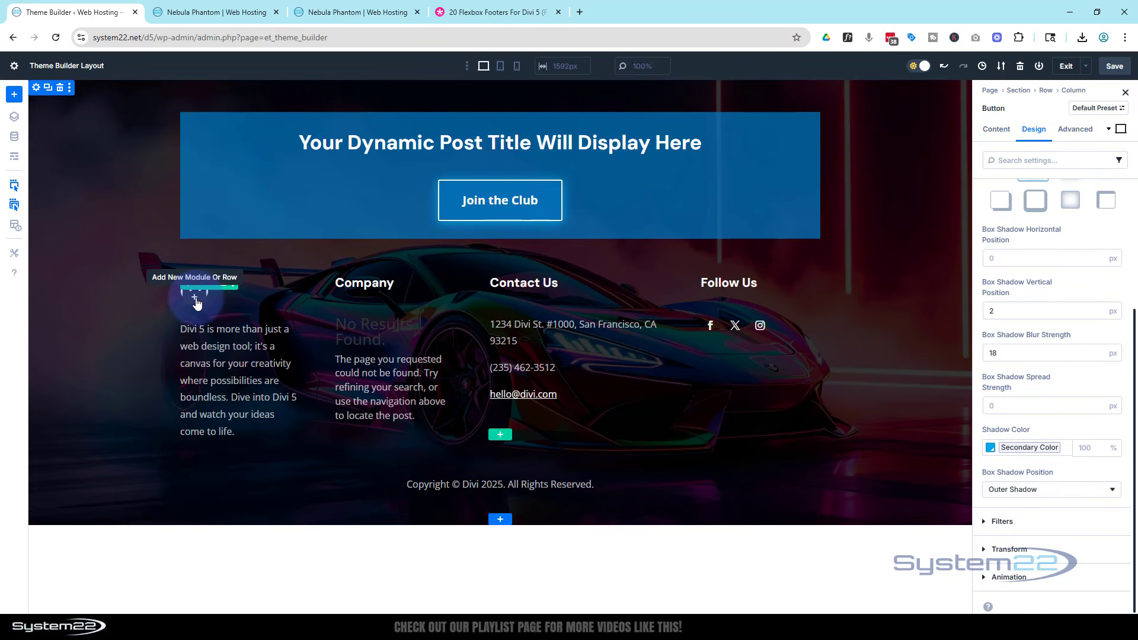
click(208, 296)
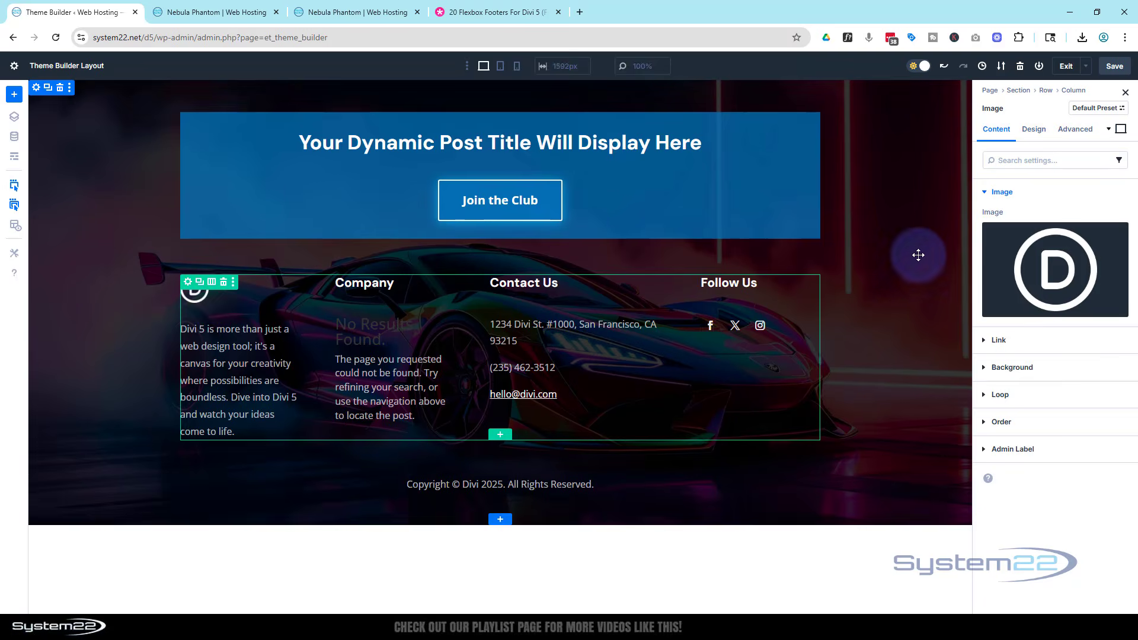
click(1023, 276)
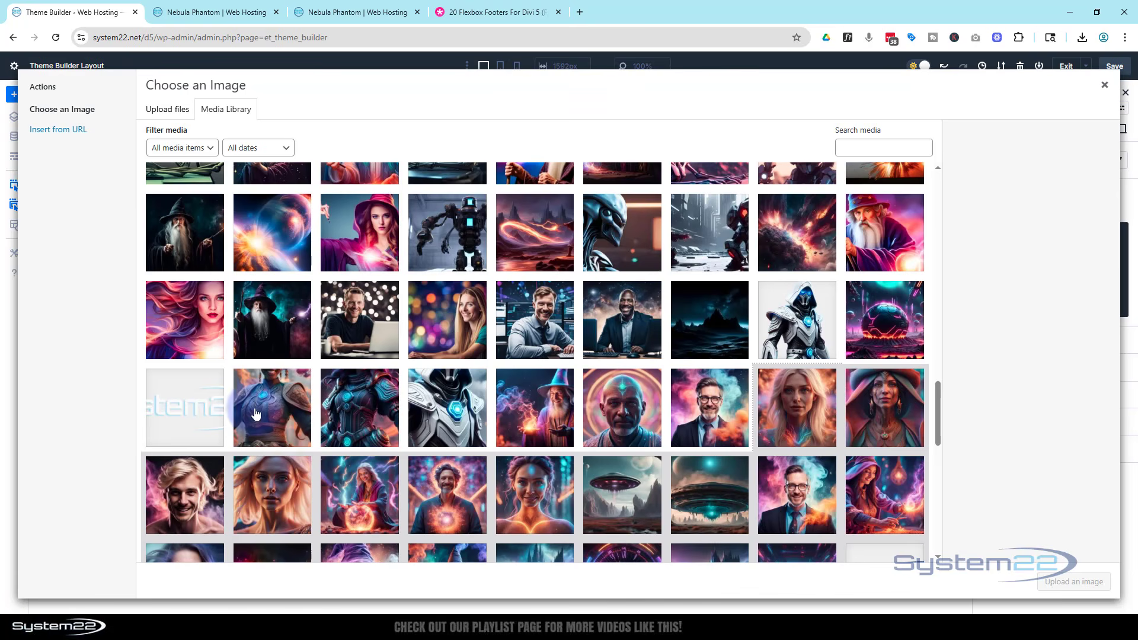
click(212, 408)
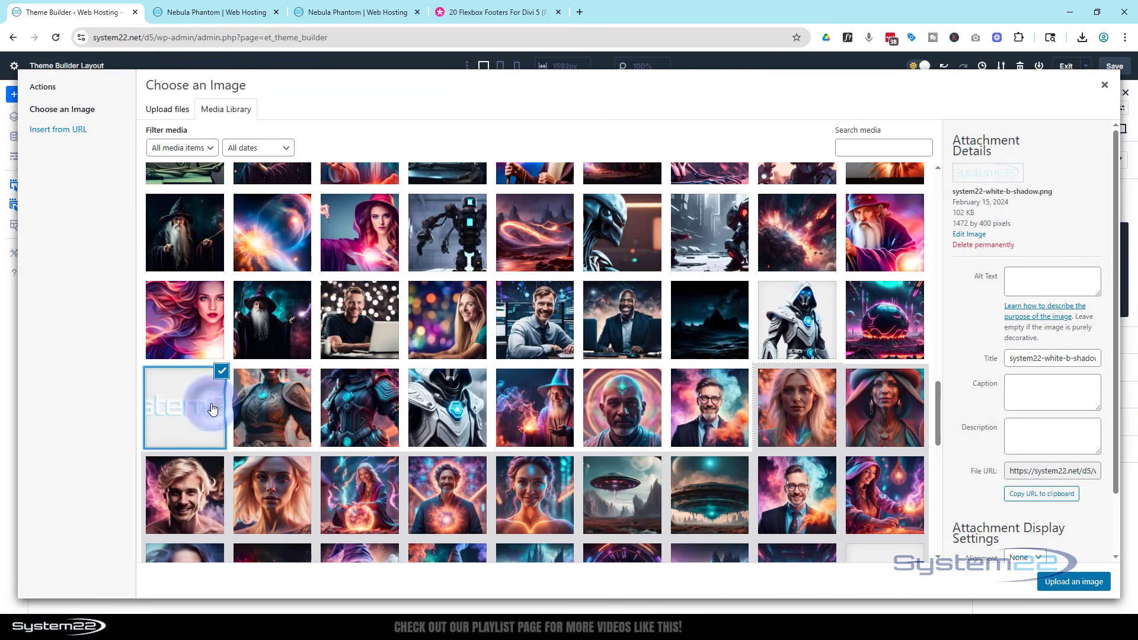
click(1058, 580)
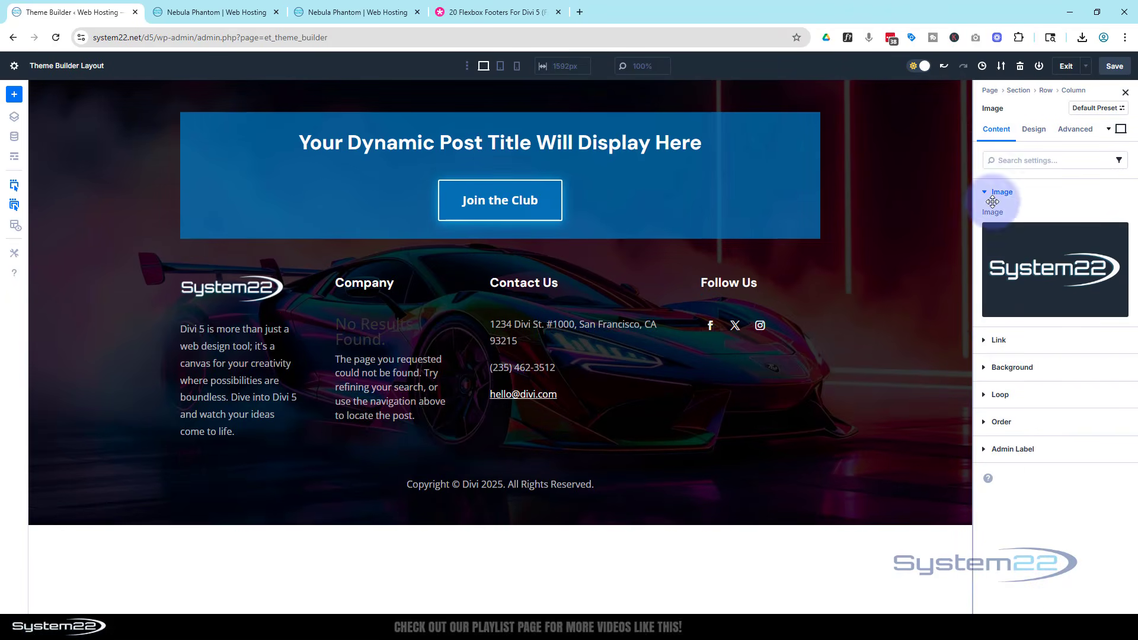
Set the footer logo image's width to 120 px, and return to its content settings
click(1034, 129)
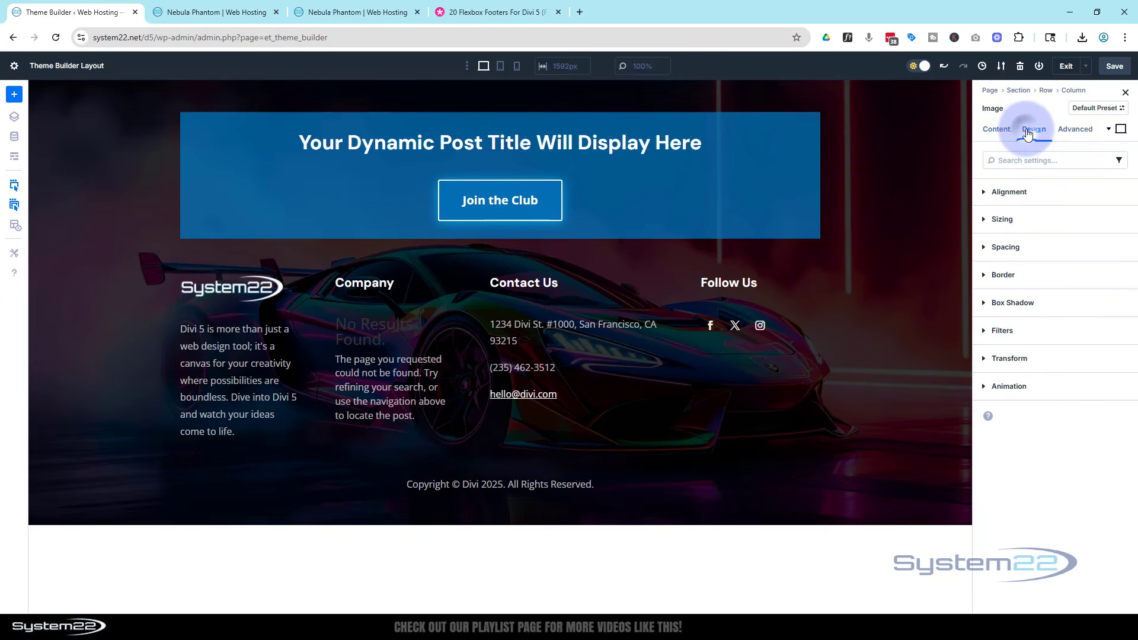
click(1067, 219)
click(1014, 338)
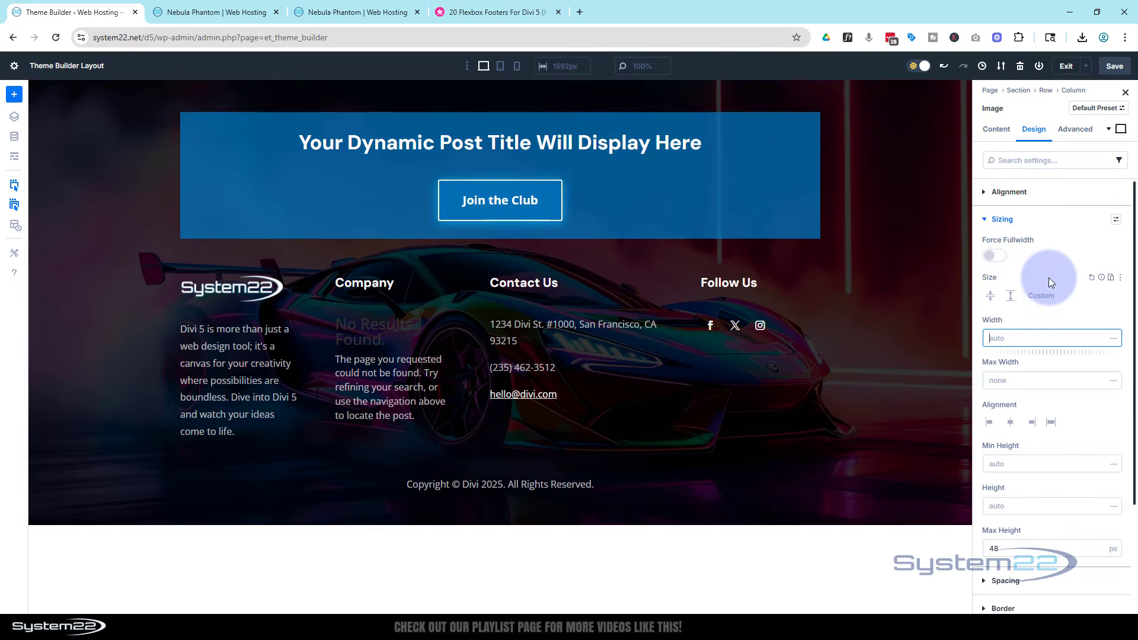
text(120px)
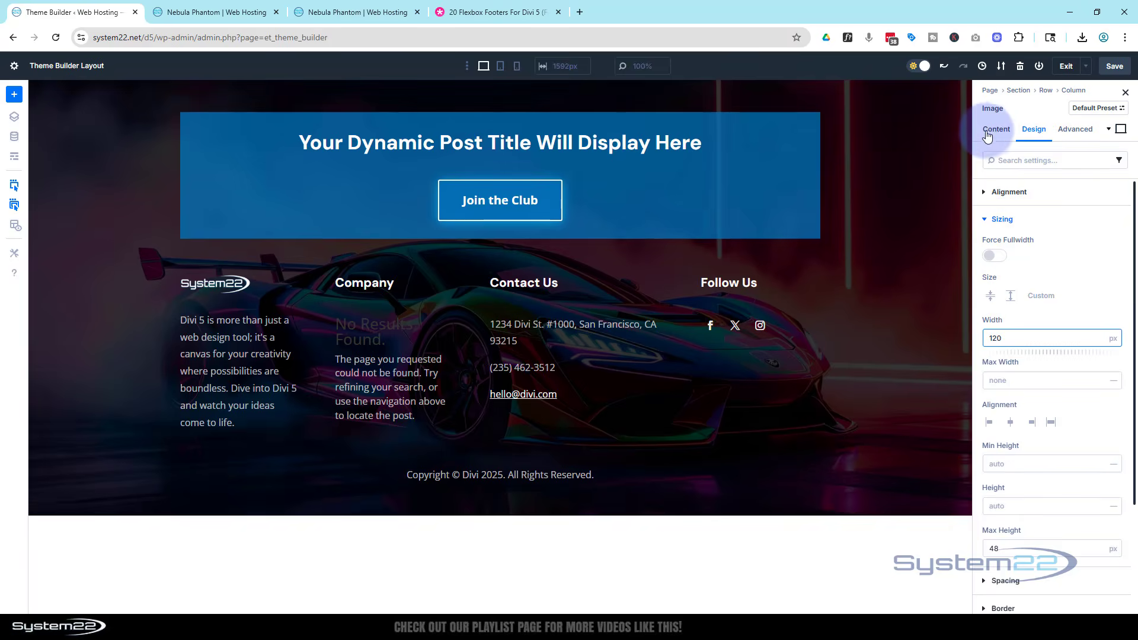
click(987, 133)
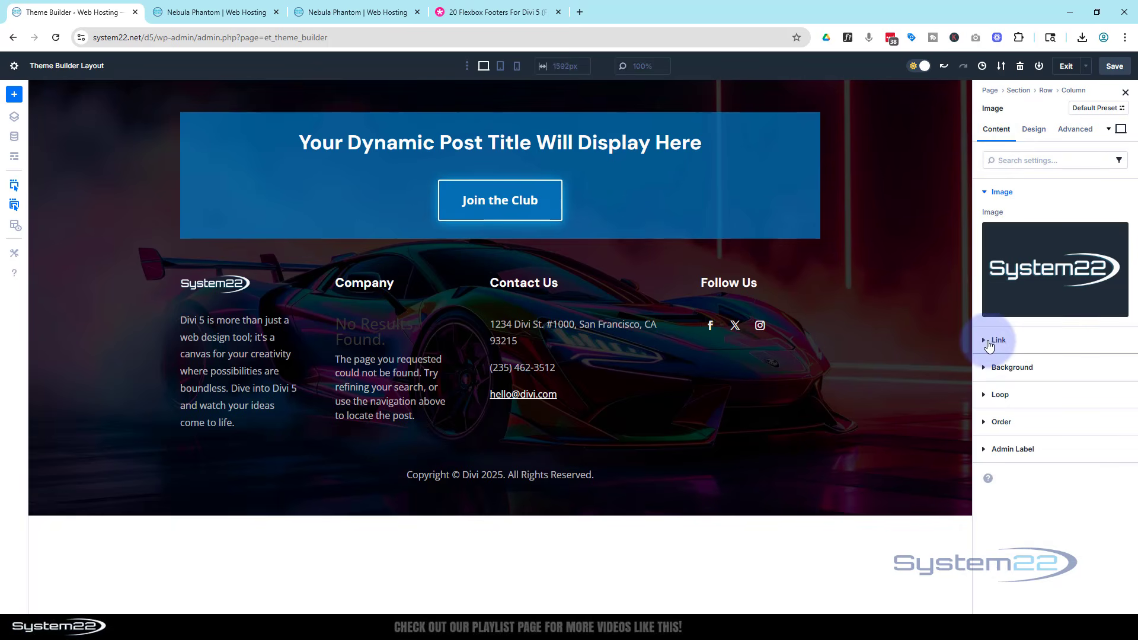
Link the footer logo image to the dynamic Homepage Link
click(989, 341)
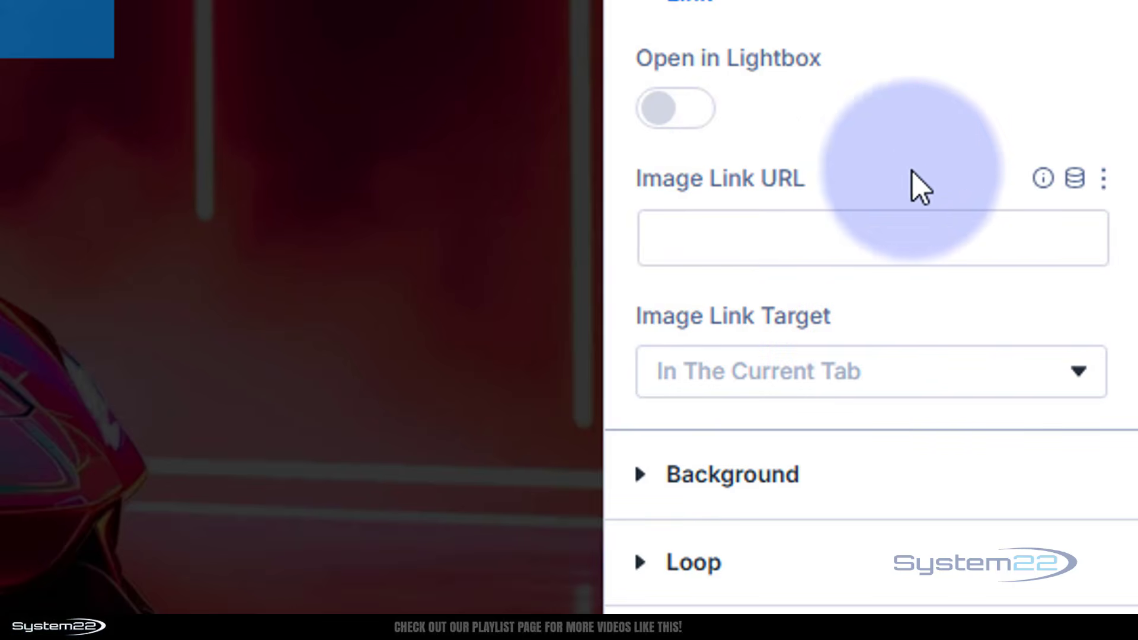
click(1078, 179)
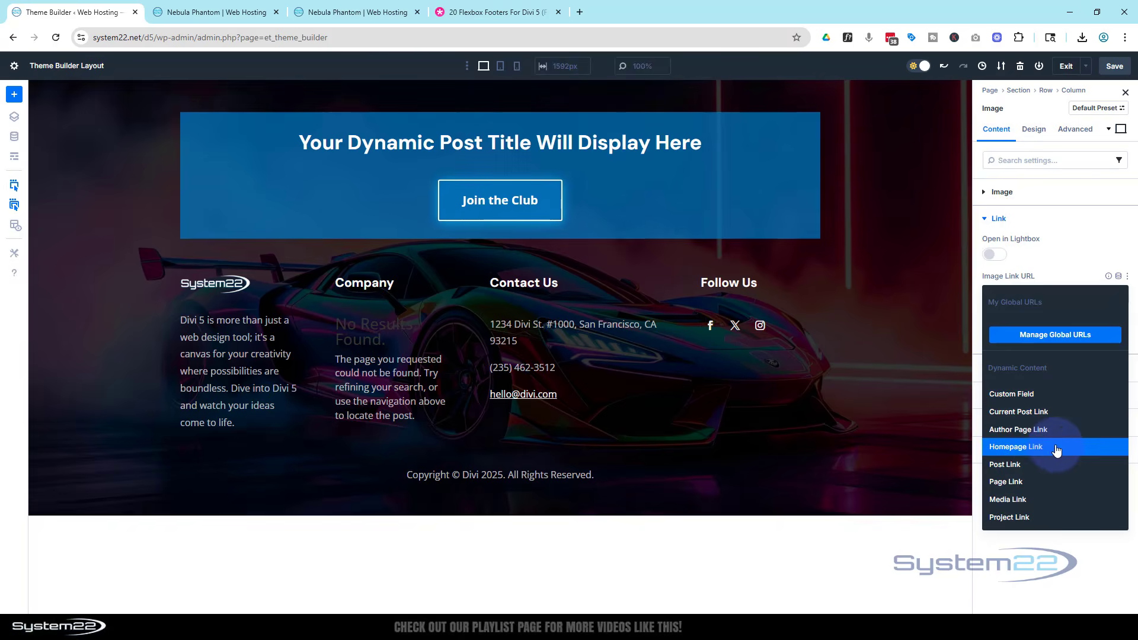
click(1042, 453)
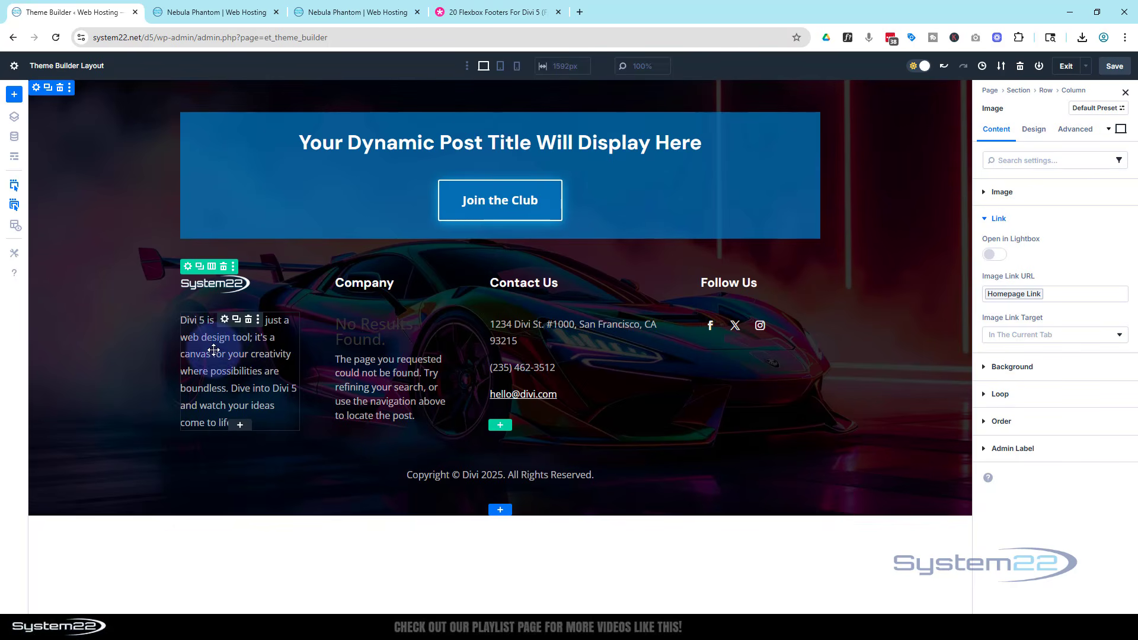
Replace the description text under the logo with the dynamic Post Excerpt, limited to 20 words
click(226, 321)
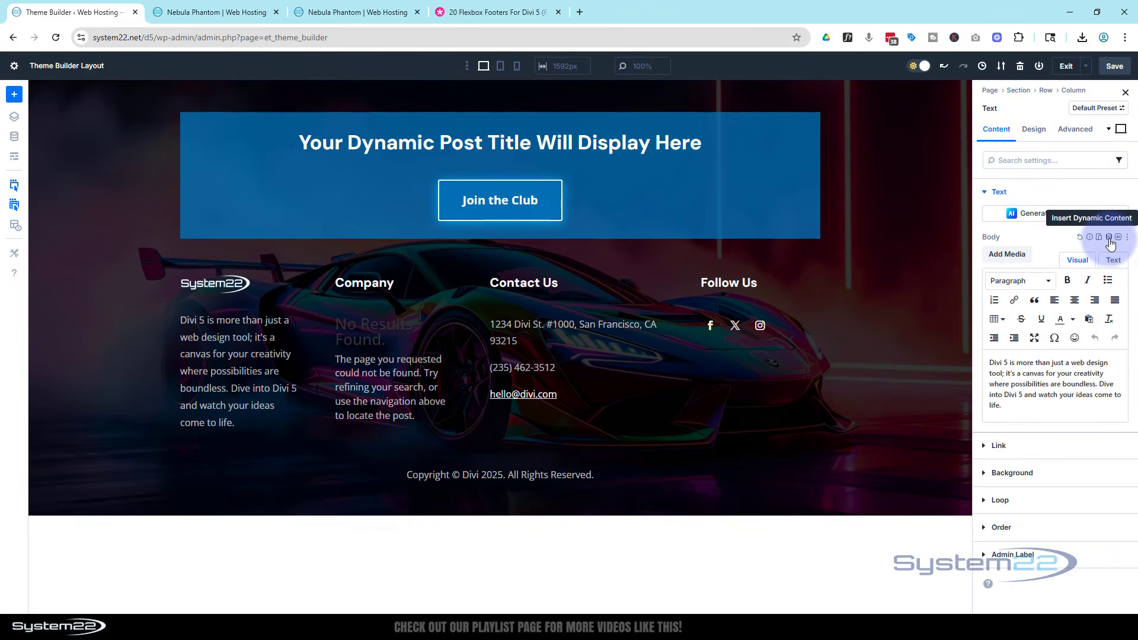
click(1110, 237)
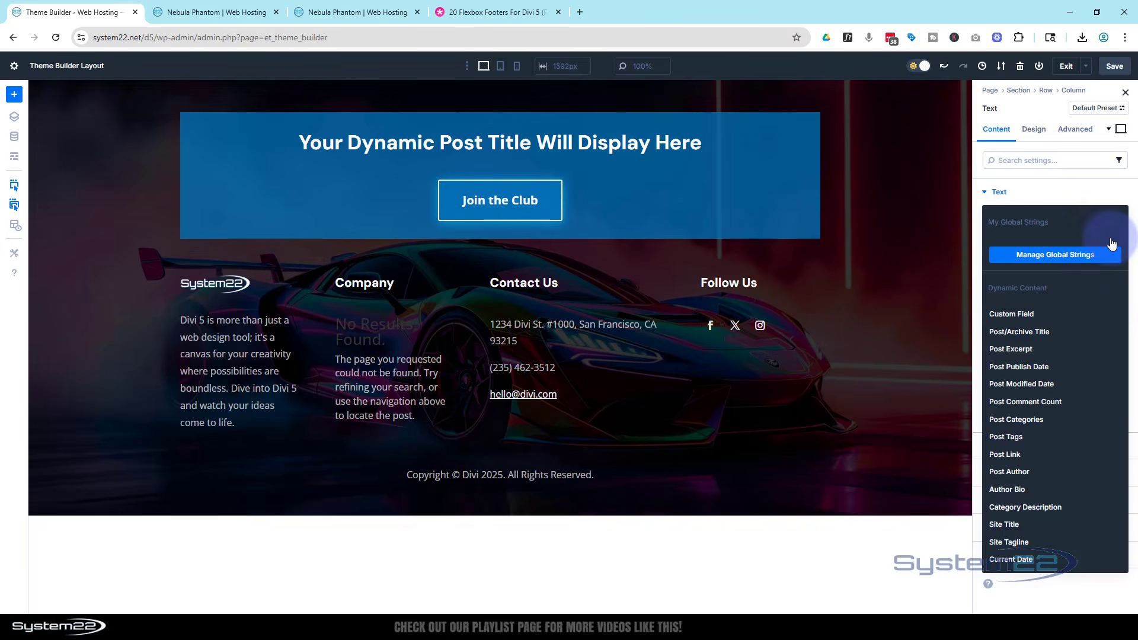
click(1017, 348)
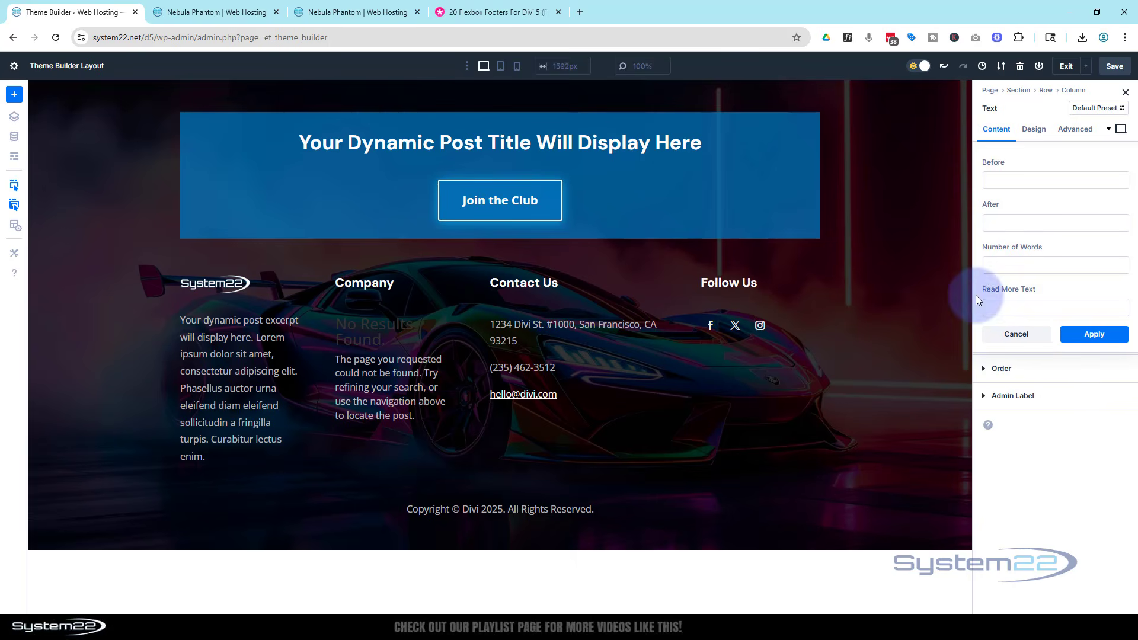
click(996, 185)
click(1004, 264)
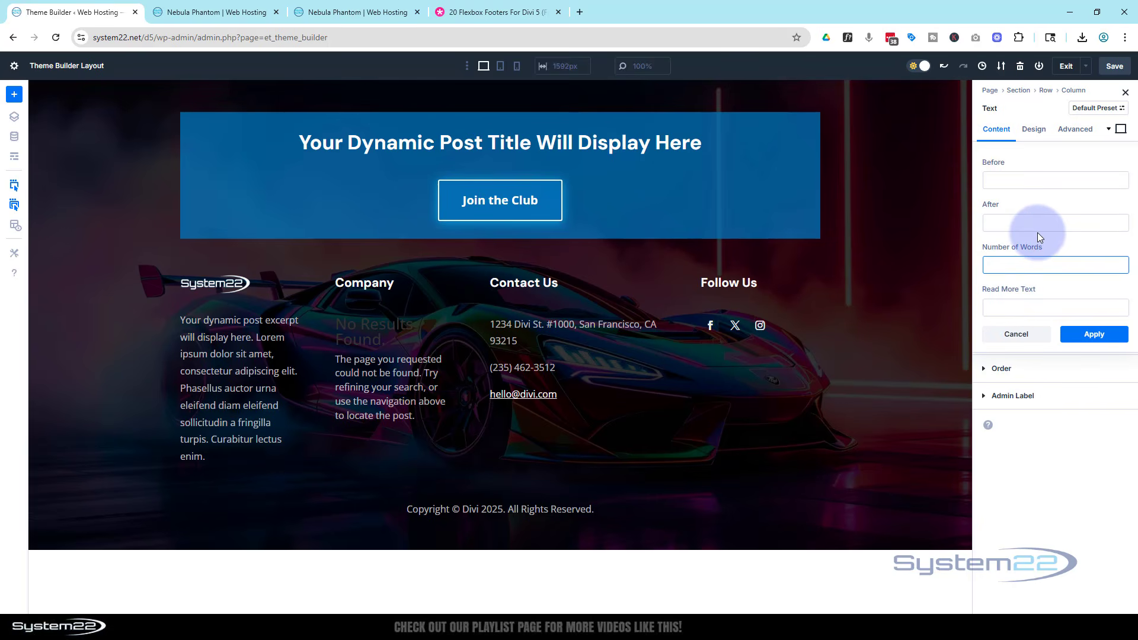
text(20)
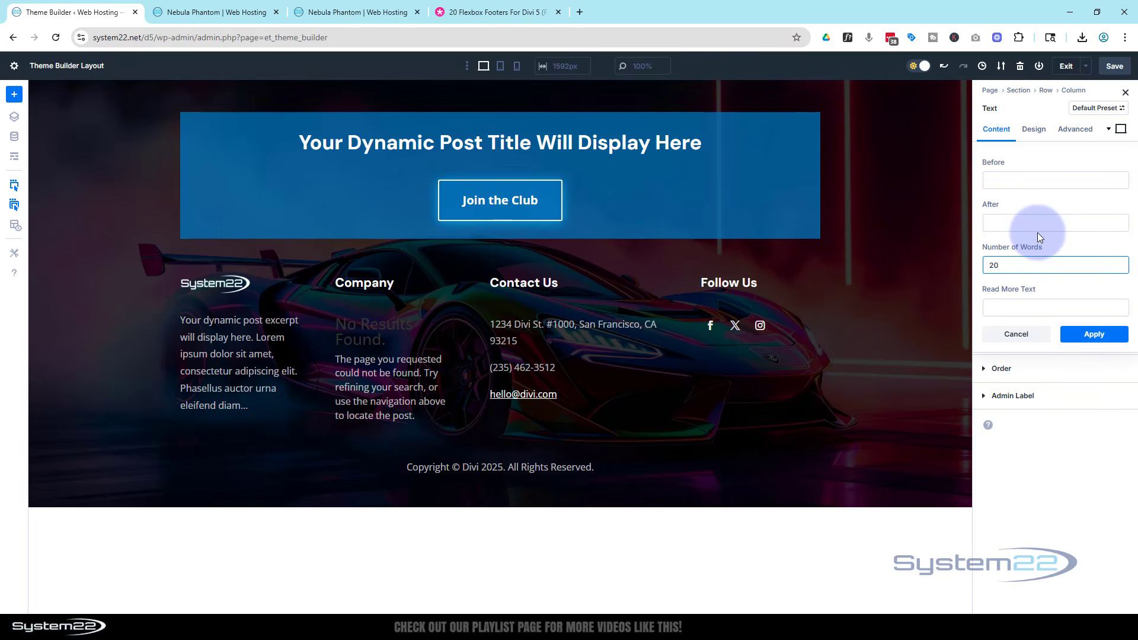
click(1078, 334)
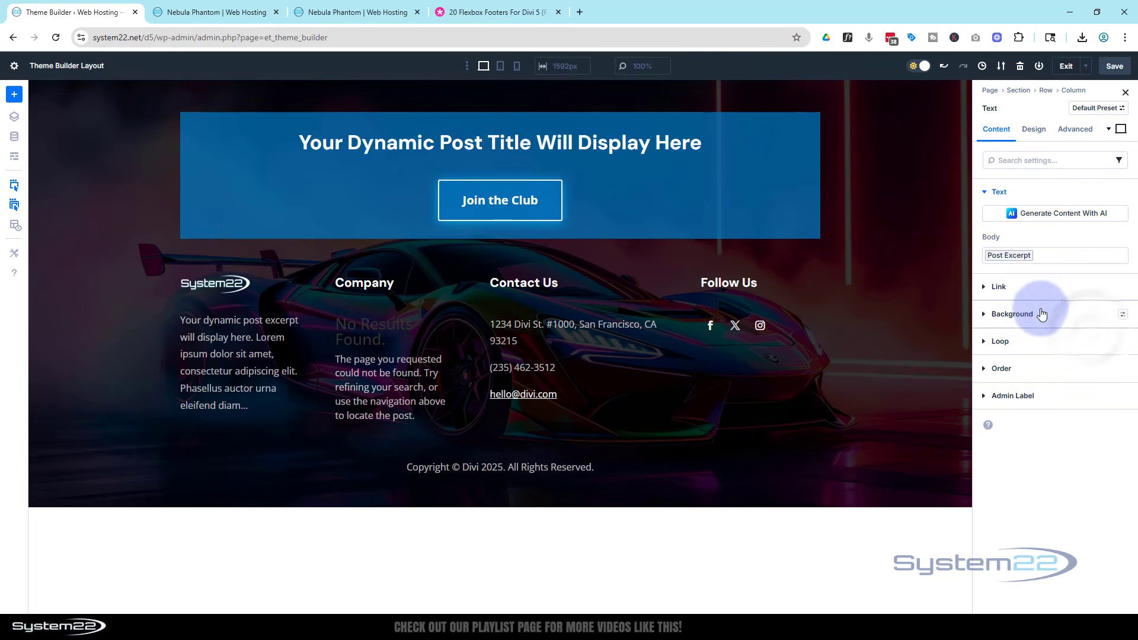
Set the text color of the excerpt under the logo to the global Secondary Color
click(1036, 131)
click(1047, 192)
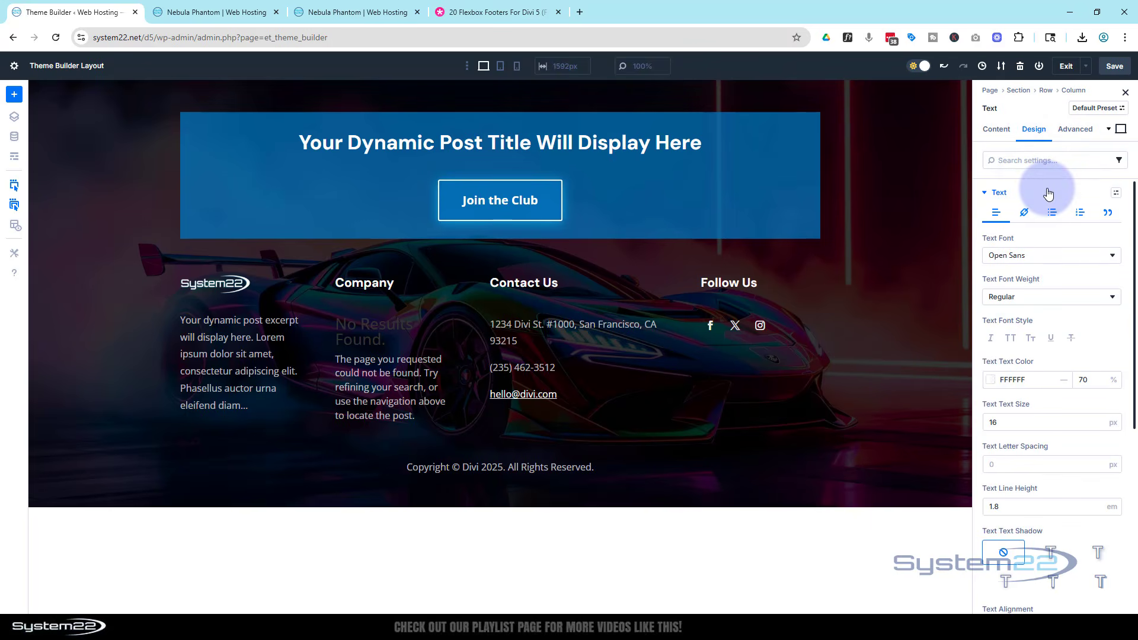
click(993, 382)
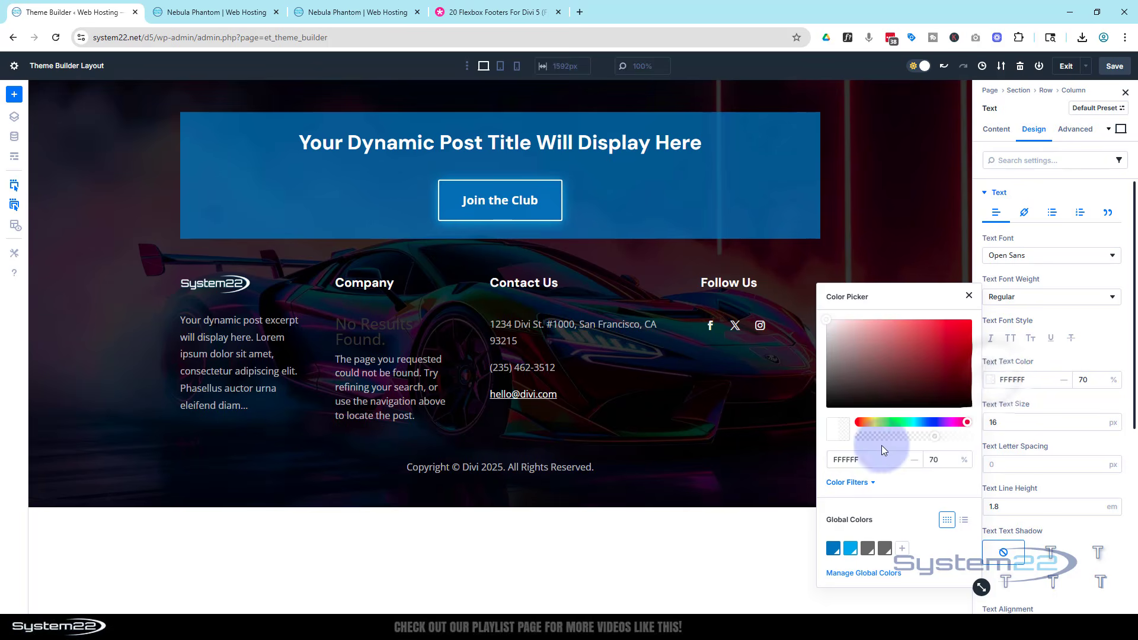
click(851, 549)
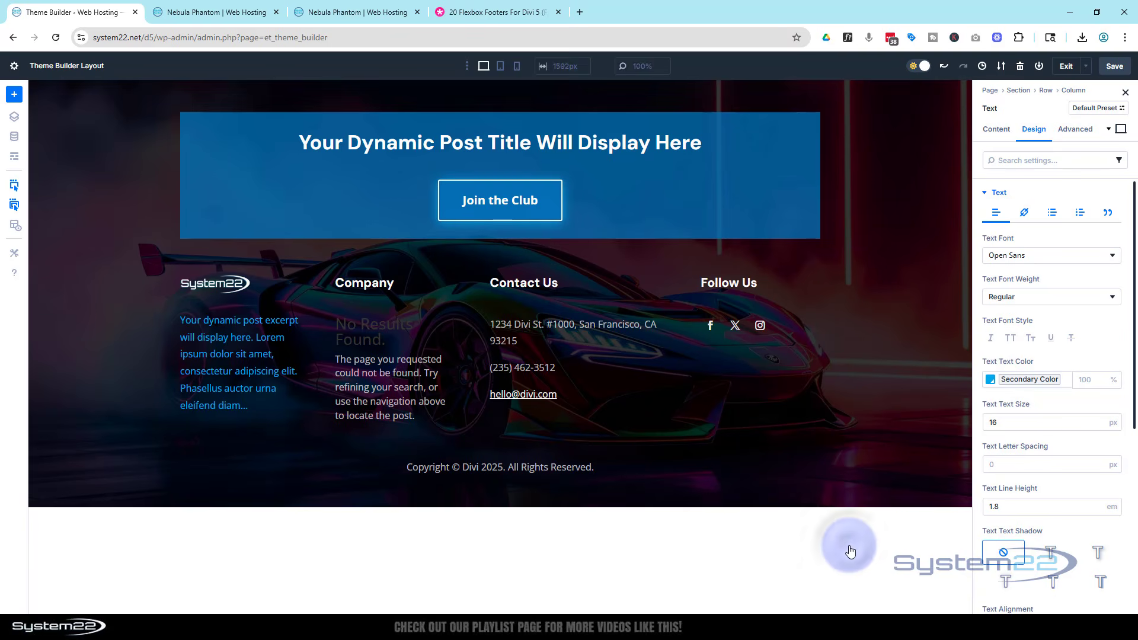
Extend the excerpt's text color attributes to all modules in the Parent Row
right_click(1000, 361)
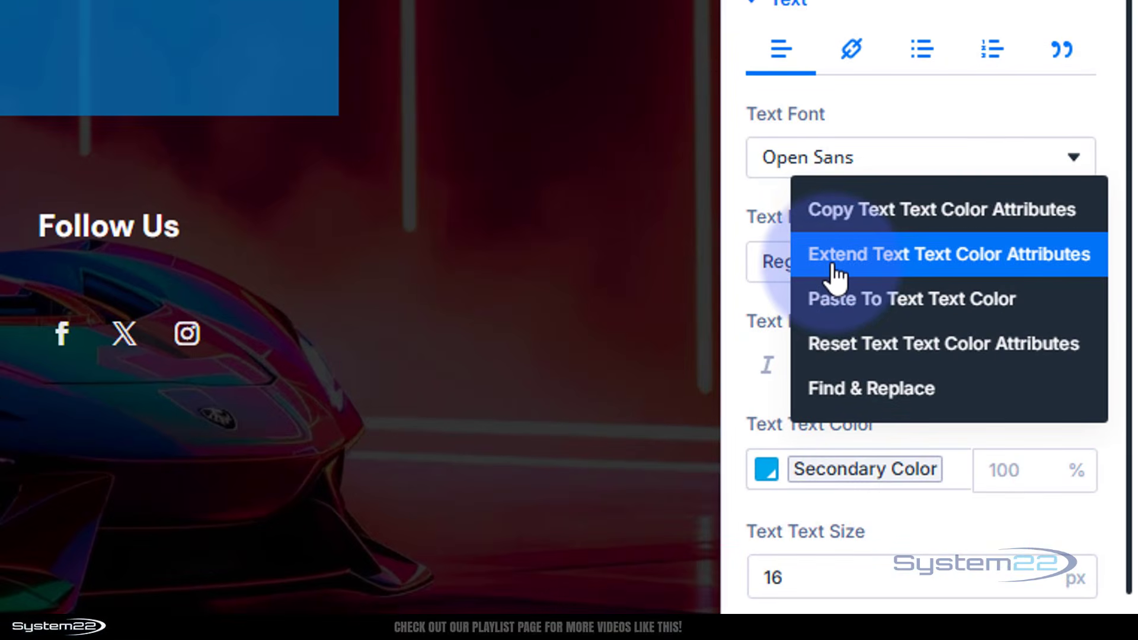
click(834, 266)
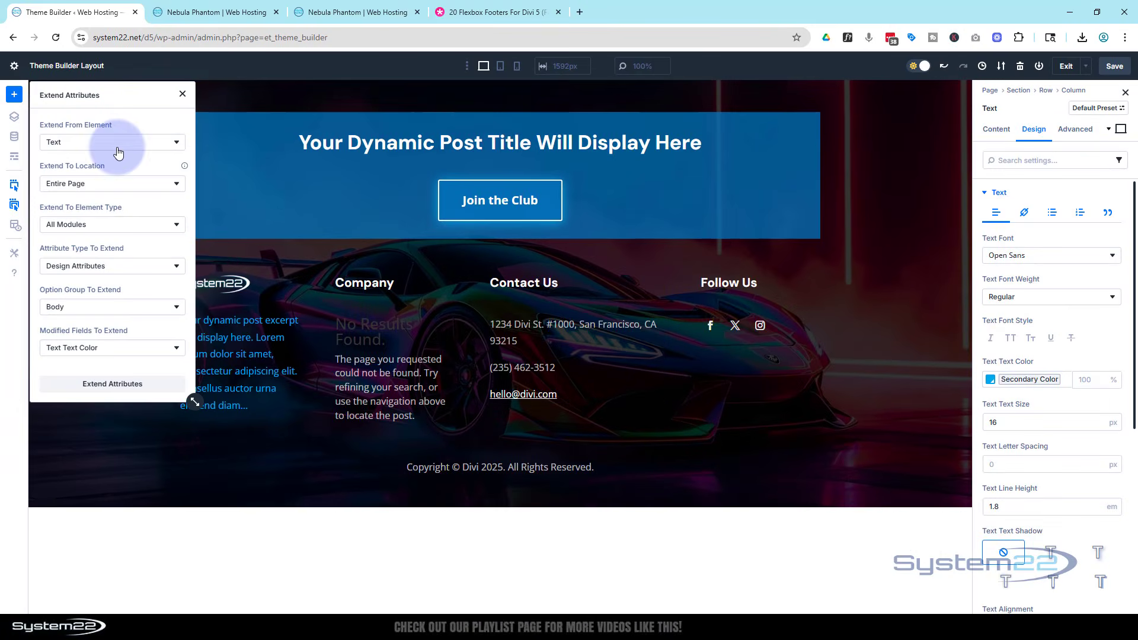
click(113, 183)
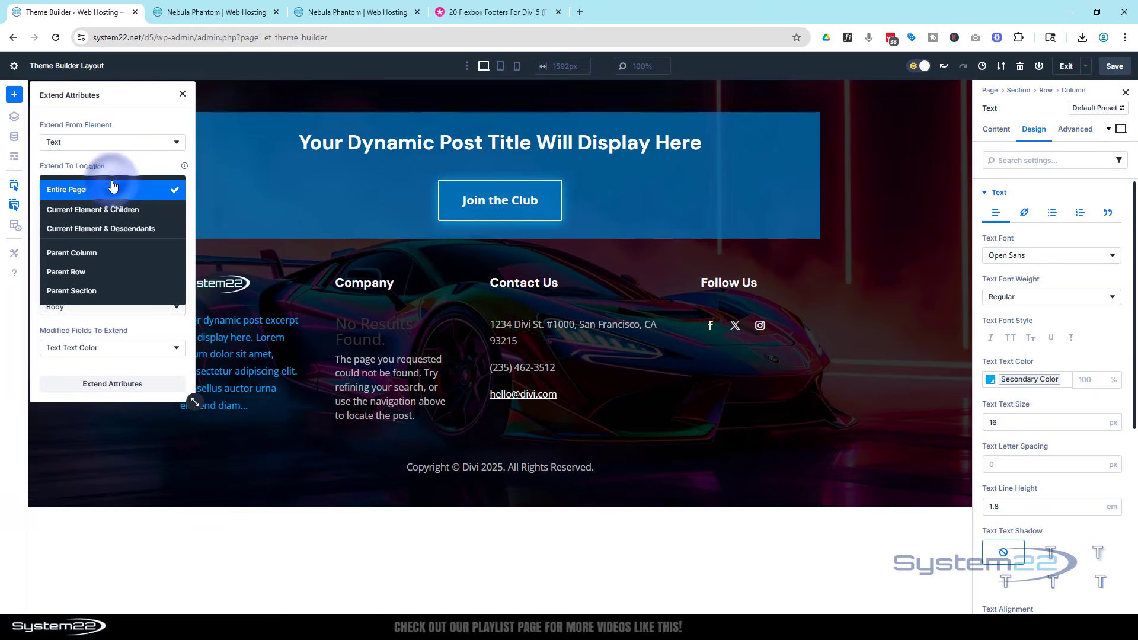
click(96, 272)
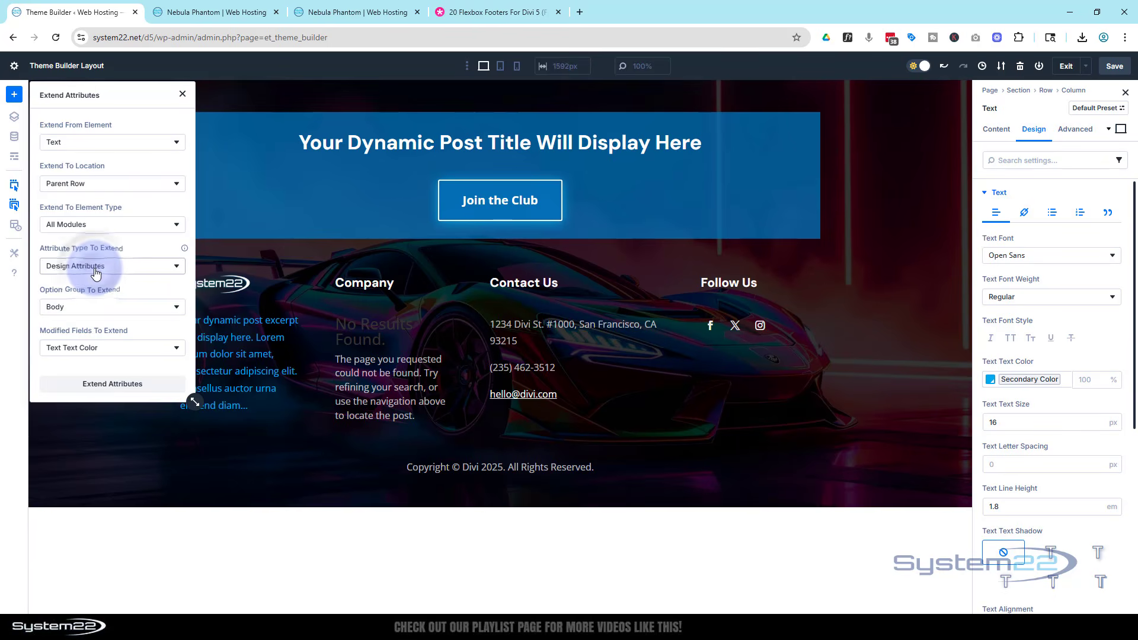
click(123, 391)
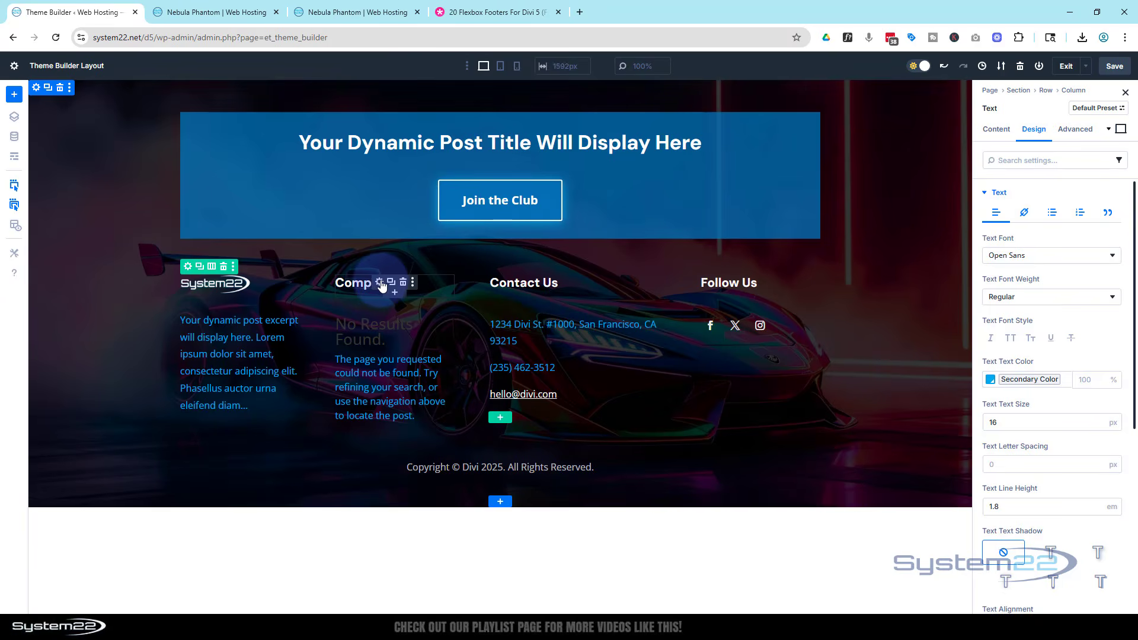
Change the Company heading's text to Products
click(381, 285)
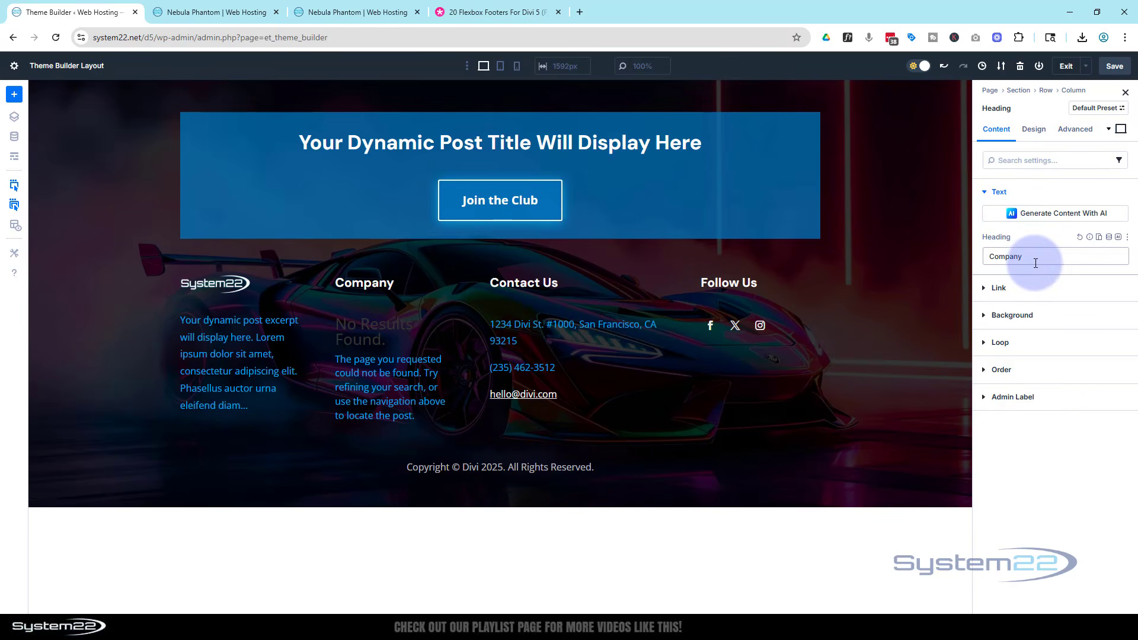
drag(1034, 256, 967, 256)
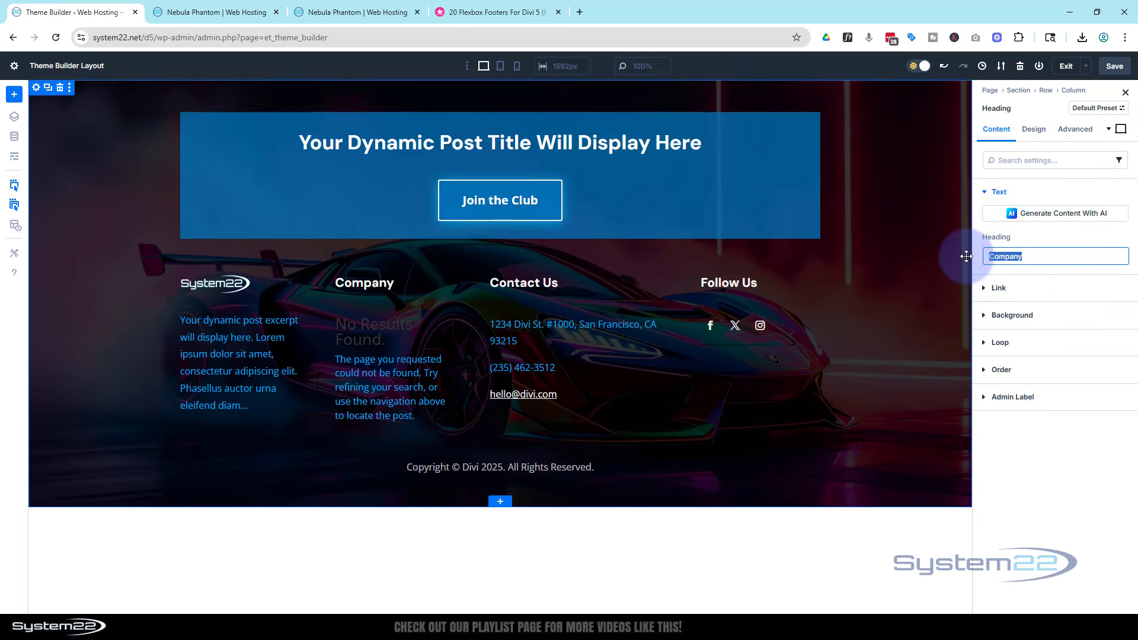
text(Products)
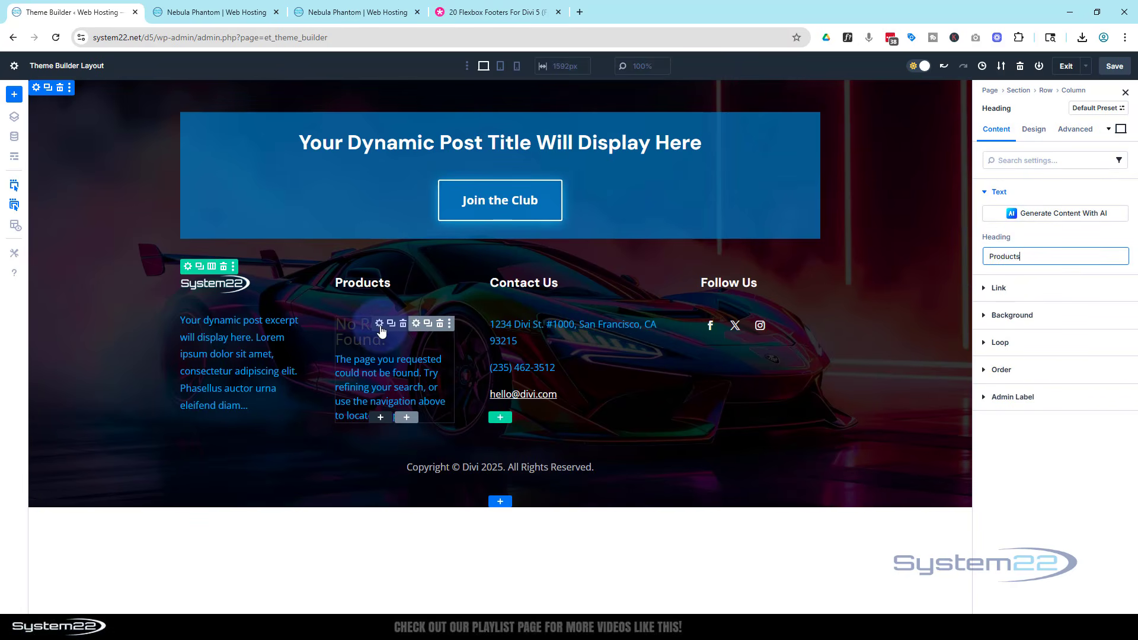
Reset the body of the text module under the Products heading and set its loop's post type to Posts only
click(379, 324)
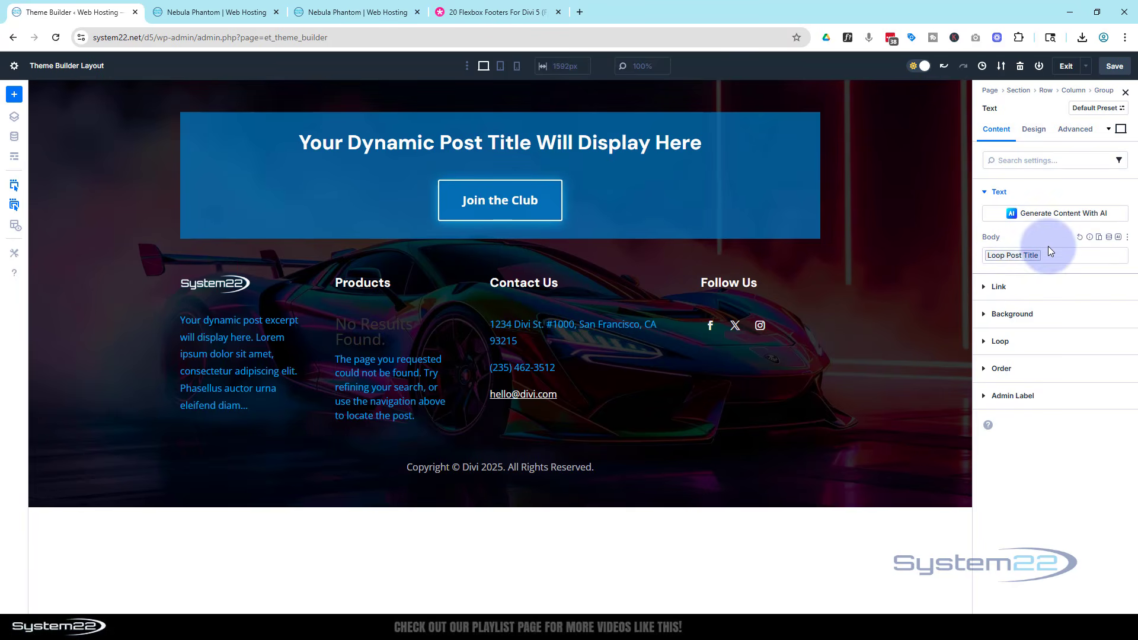
click(1078, 236)
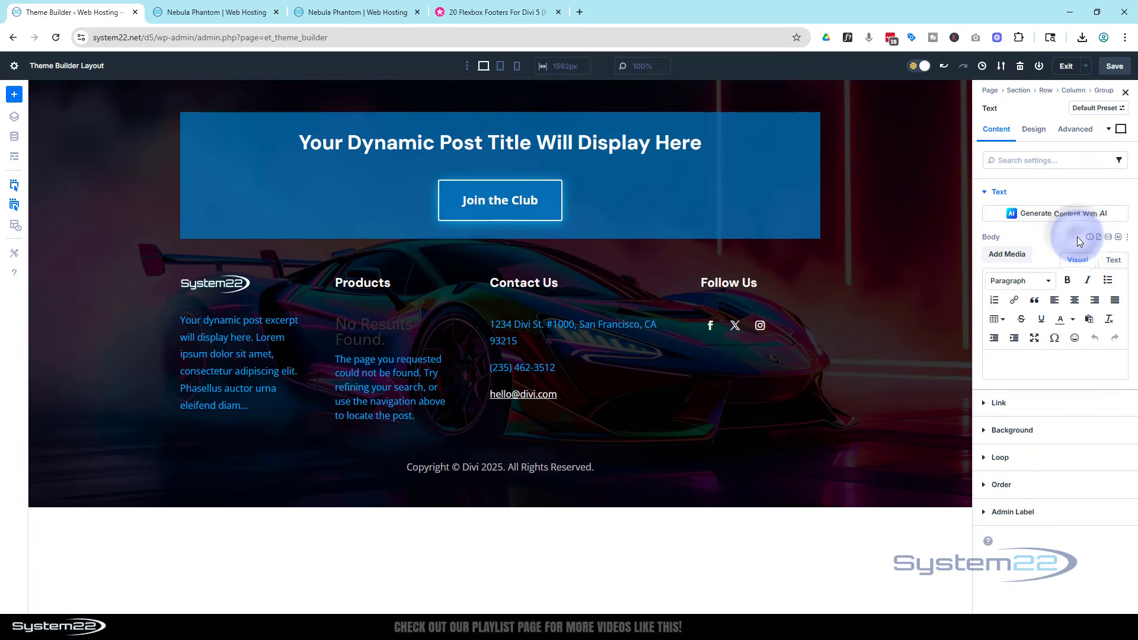
click(991, 460)
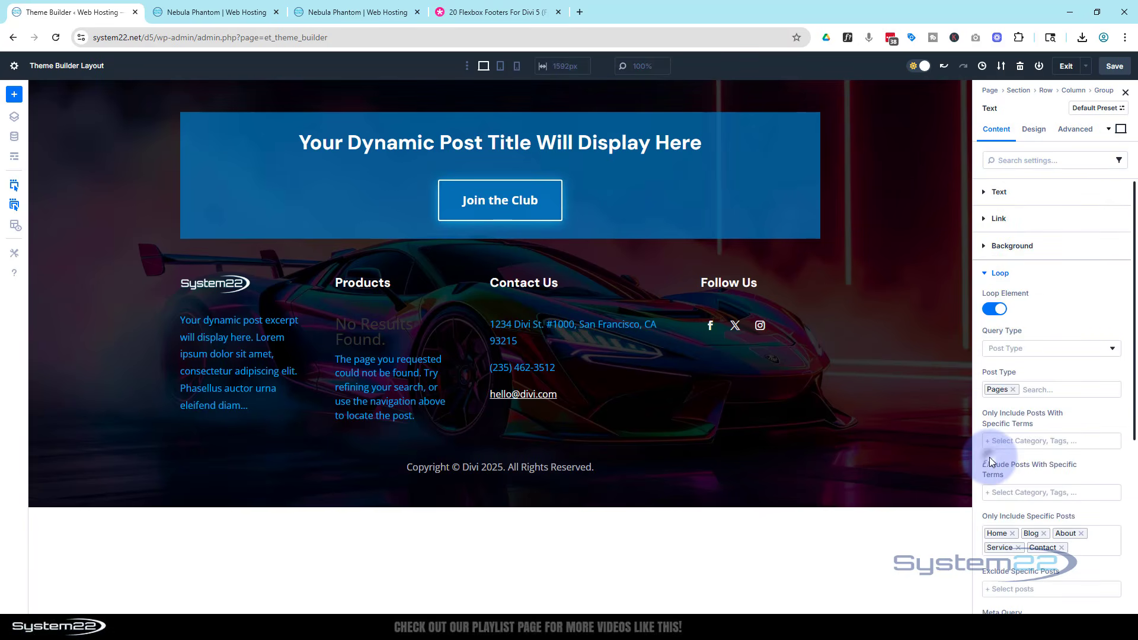
click(1014, 389)
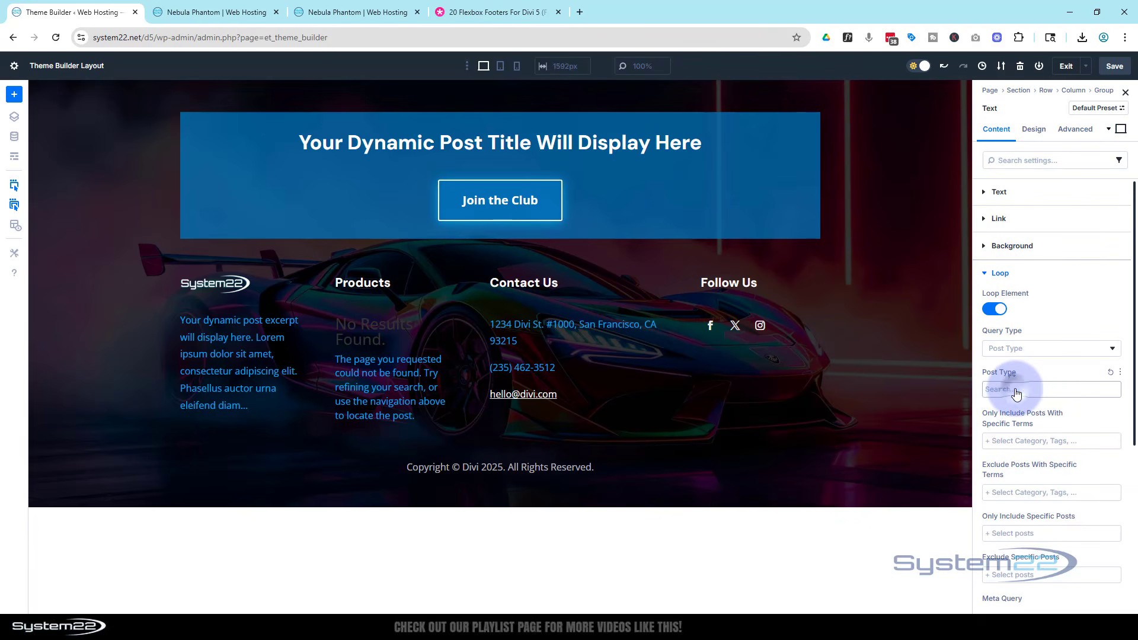
click(1015, 390)
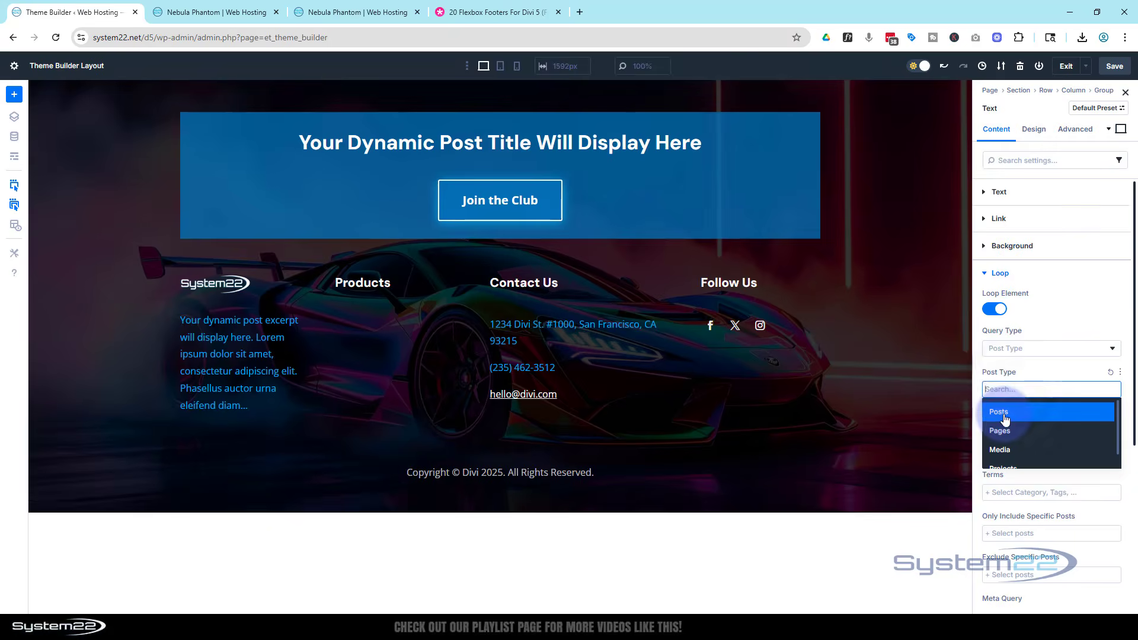
click(1001, 411)
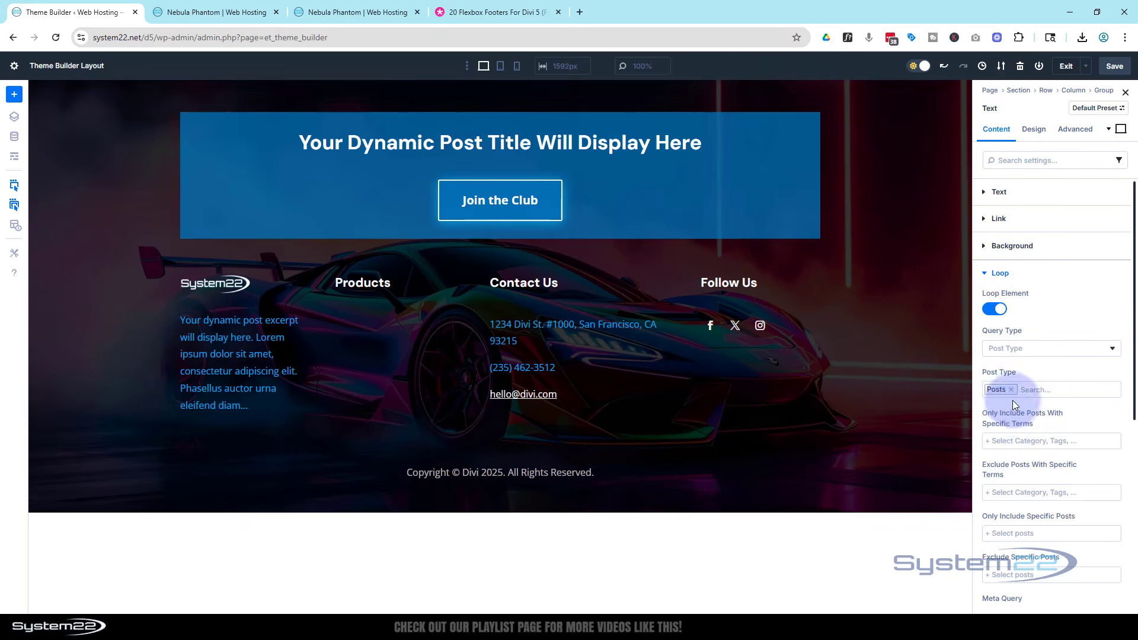
Restrict the loop to posts in the Supercars category and set it to 6 posts per page
scroll(1012, 402, down, 2)
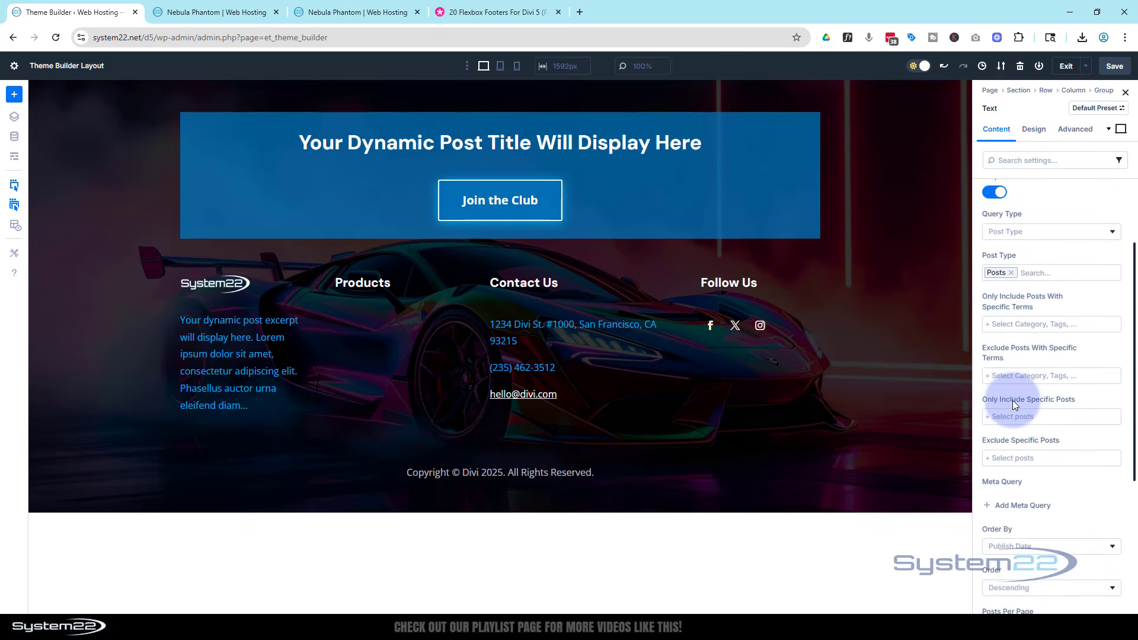
click(1012, 328)
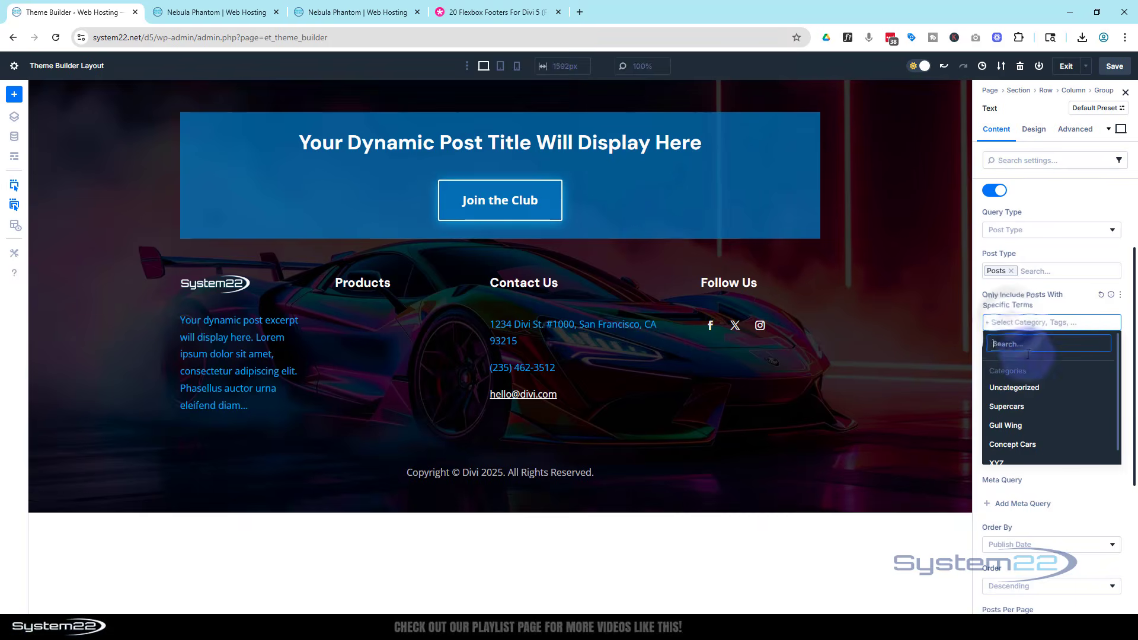
click(1007, 407)
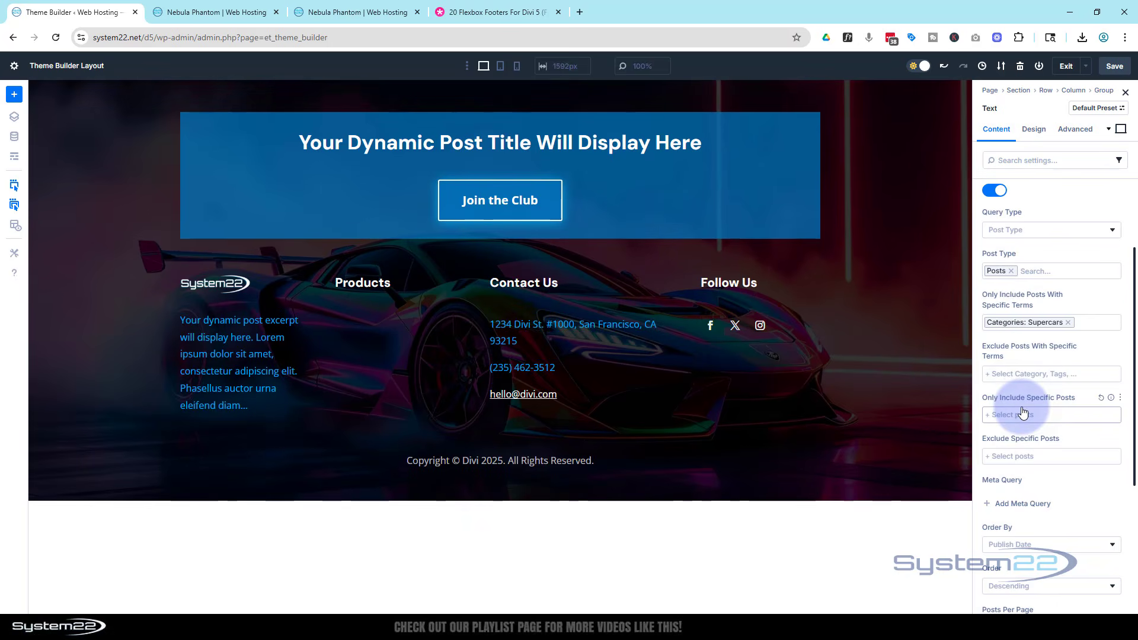
scroll(1023, 402, down, 4)
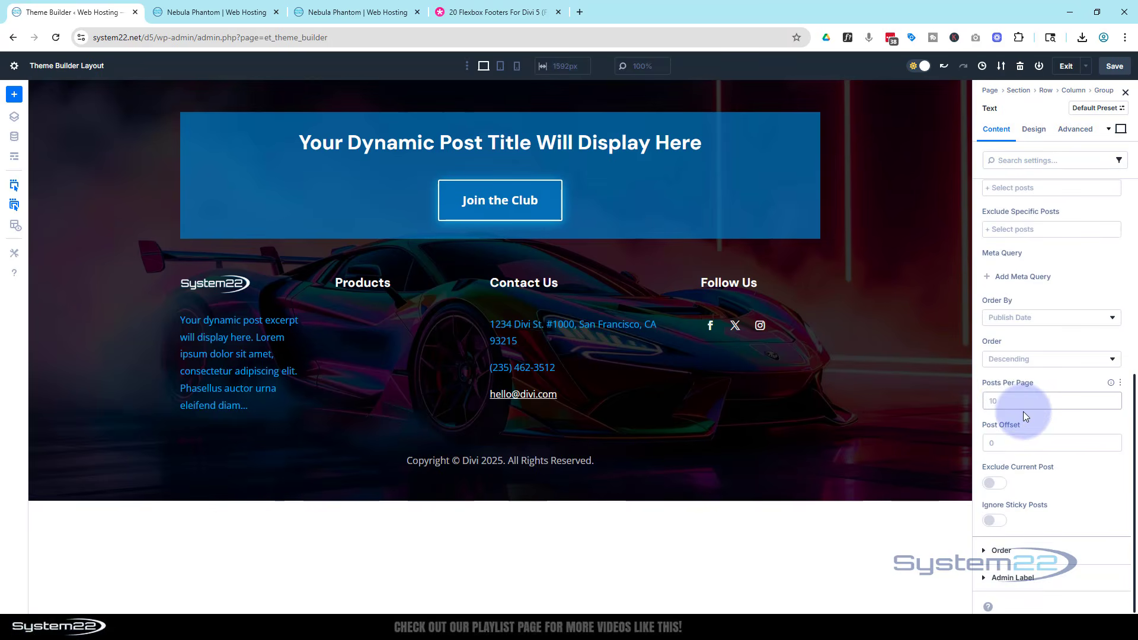
click(997, 403)
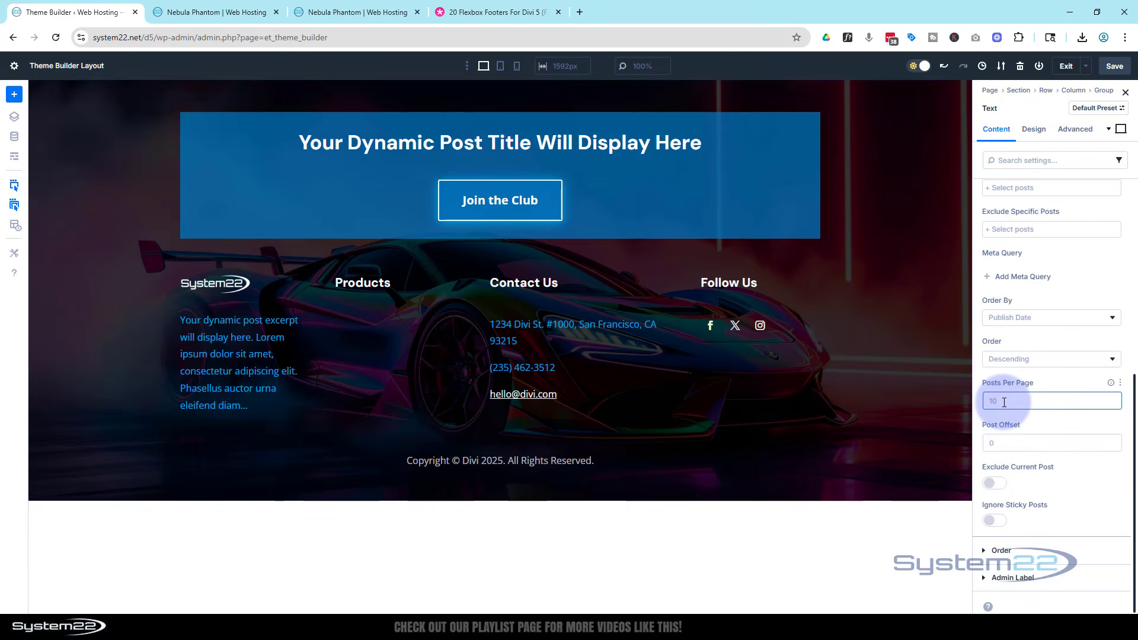
click(1044, 379)
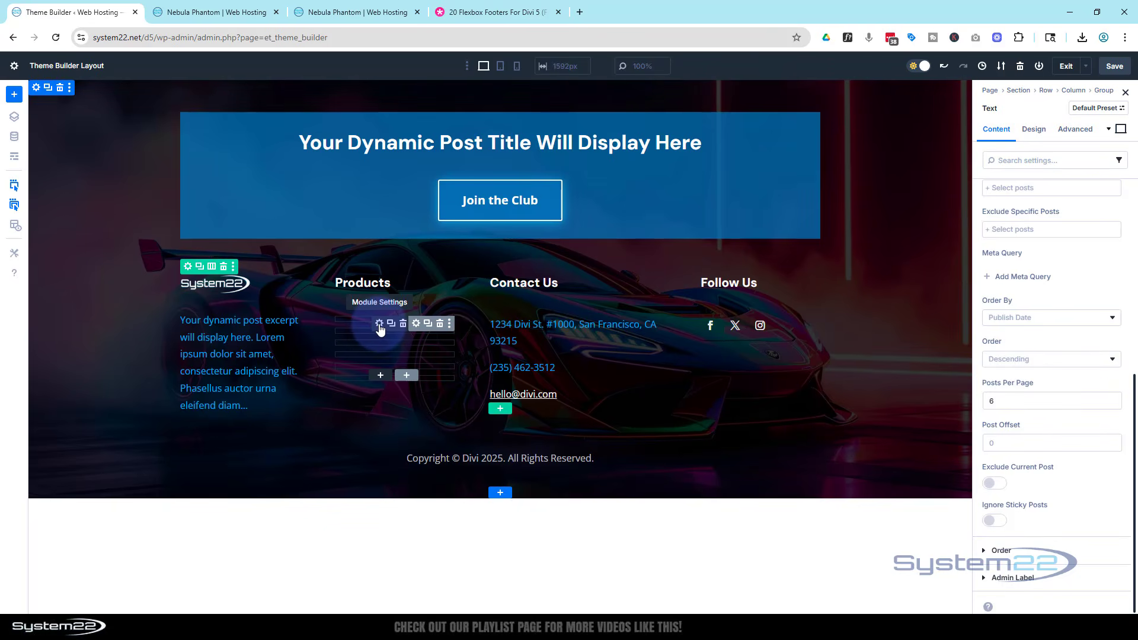
Set the looped text module's body under Products to the dynamic Loop Post Title
scroll(1028, 219, up, 6)
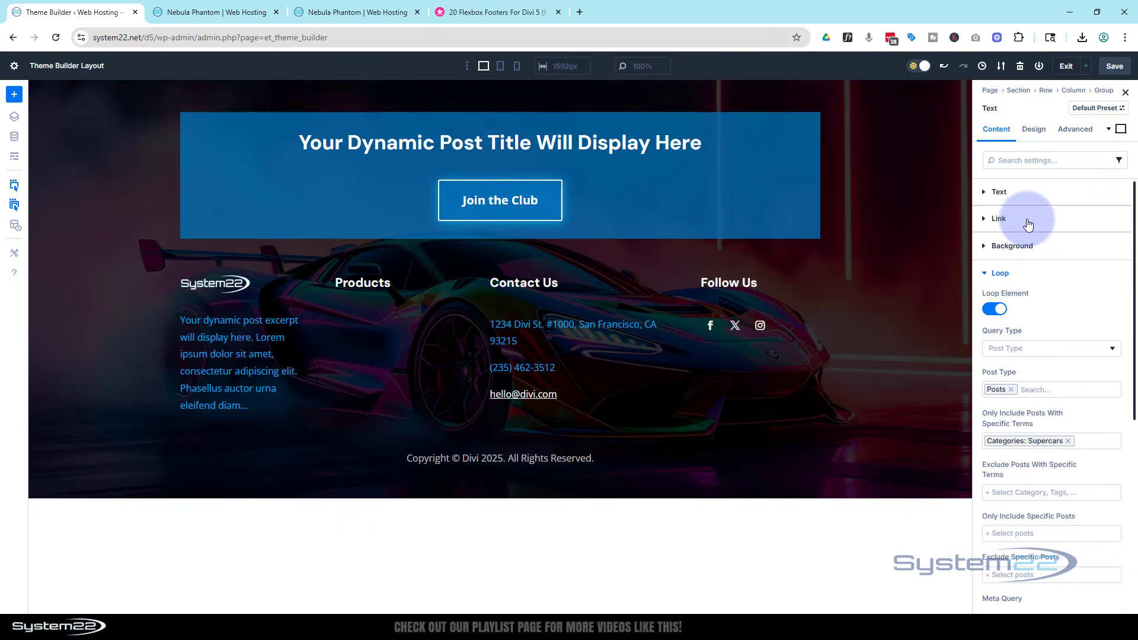
click(1020, 193)
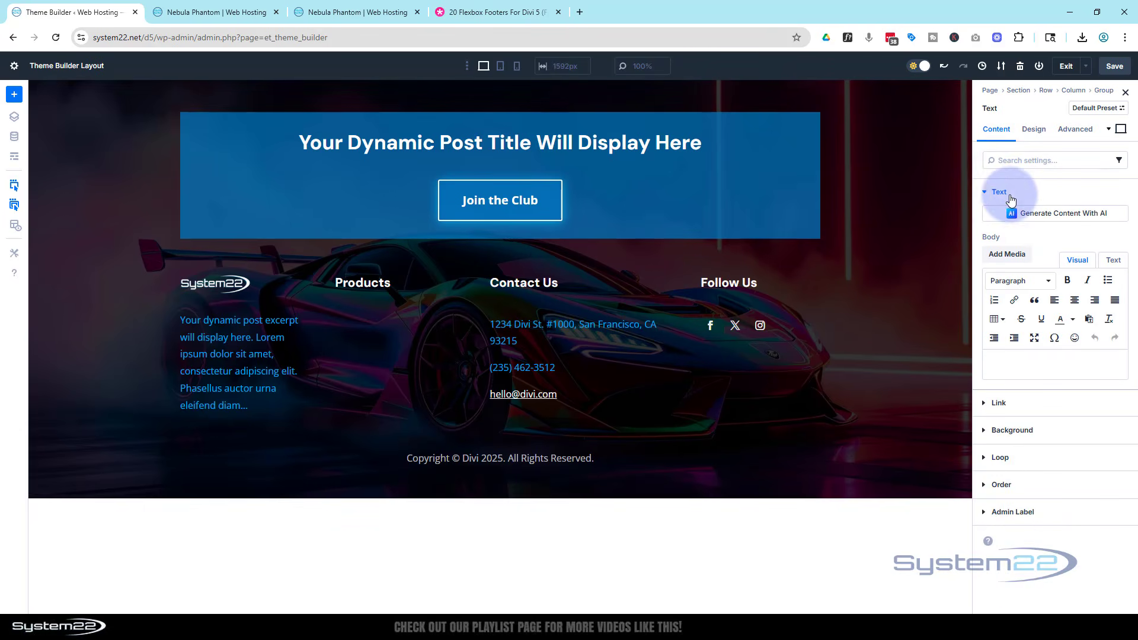
click(1109, 237)
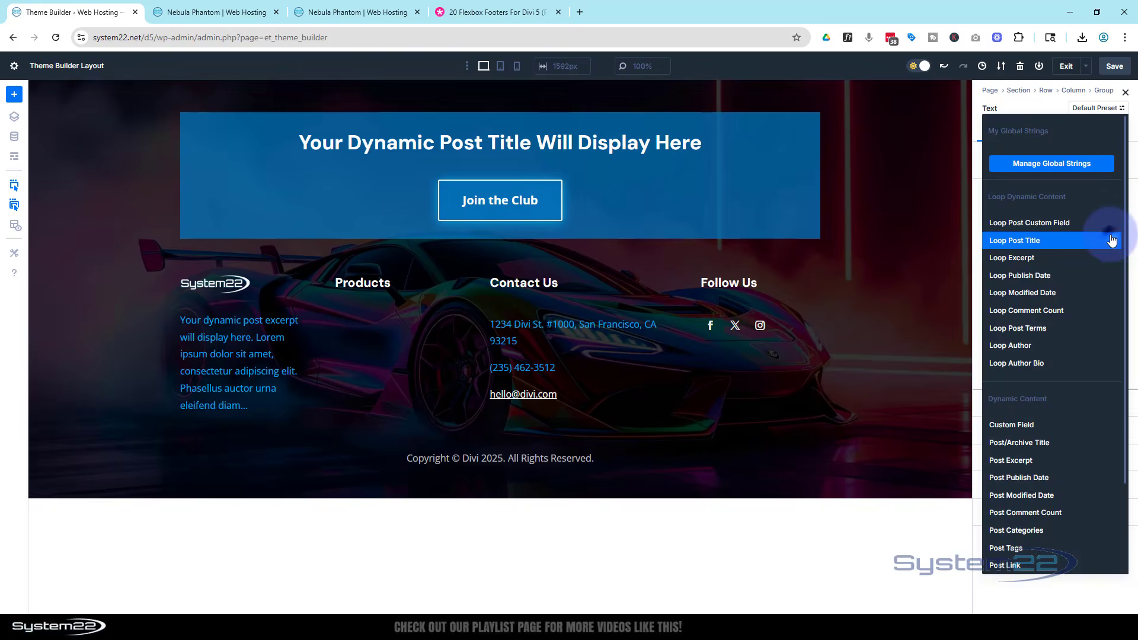
click(1044, 242)
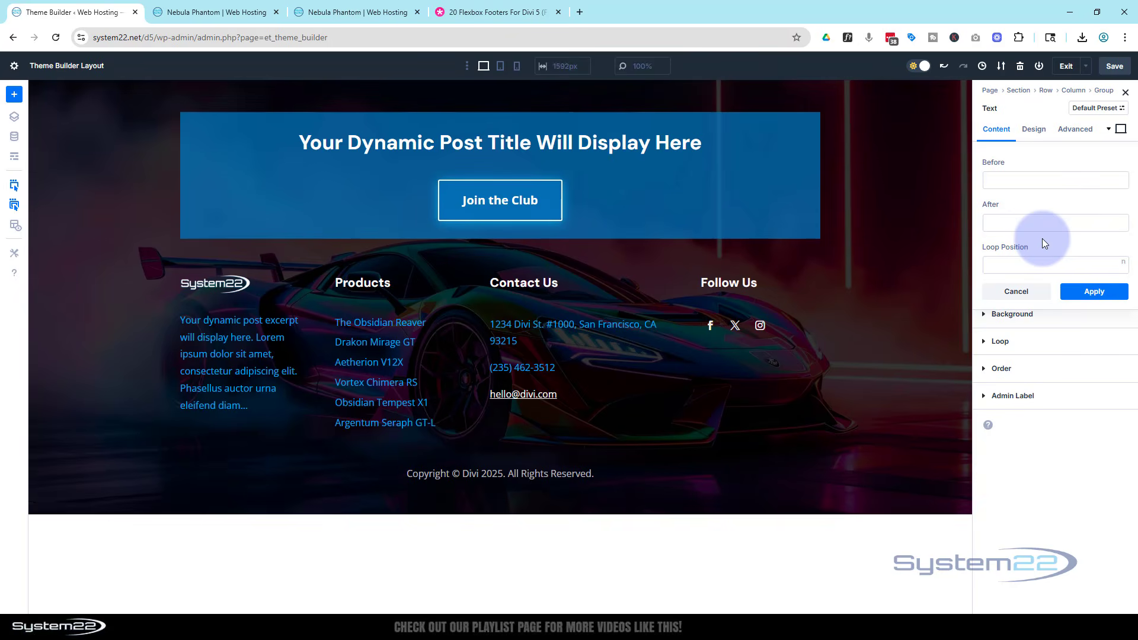
Style the looped post titles in uppercase with a Semi Bold font weight
click(1035, 132)
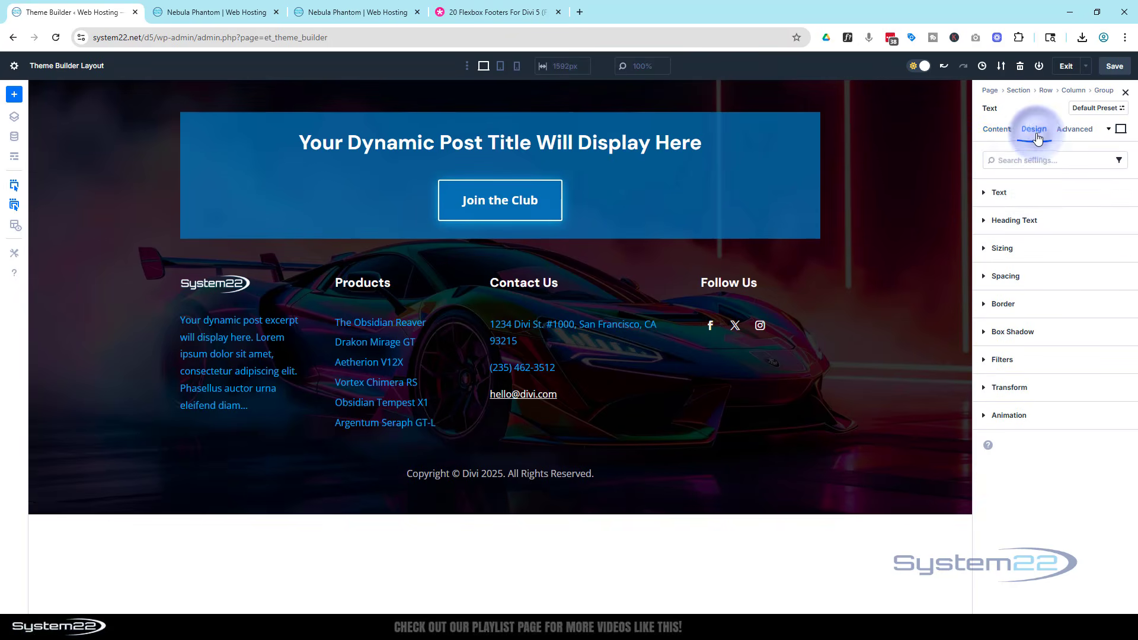
click(1034, 197)
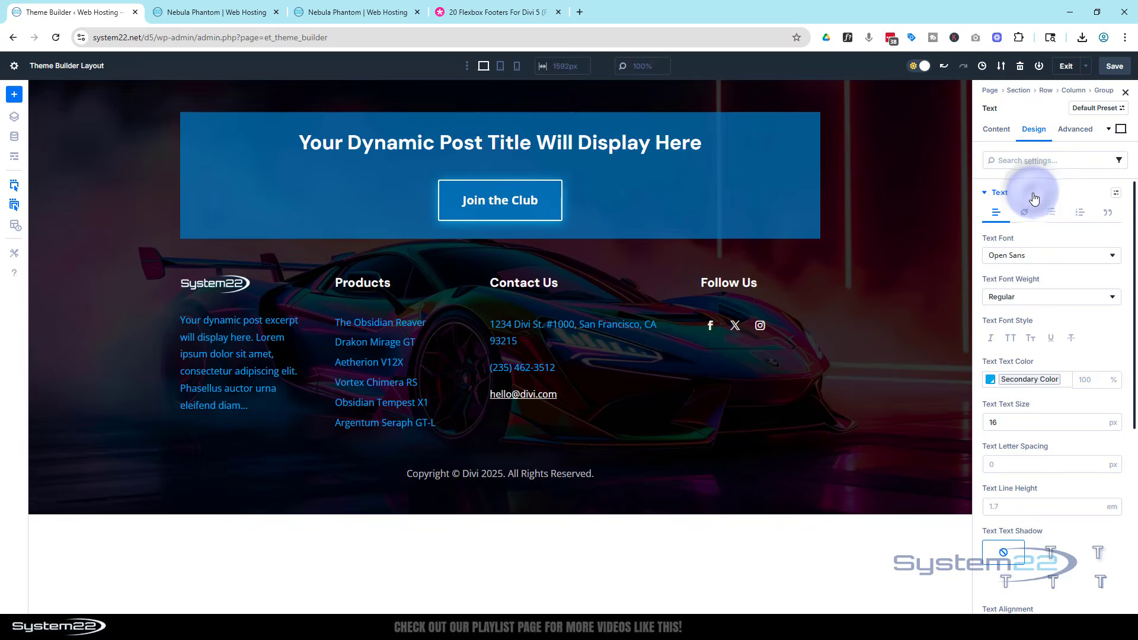
click(1011, 339)
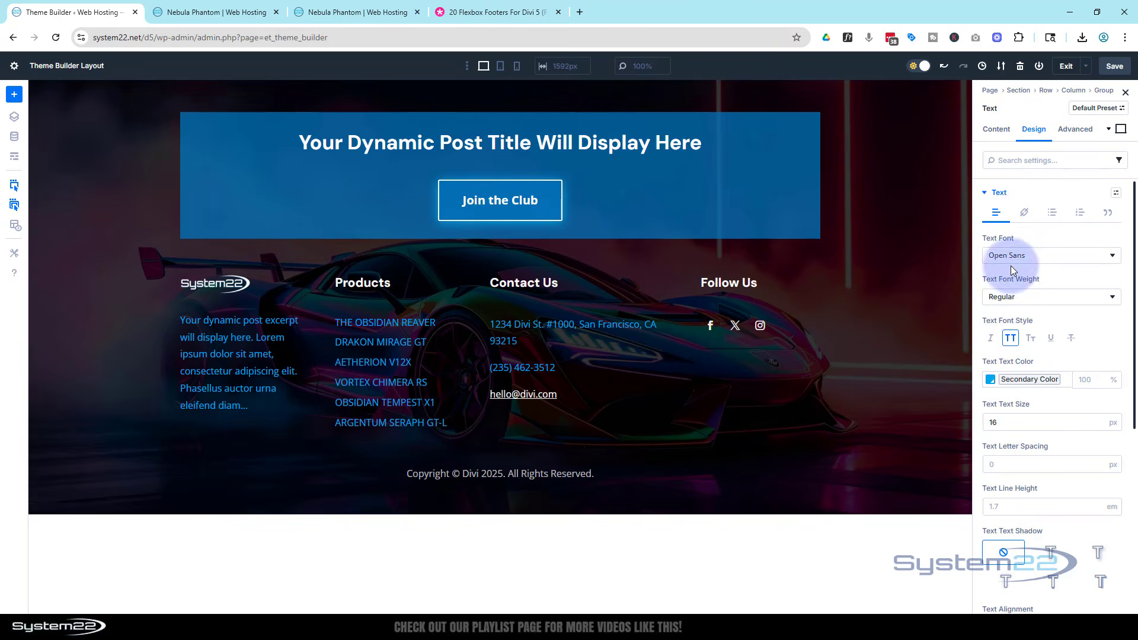
click(1021, 296)
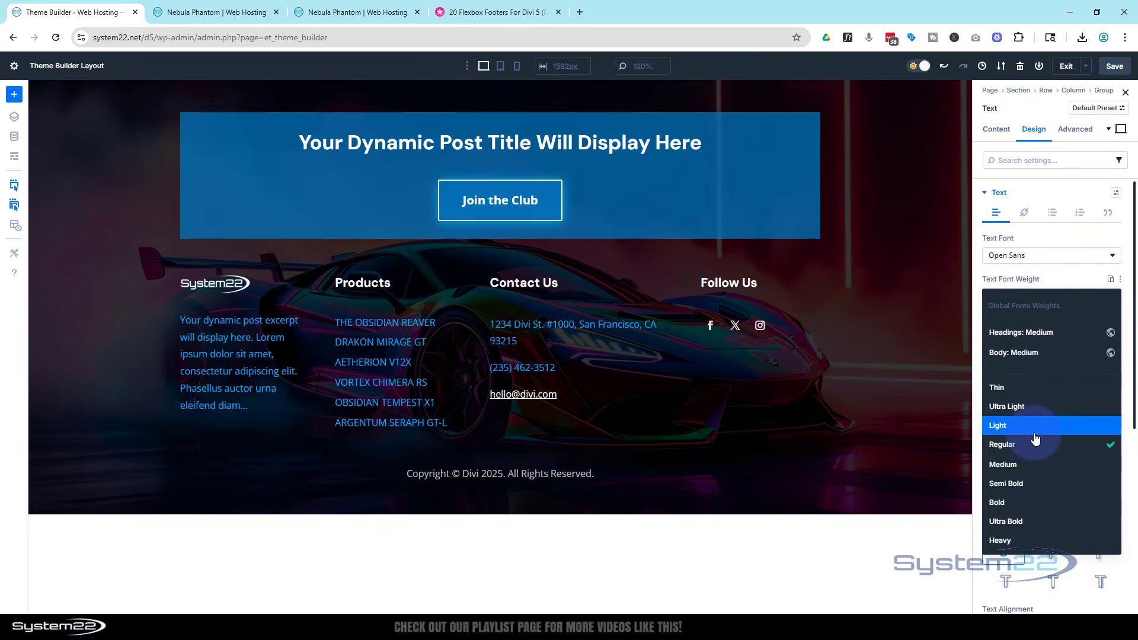
click(1027, 485)
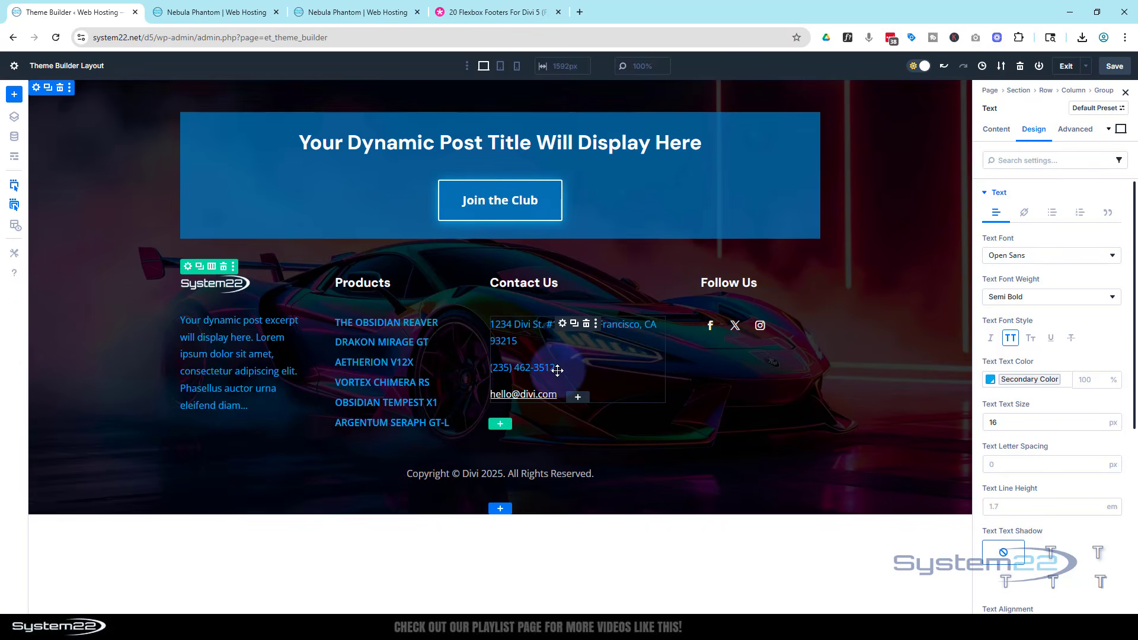
Add a second phone number line to the Contact Us text and replace the contact e-mail address below it
click(564, 325)
drag(1039, 391, 1000, 390)
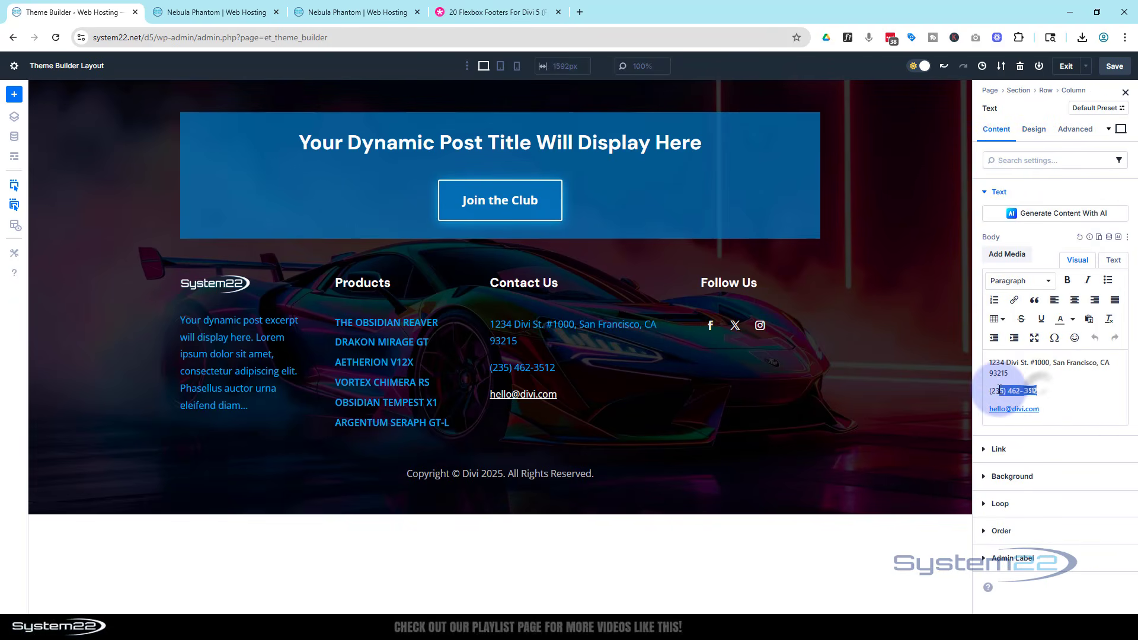
click(1046, 390)
key(Return)
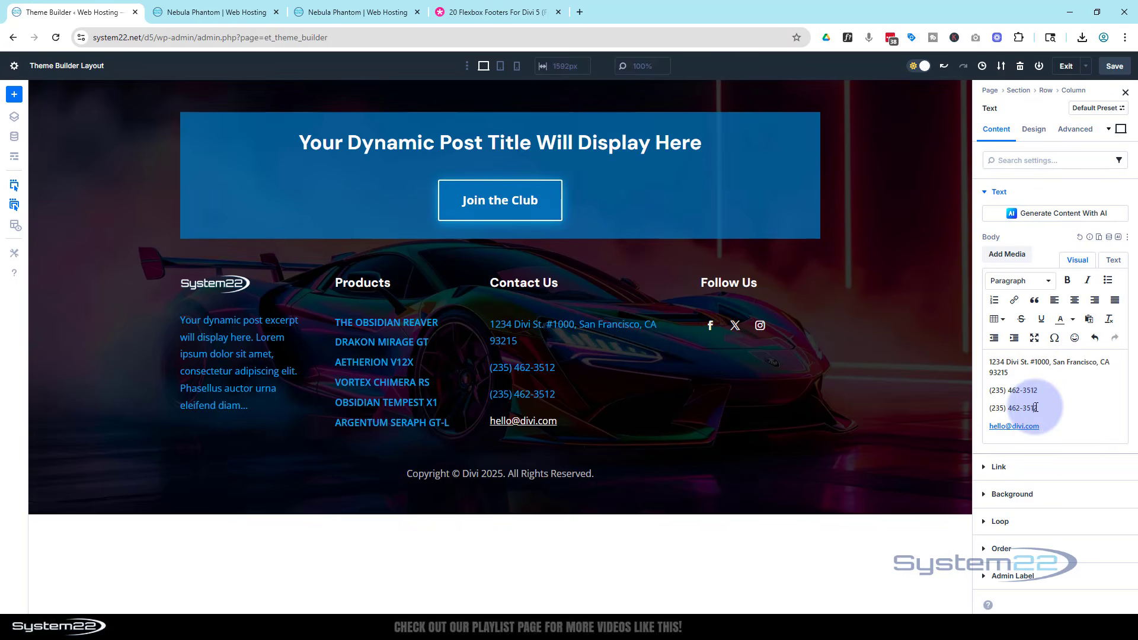
drag(1036, 407, 1037, 407)
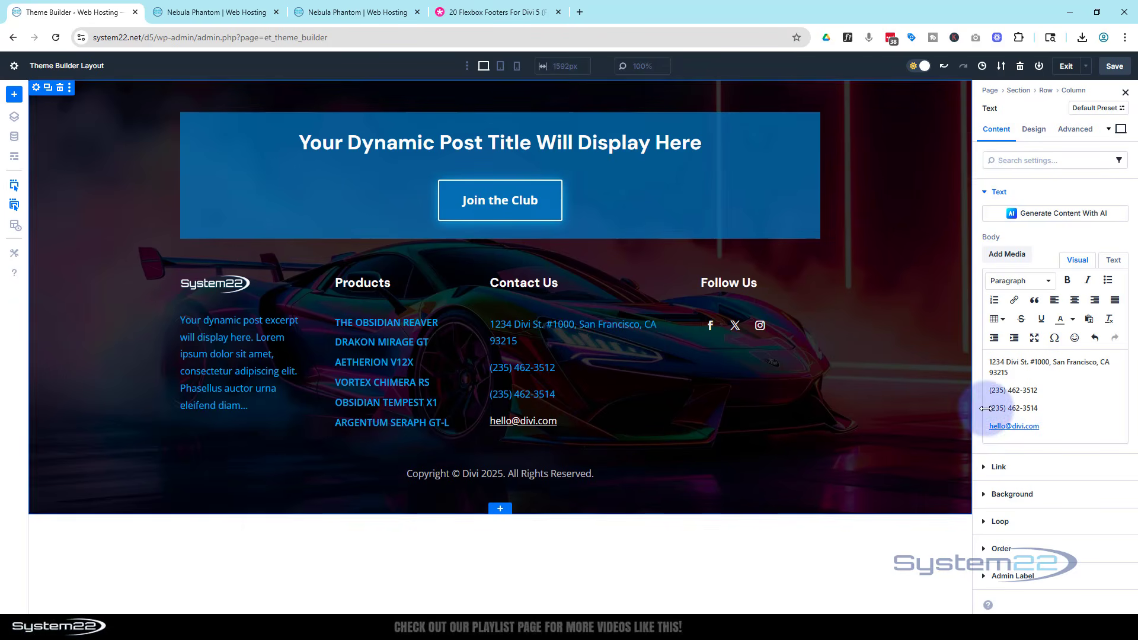
triple_click(1045, 428)
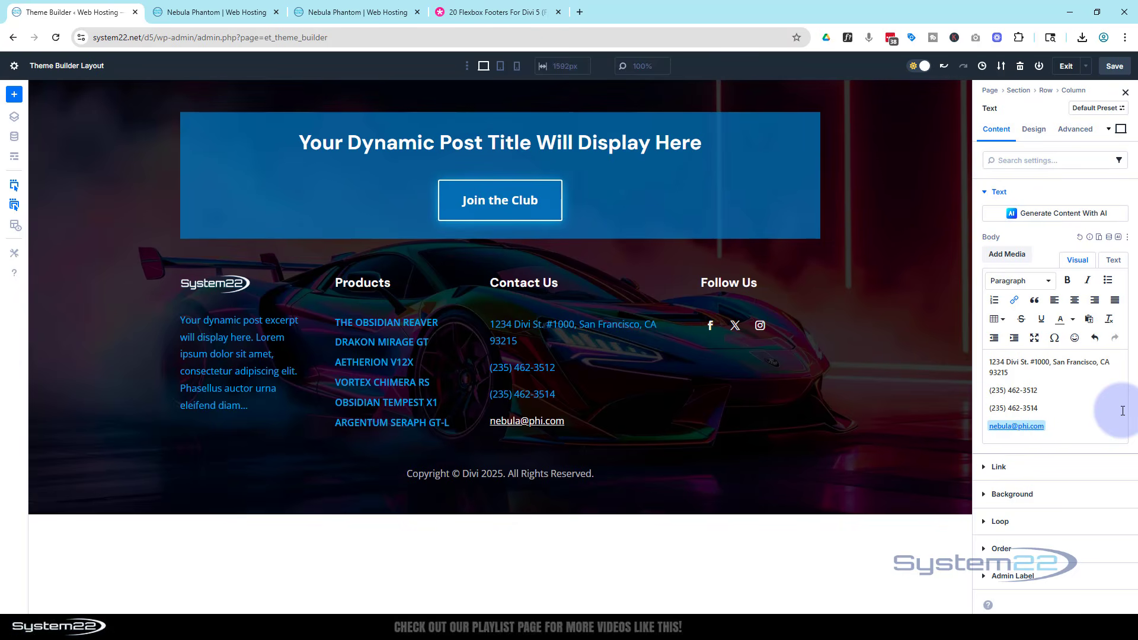
text(antom)
Check the link URL of the contact e-mail text and accept the link settings
drag(1069, 426, 992, 427)
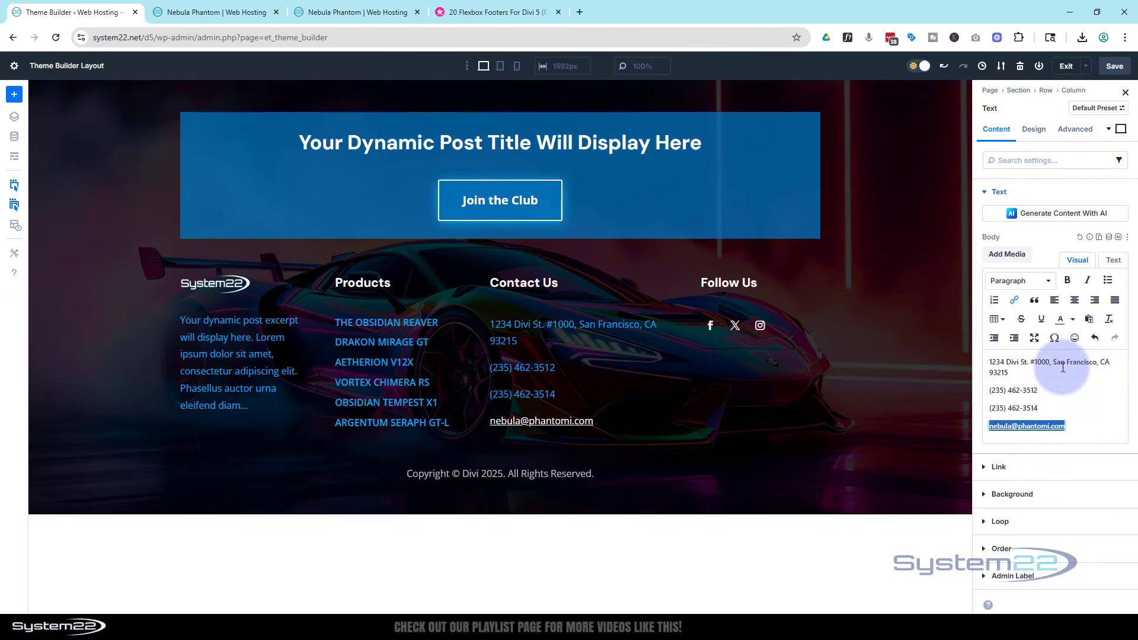
click(1014, 301)
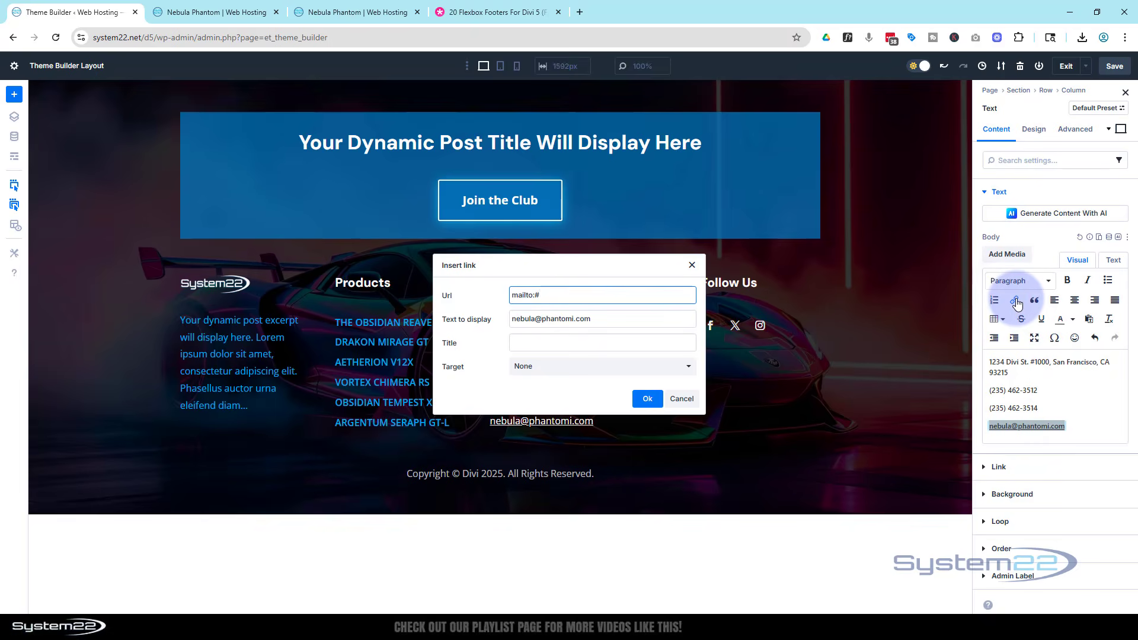
click(543, 302)
double_click(537, 295)
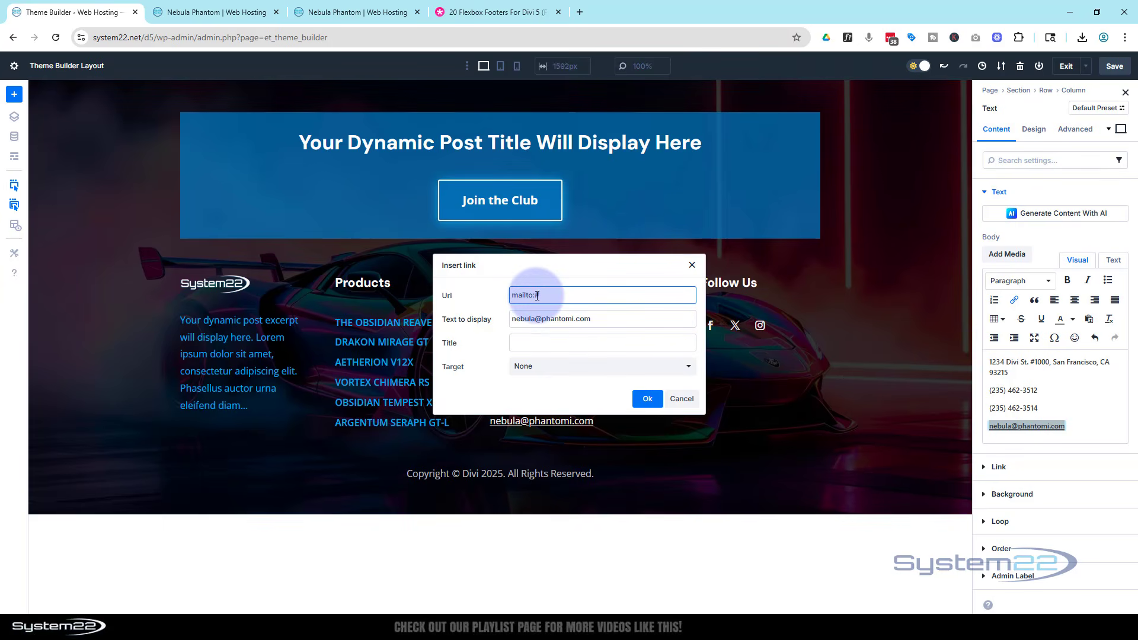
click(648, 399)
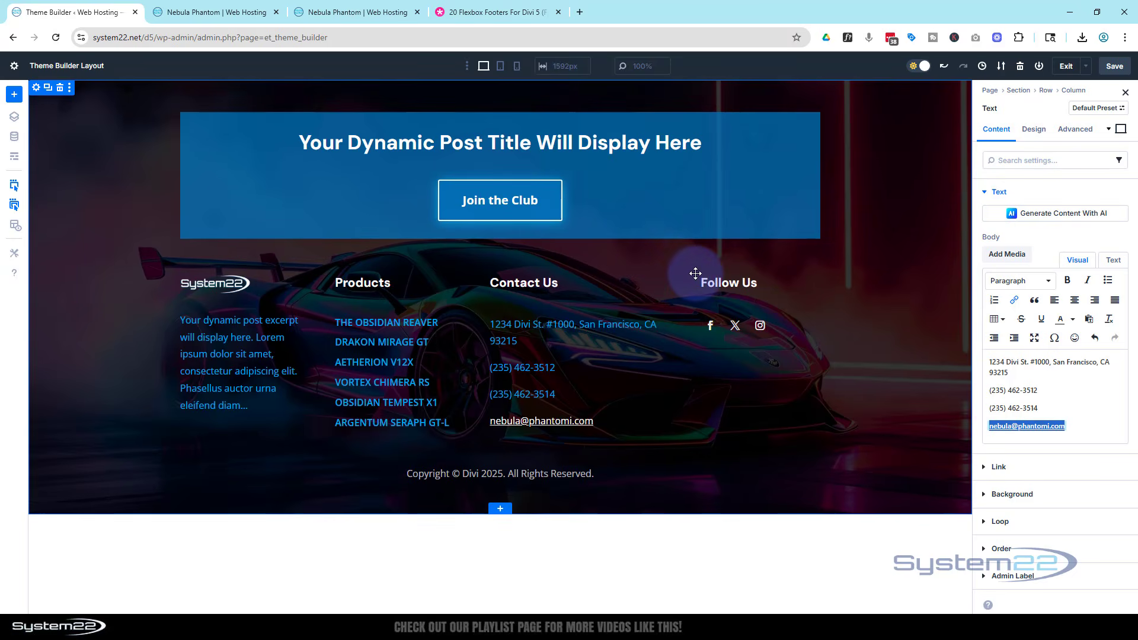
Duplicate the Instagram entry twice in the Social Media Follow module under Follow Us
click(745, 327)
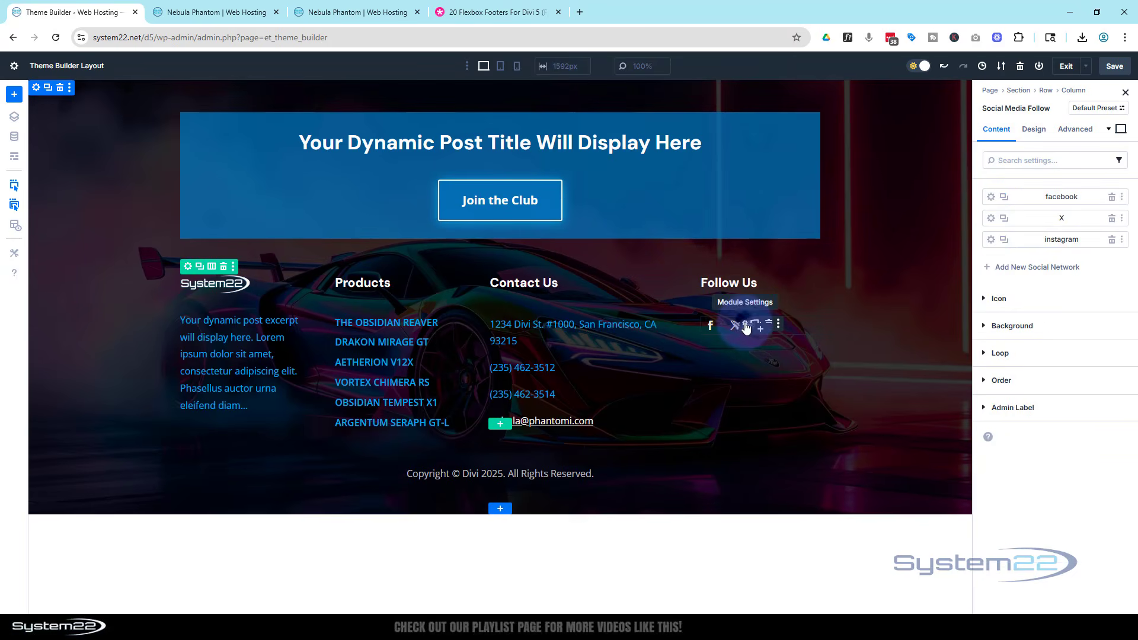
click(1005, 240)
click(1005, 240)
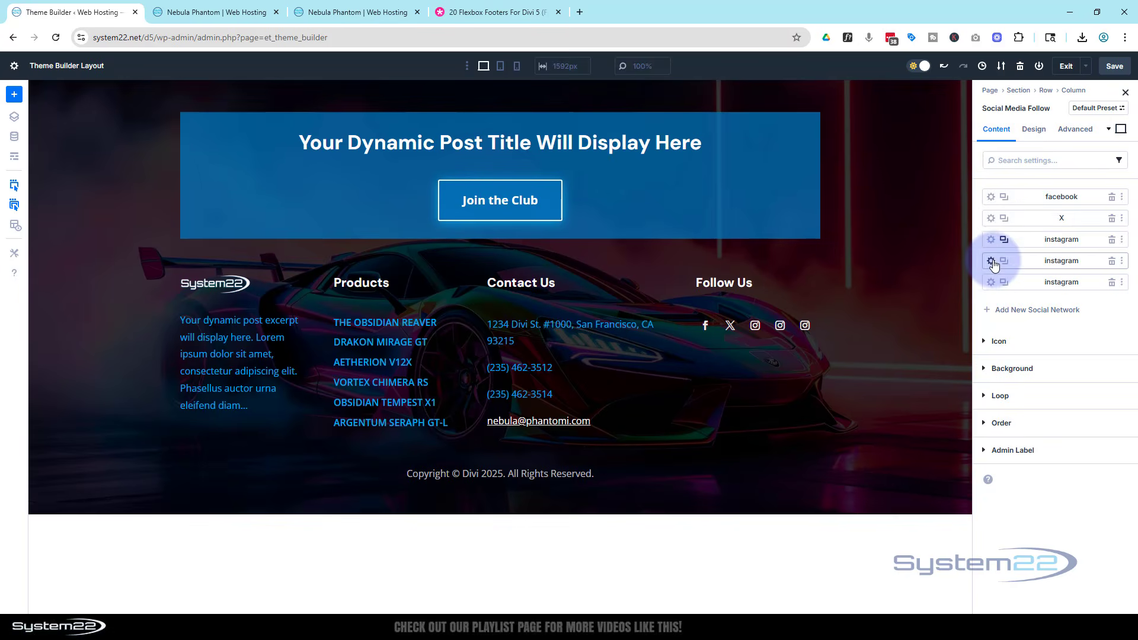
Change the fourth social entry's network from Instagram to LinkedIn
click(992, 261)
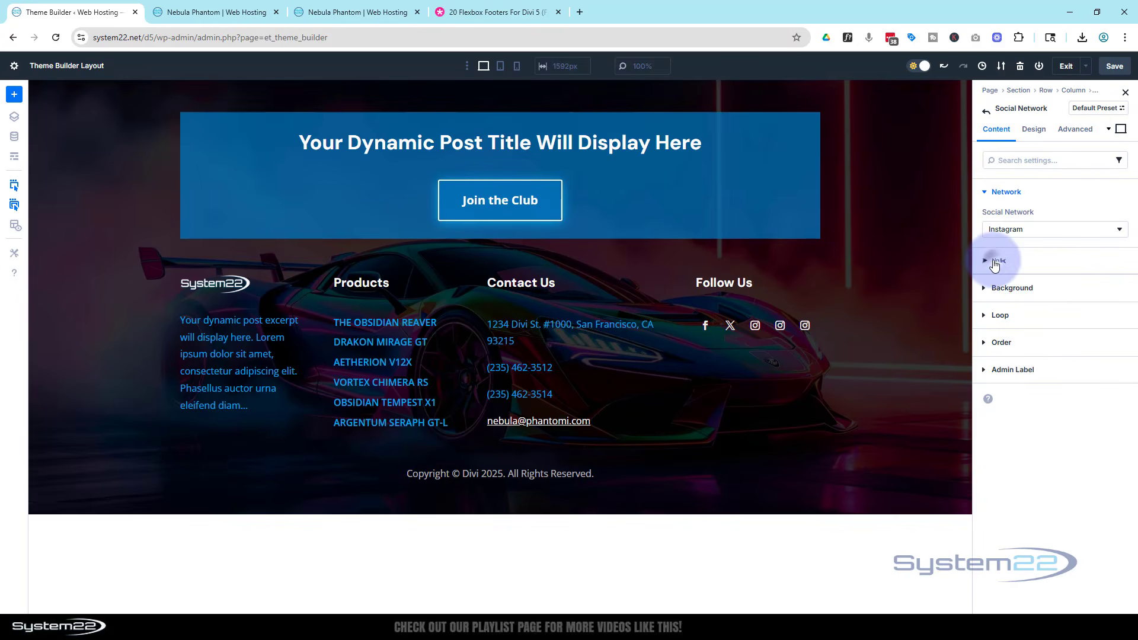
click(1026, 233)
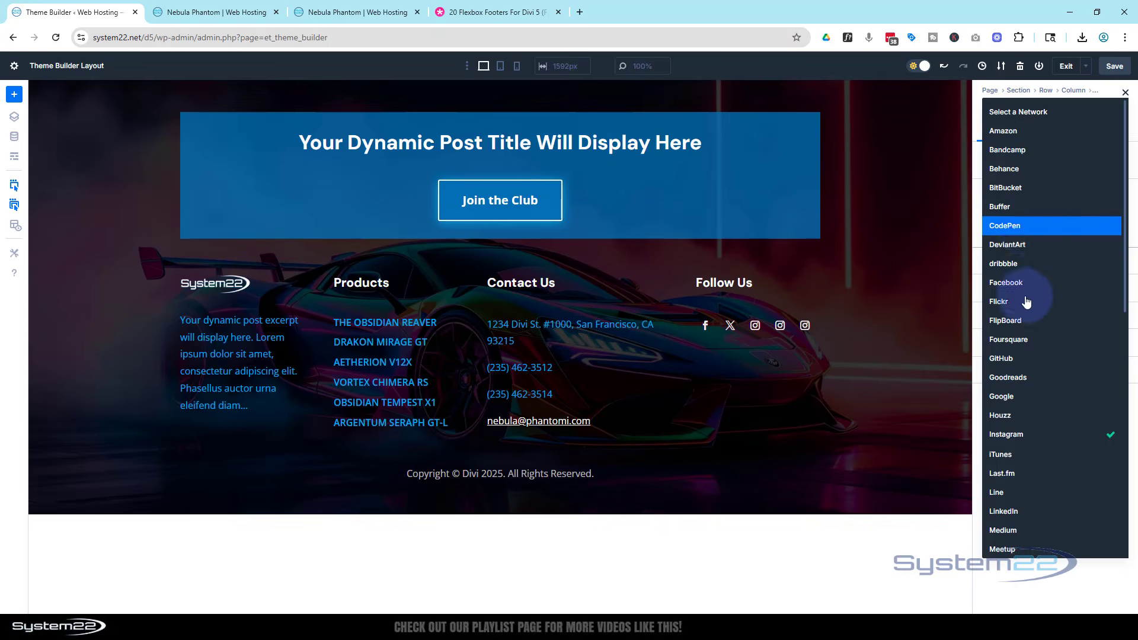
click(1003, 511)
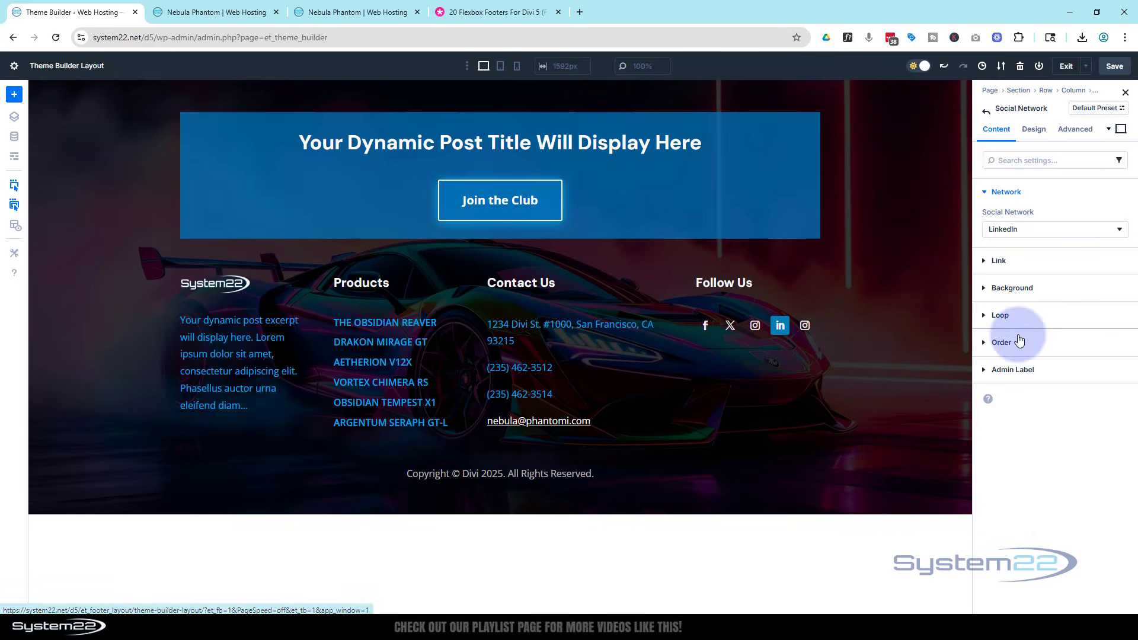
Remove the LinkedIn icon's background color and open its account link URL for editing
click(1034, 289)
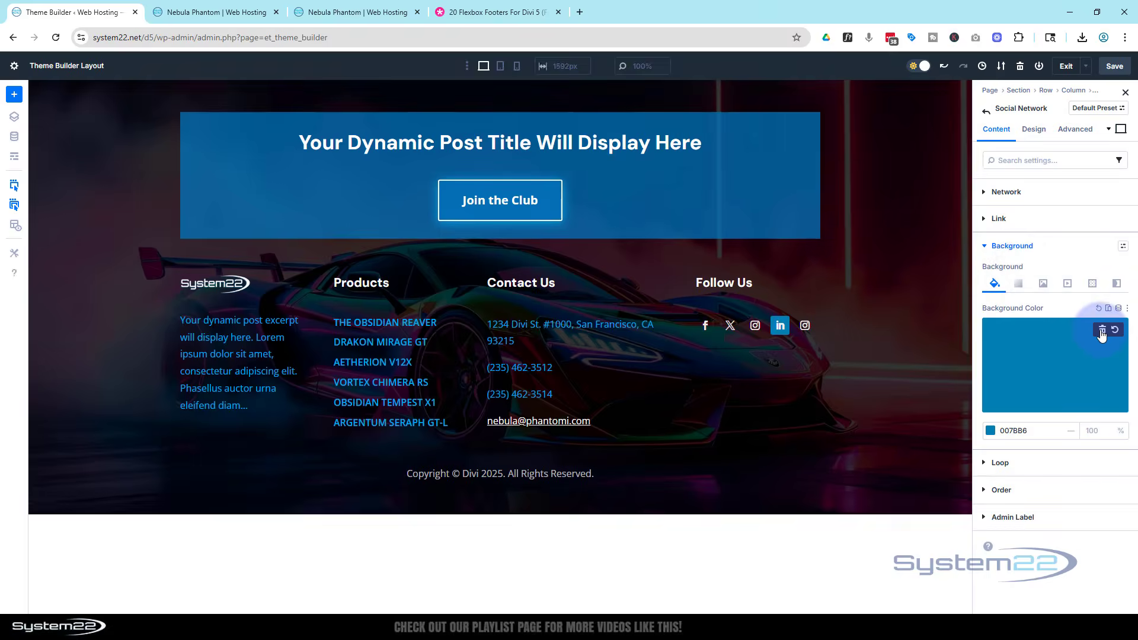
click(1102, 331)
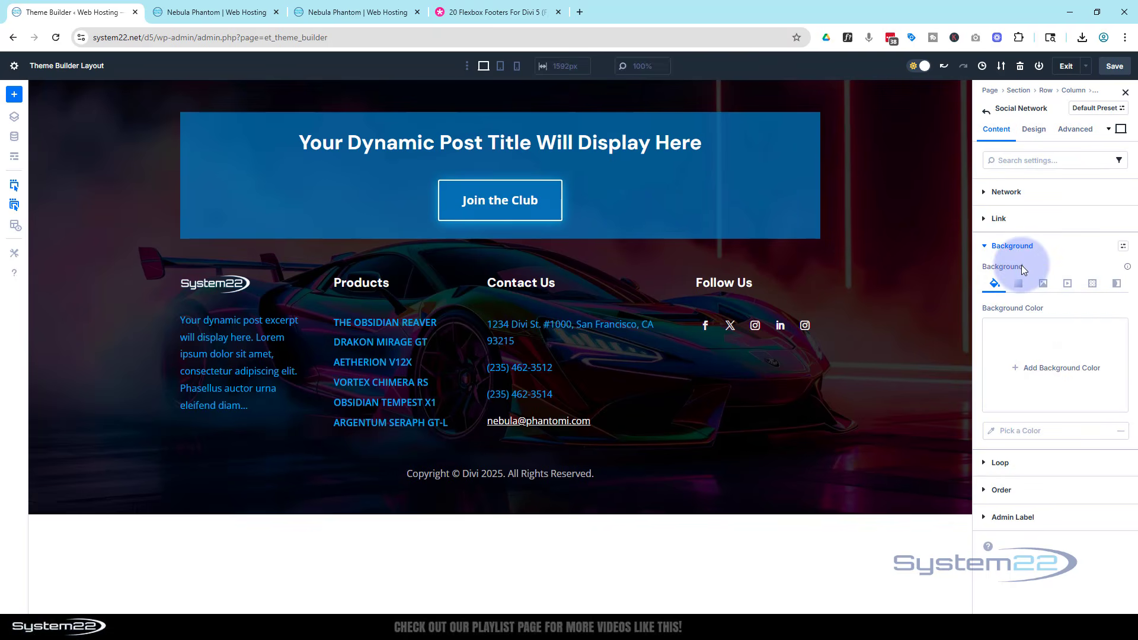
click(999, 219)
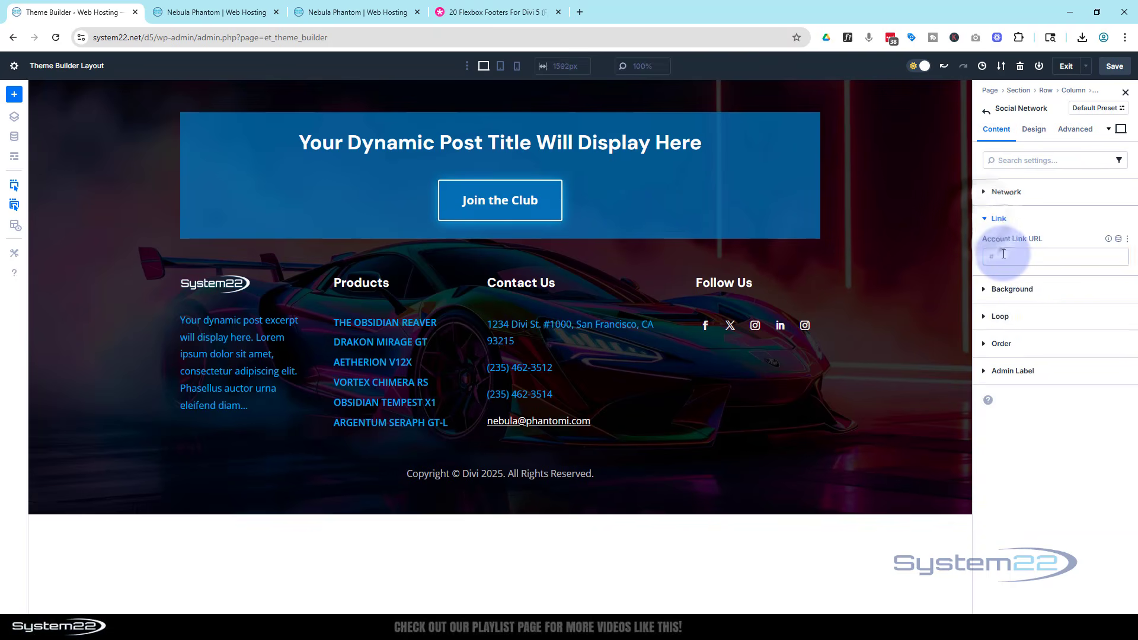
click(1004, 253)
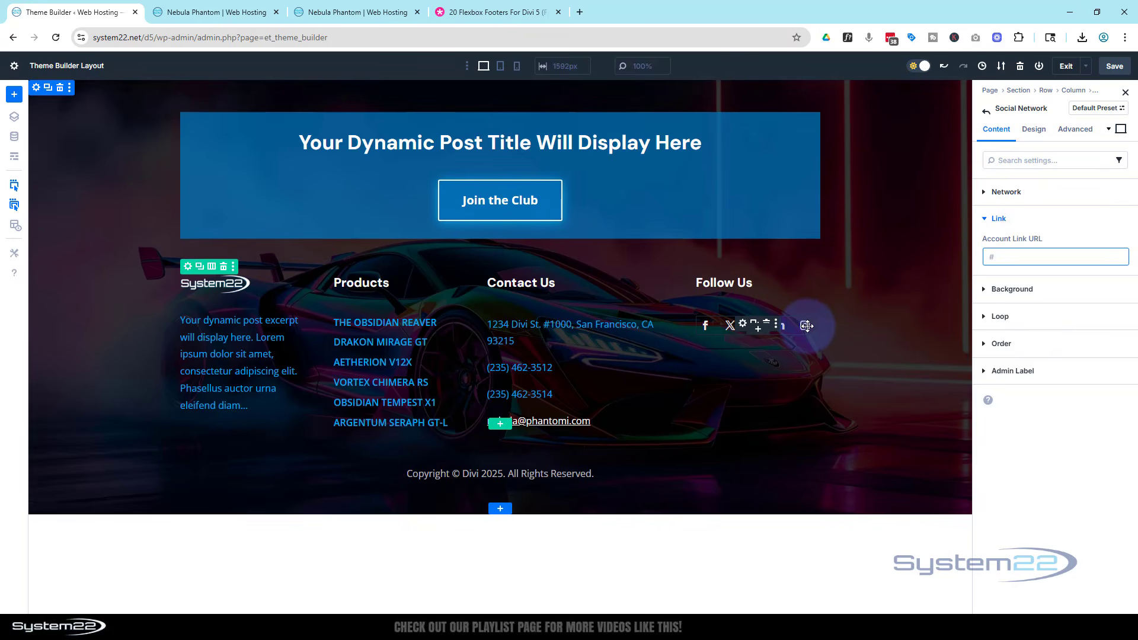
Change the last Instagram entry's network to Pinterest
click(807, 326)
click(993, 285)
click(993, 287)
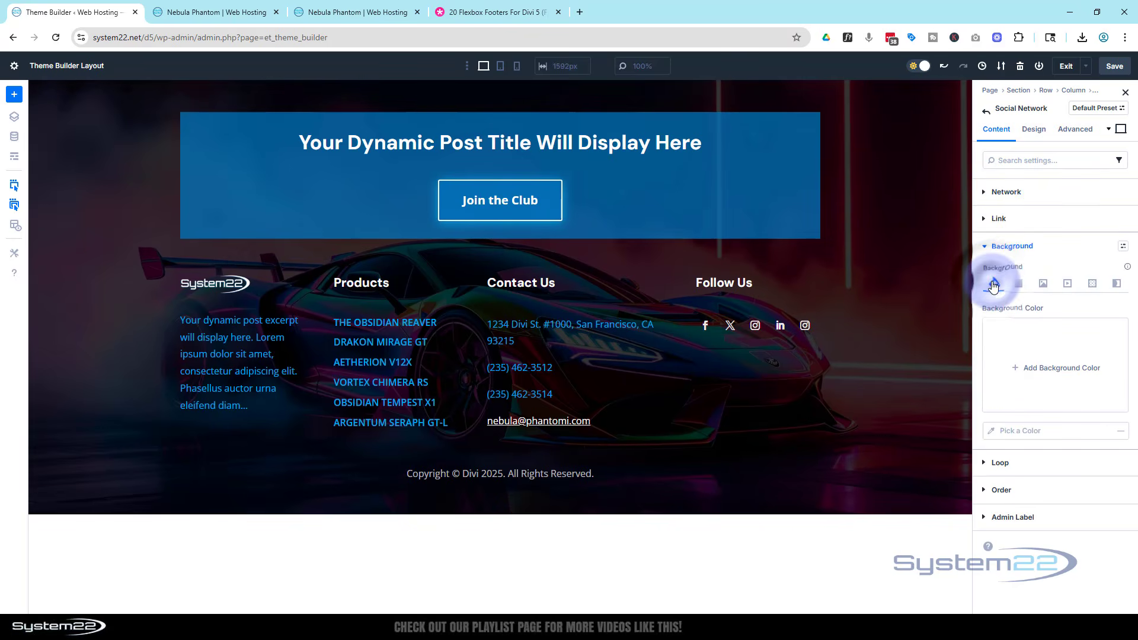
click(986, 191)
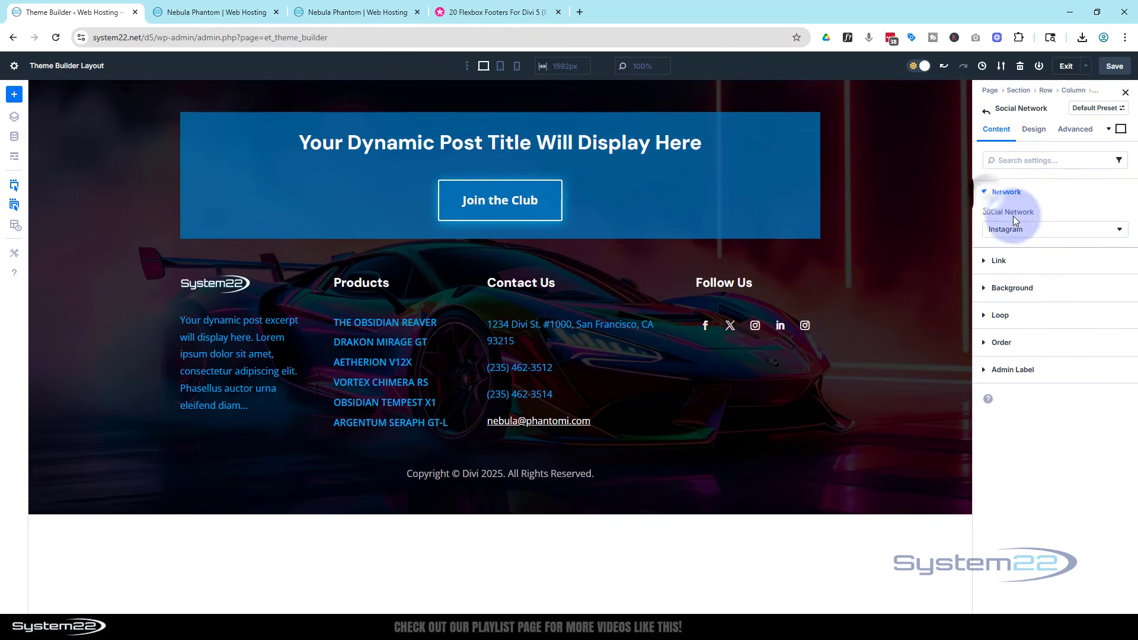
click(1039, 228)
scroll(1068, 331, down, 2)
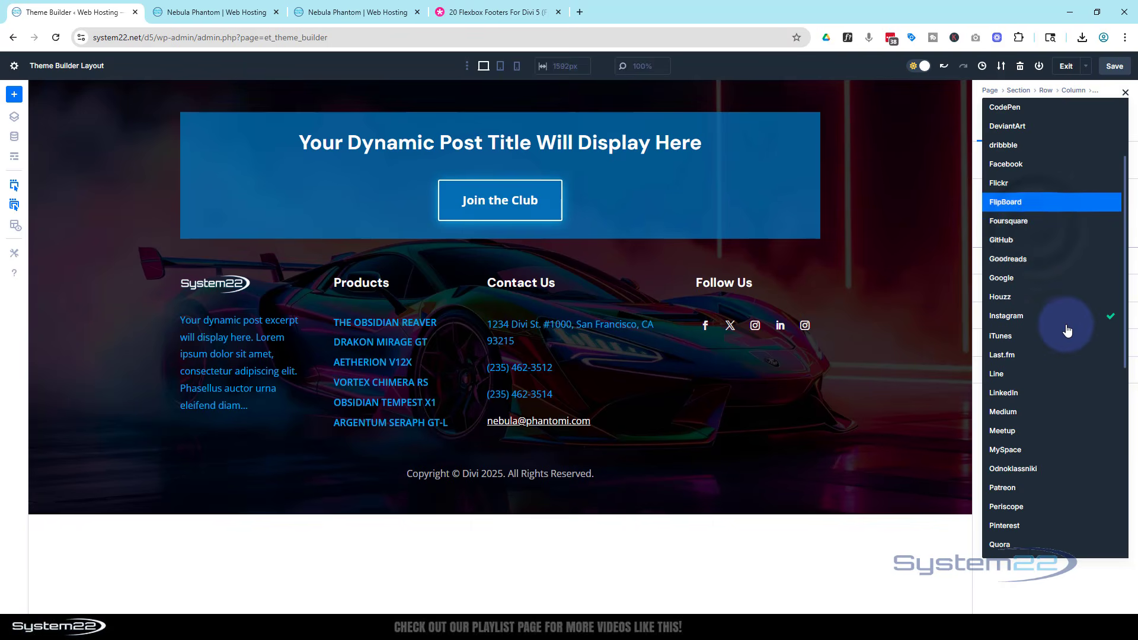
click(1069, 528)
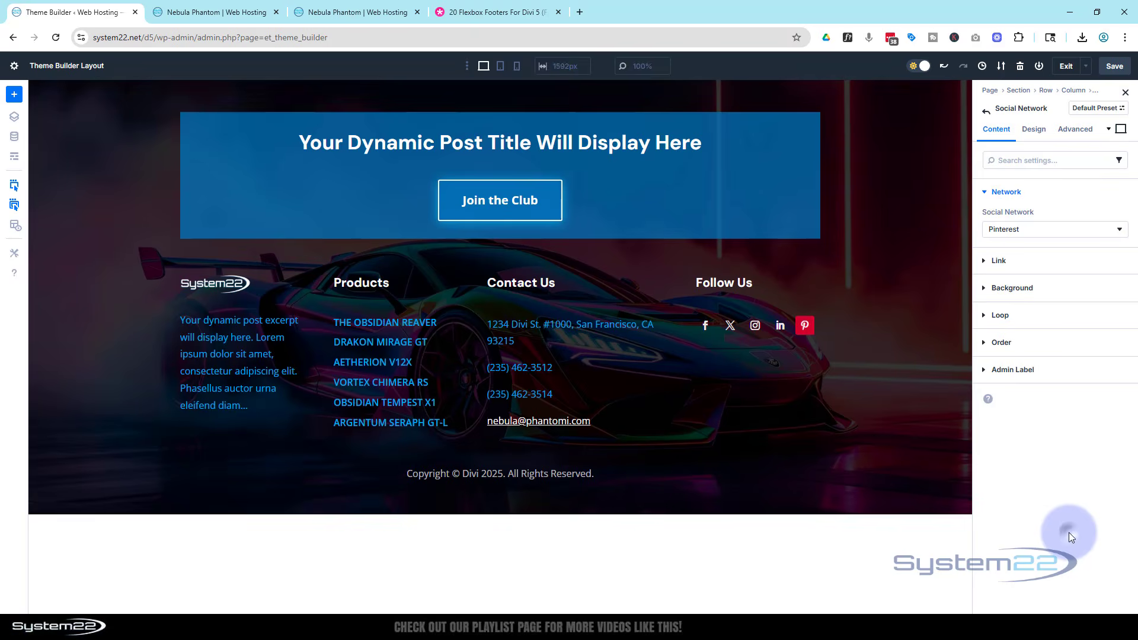
Remove the Pinterest icon's background color
click(1010, 289)
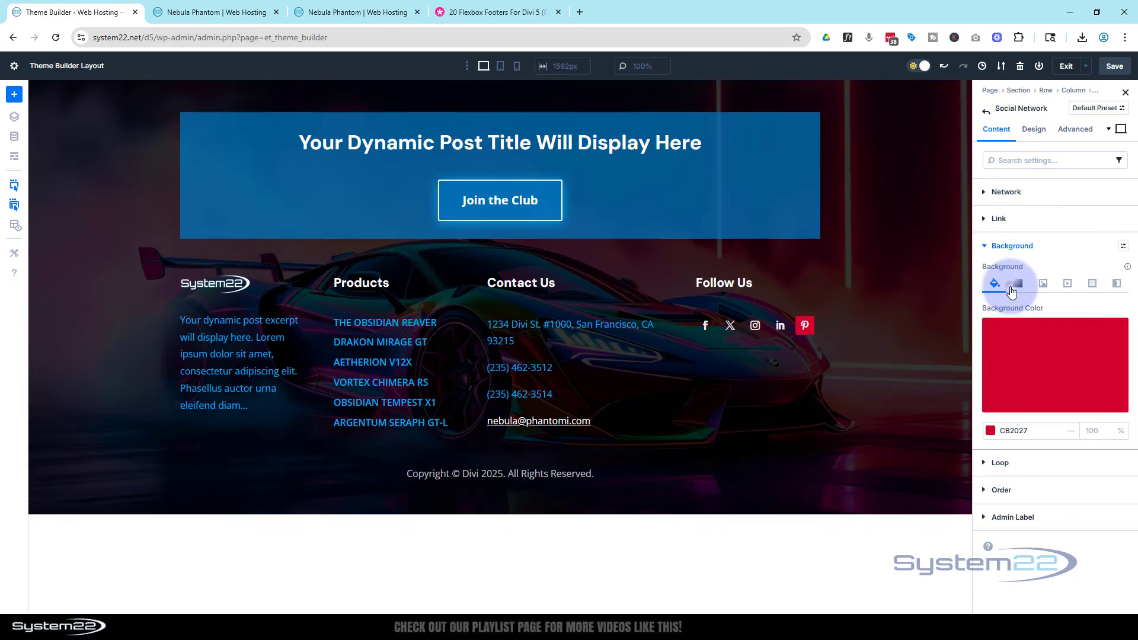
click(1109, 335)
click(1103, 331)
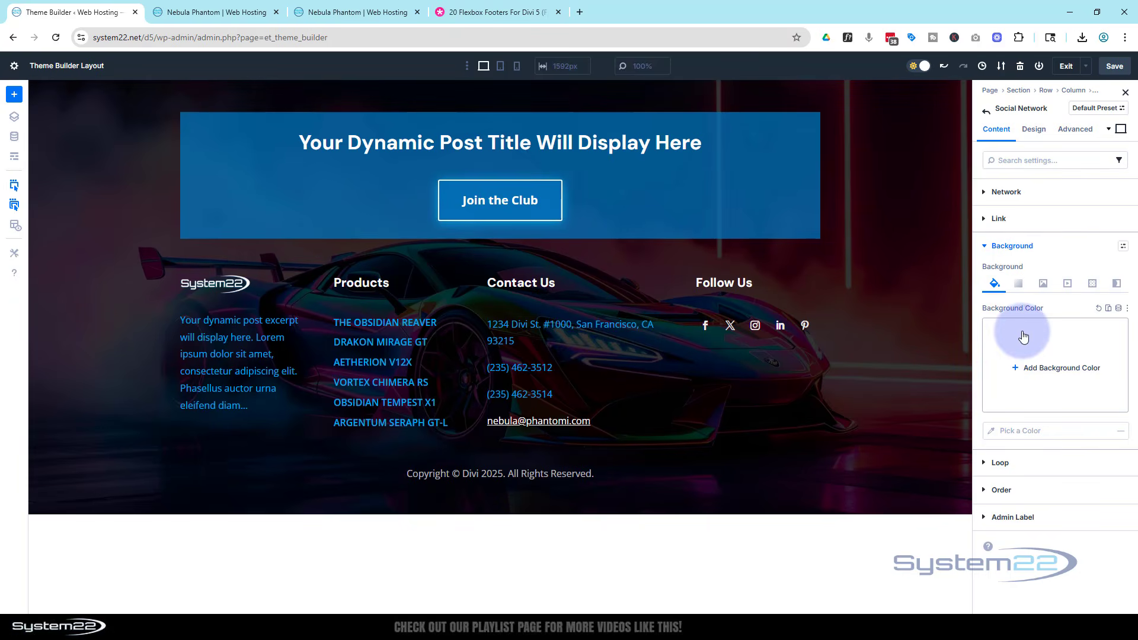
Set the icon color of the whole Social Media Follow module to the global Secondary Color
click(986, 111)
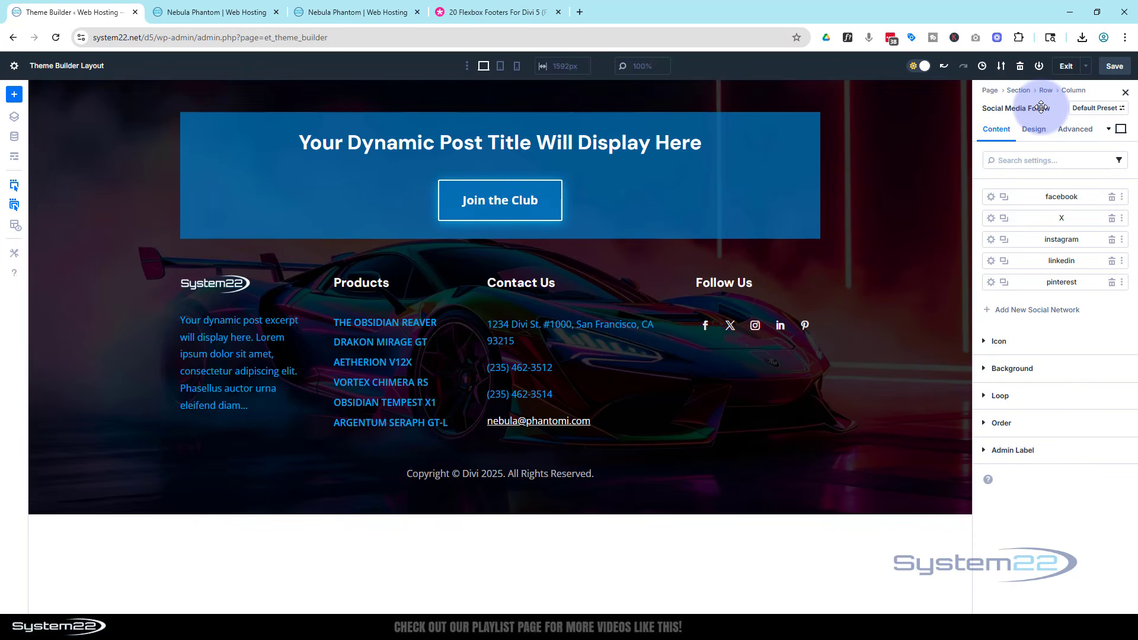
click(1034, 129)
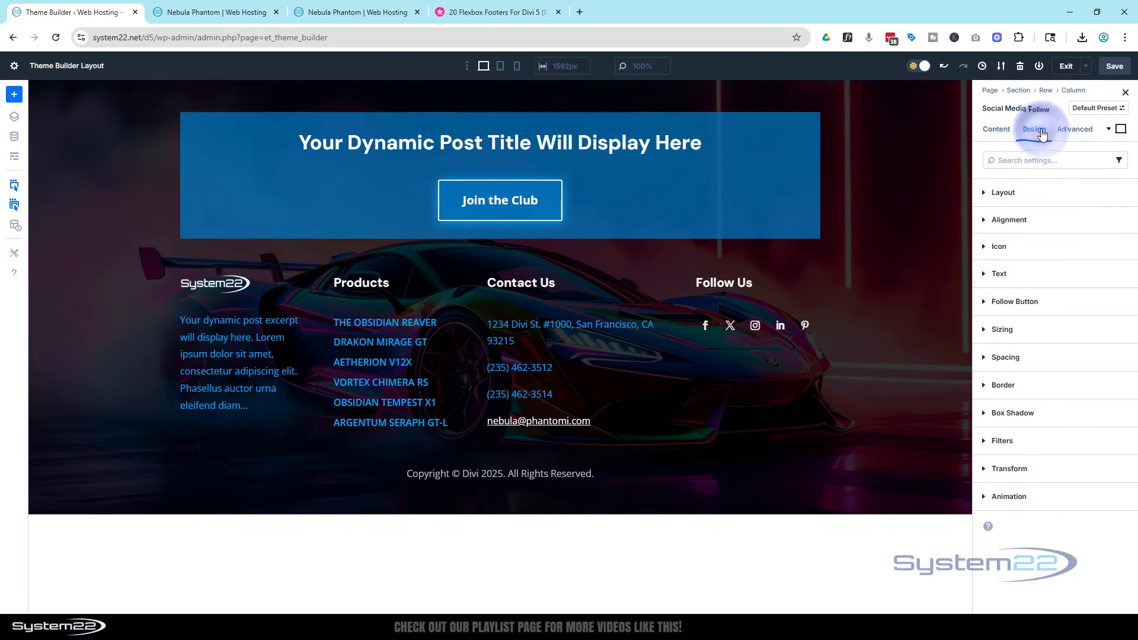
click(1034, 244)
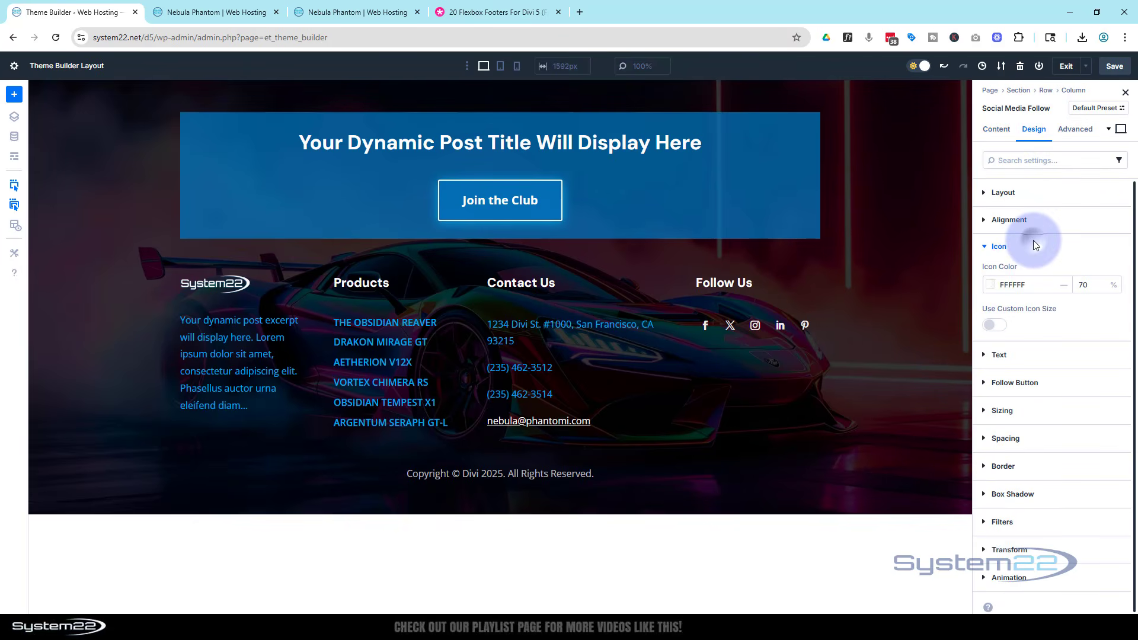
click(990, 291)
click(852, 542)
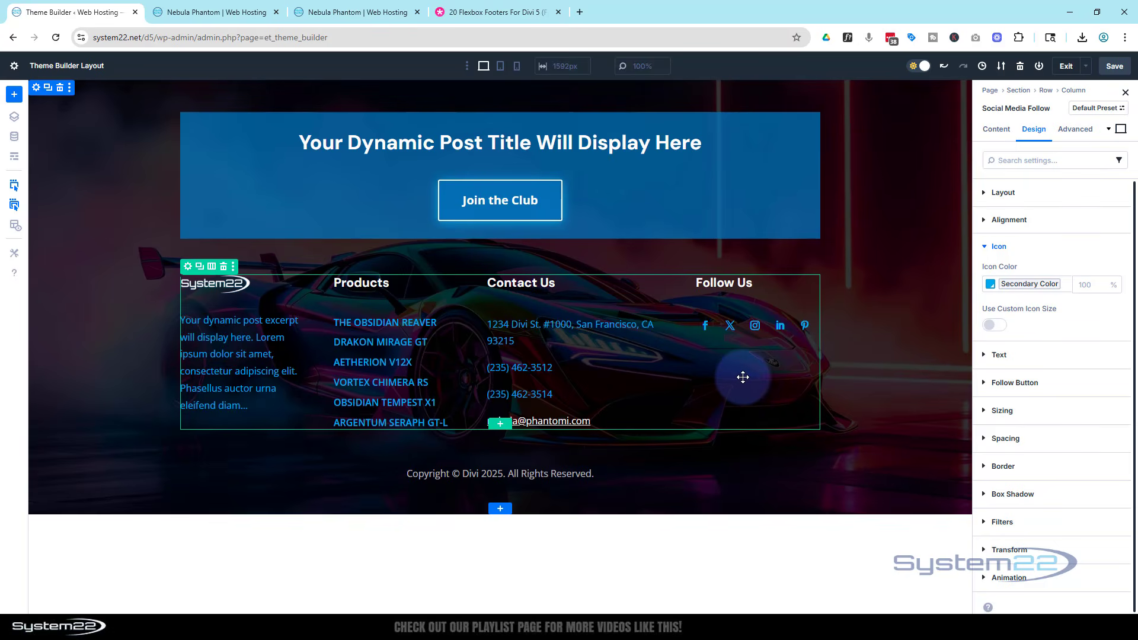
Add an Image module below the social icons and fill it with the dynamic Featured Image
click(759, 329)
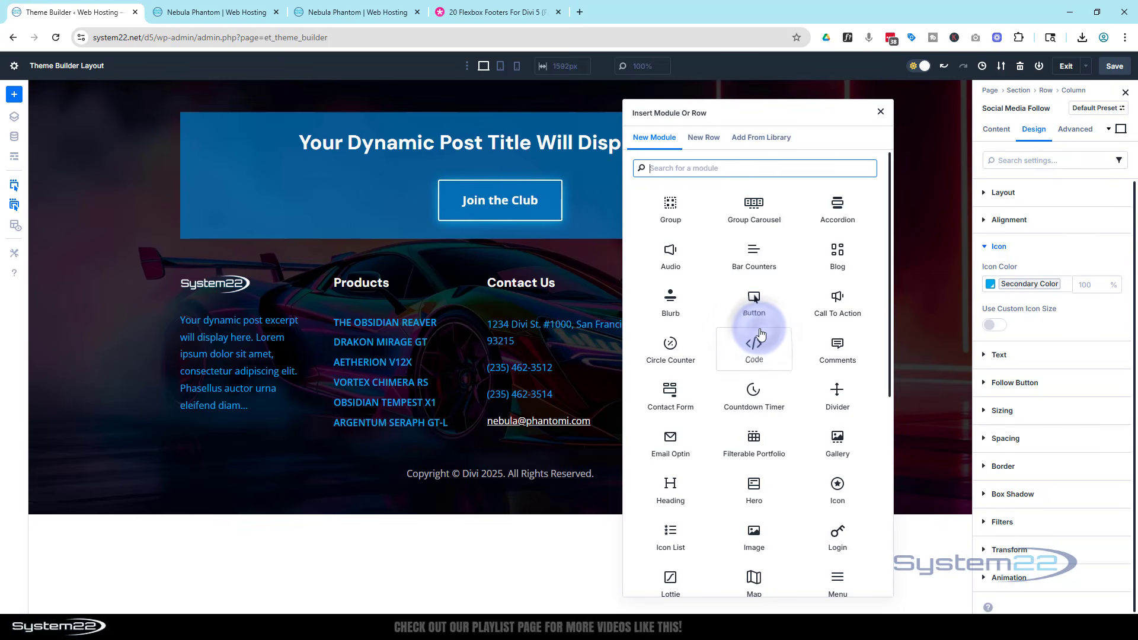
scroll(766, 329, down, 5)
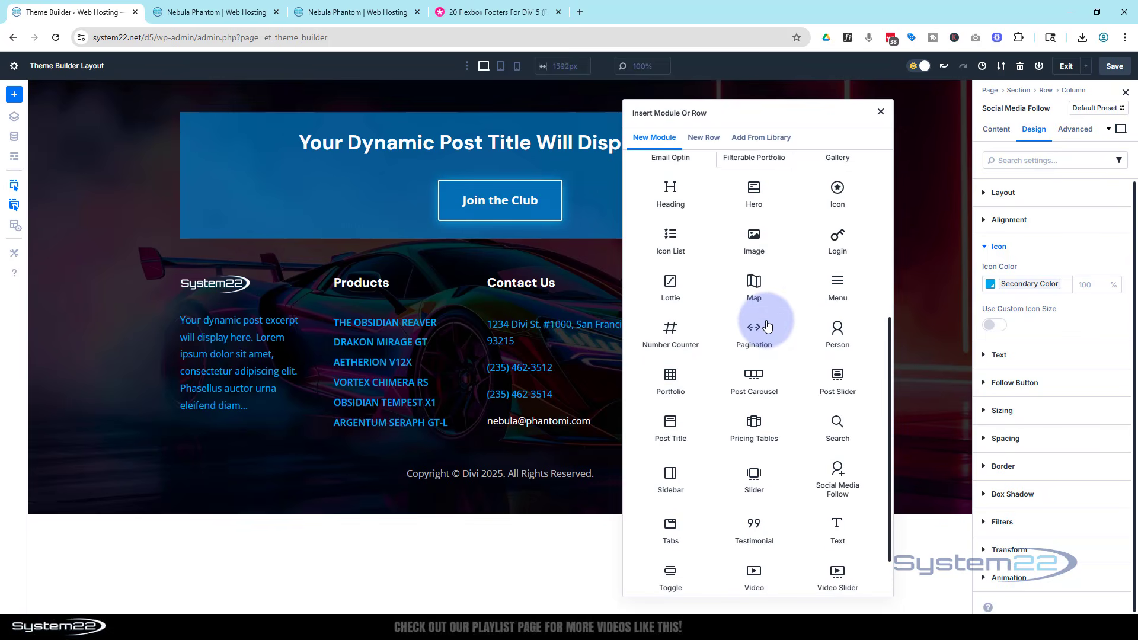
click(764, 236)
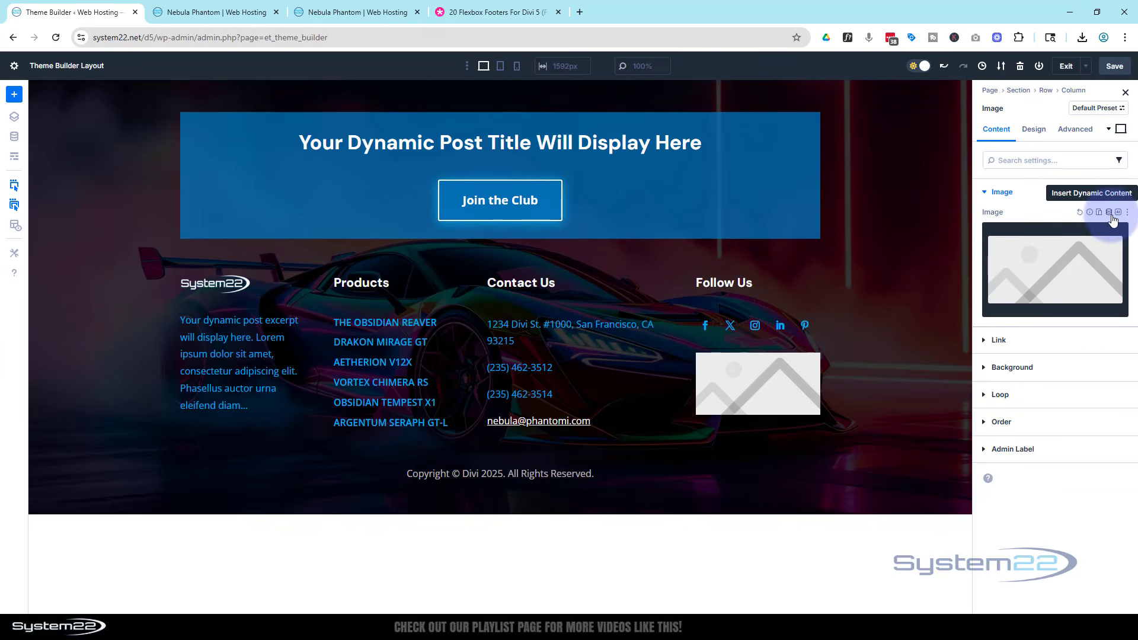
click(1111, 215)
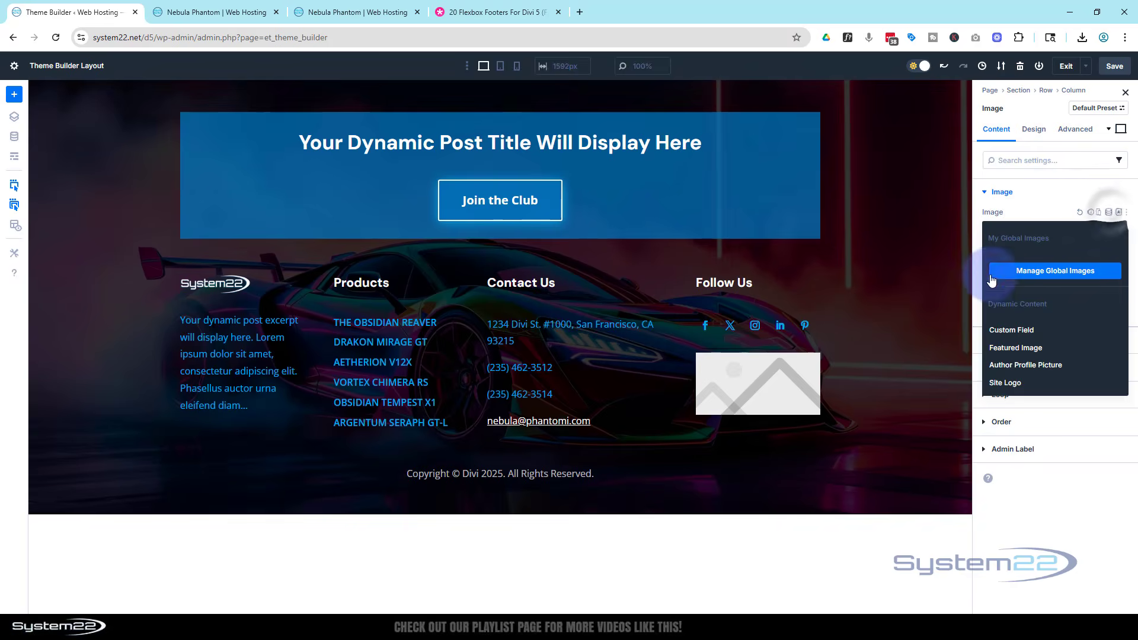
click(1004, 346)
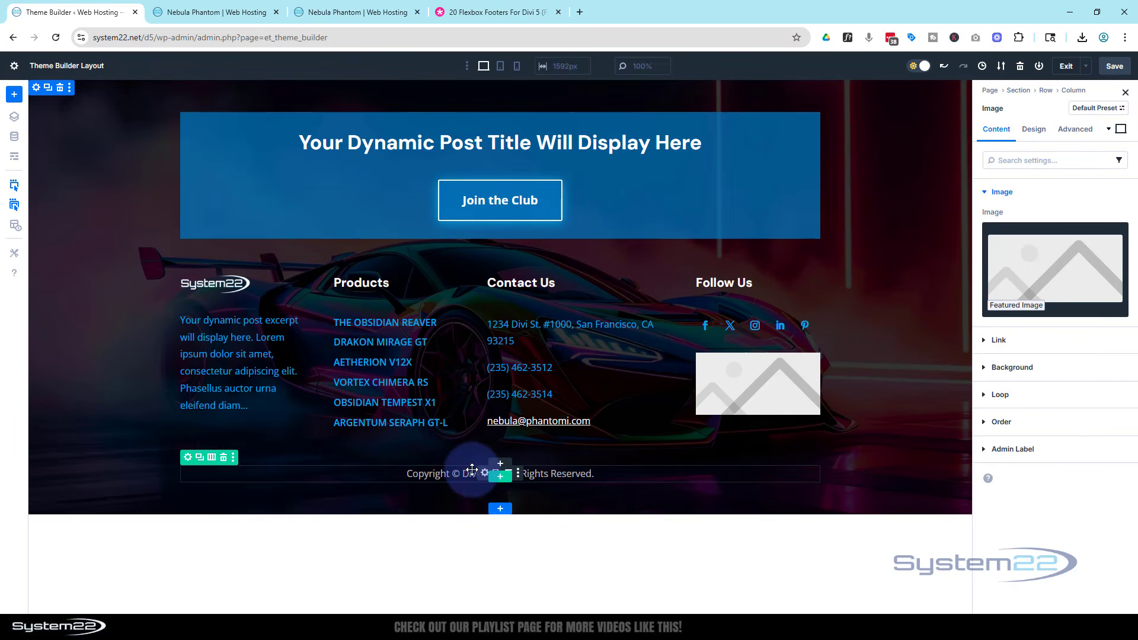
Reset the copyright text module's body and insert the dynamic Current Date in its place
click(472, 470)
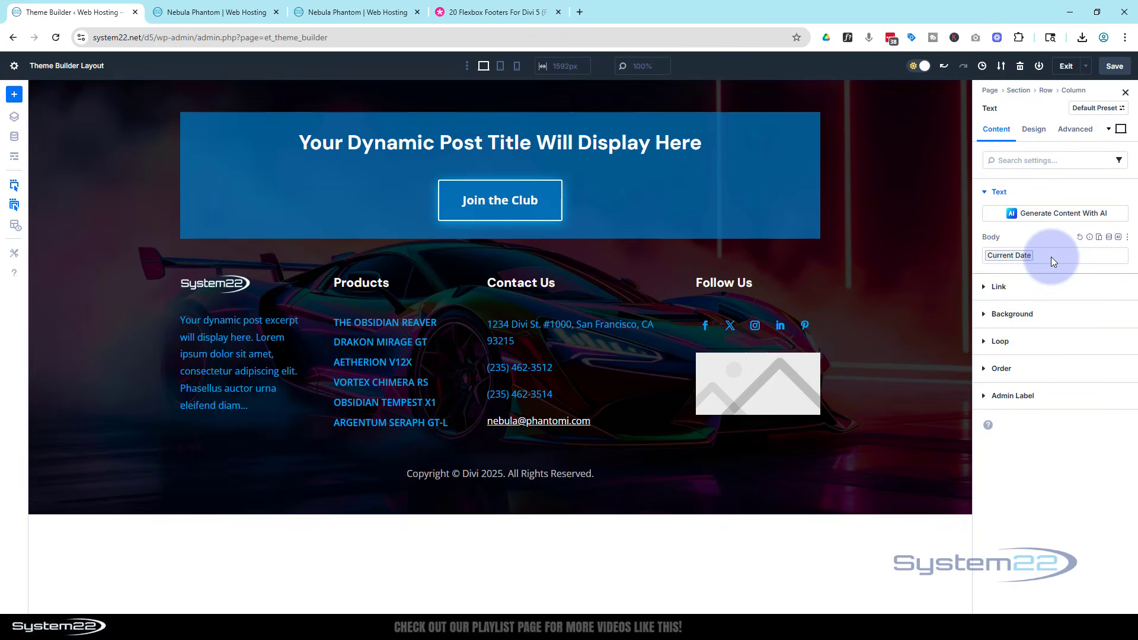
click(1080, 238)
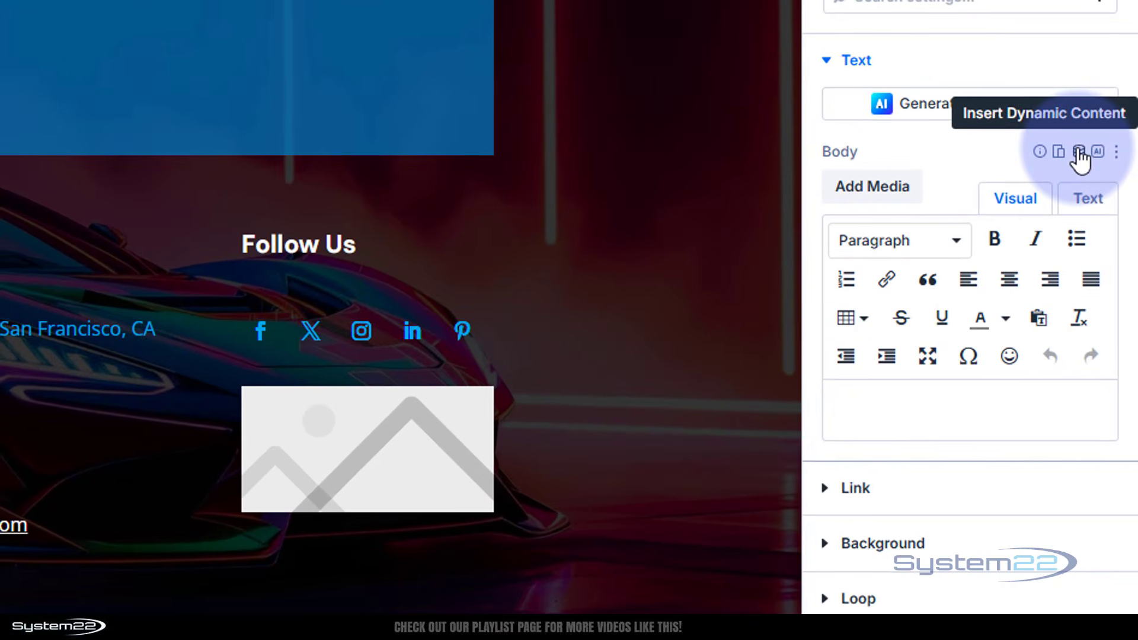
click(1079, 153)
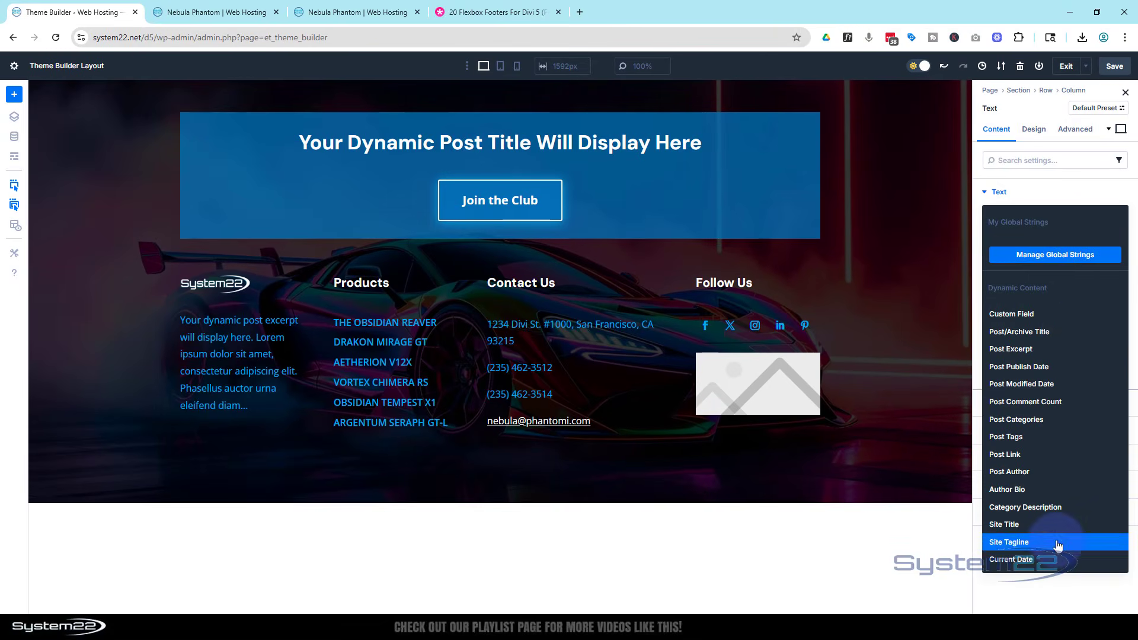
click(1058, 559)
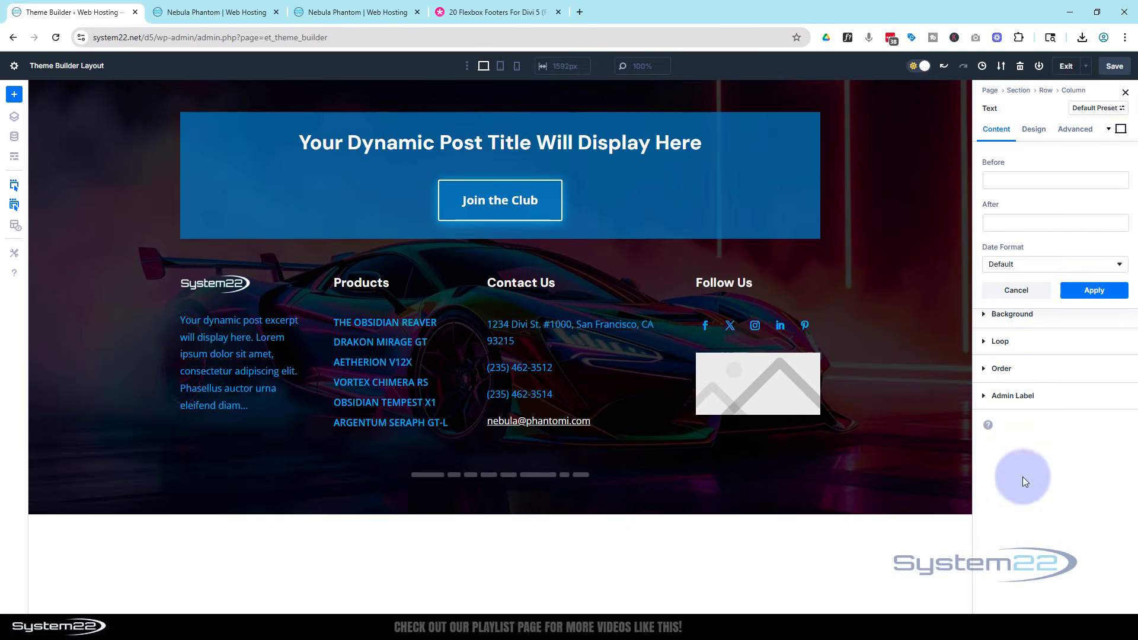
Put "Copyright ©" before the current date and "| System22" after it
click(1001, 182)
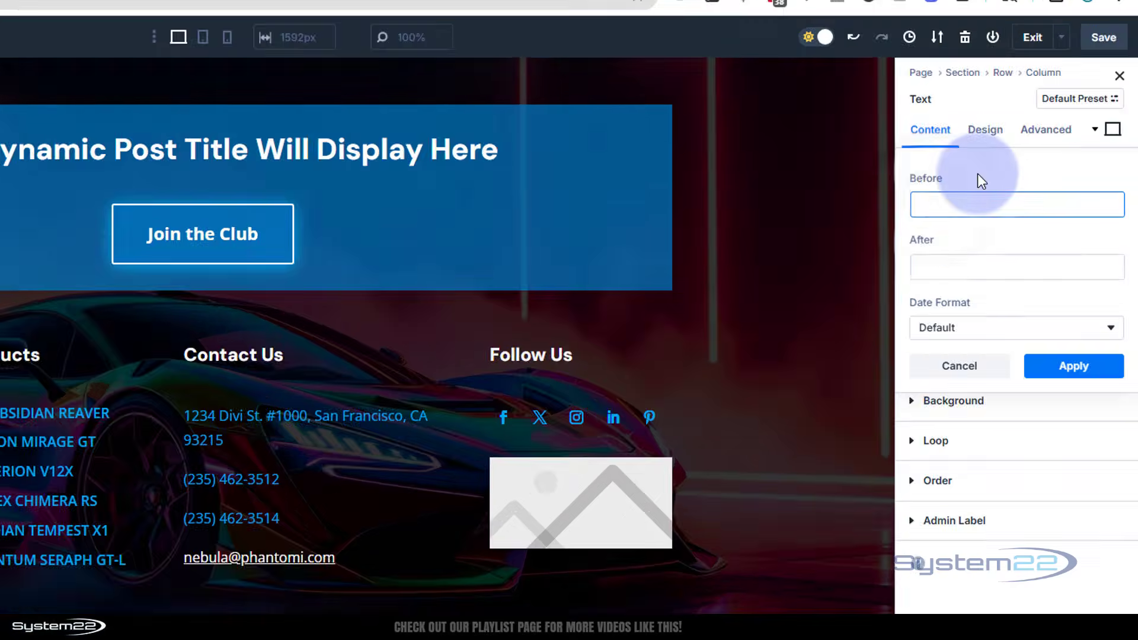
text(Copyright)
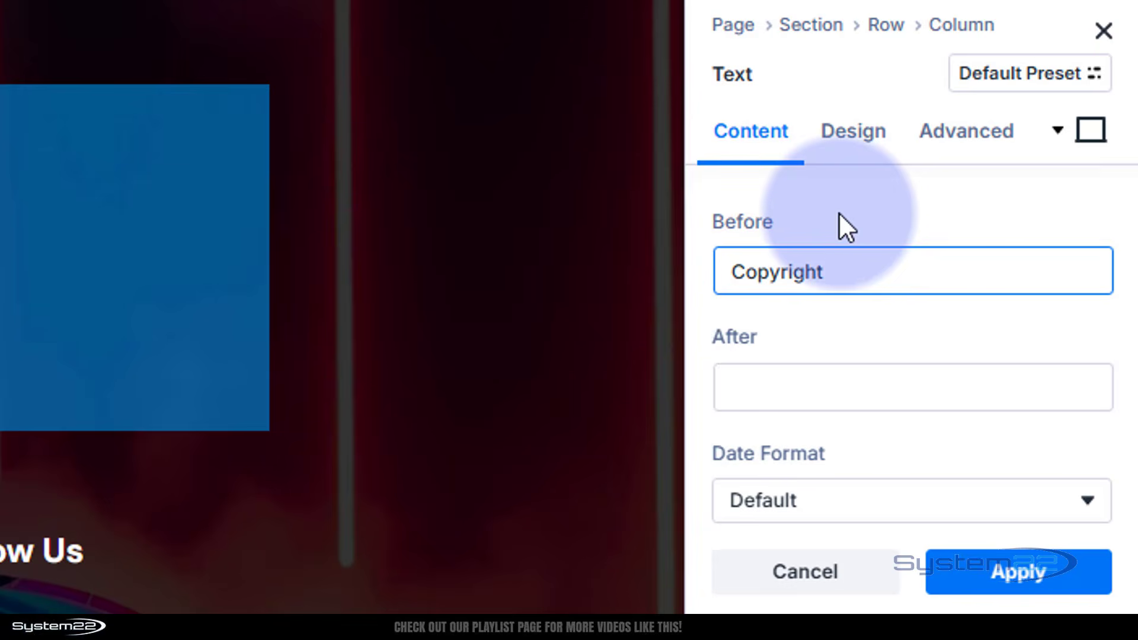
text(©)
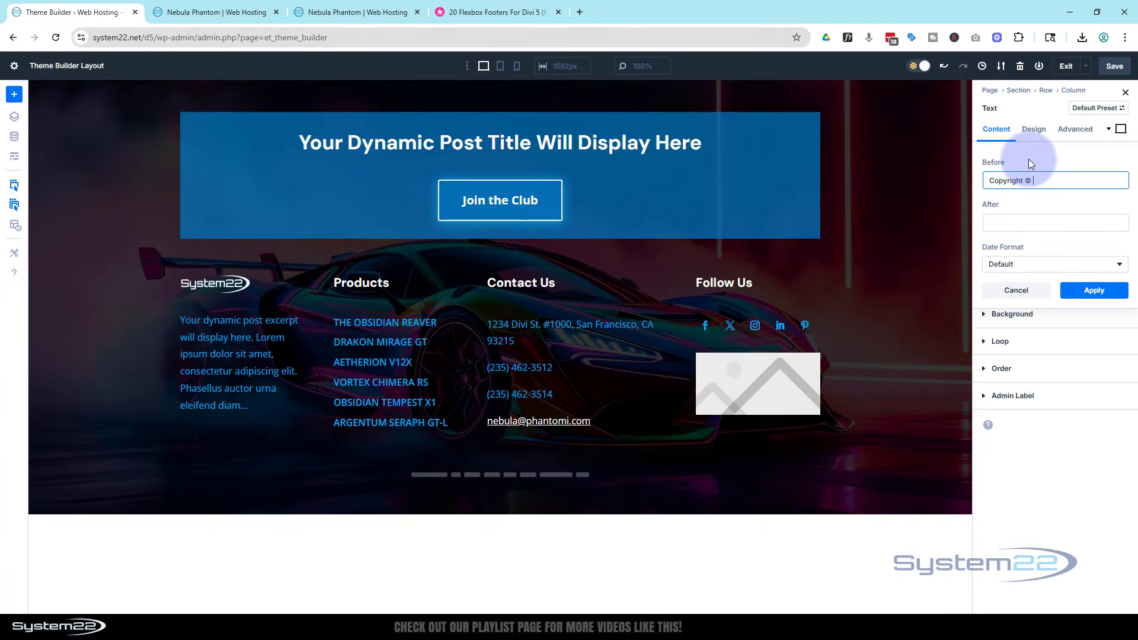
click(989, 222)
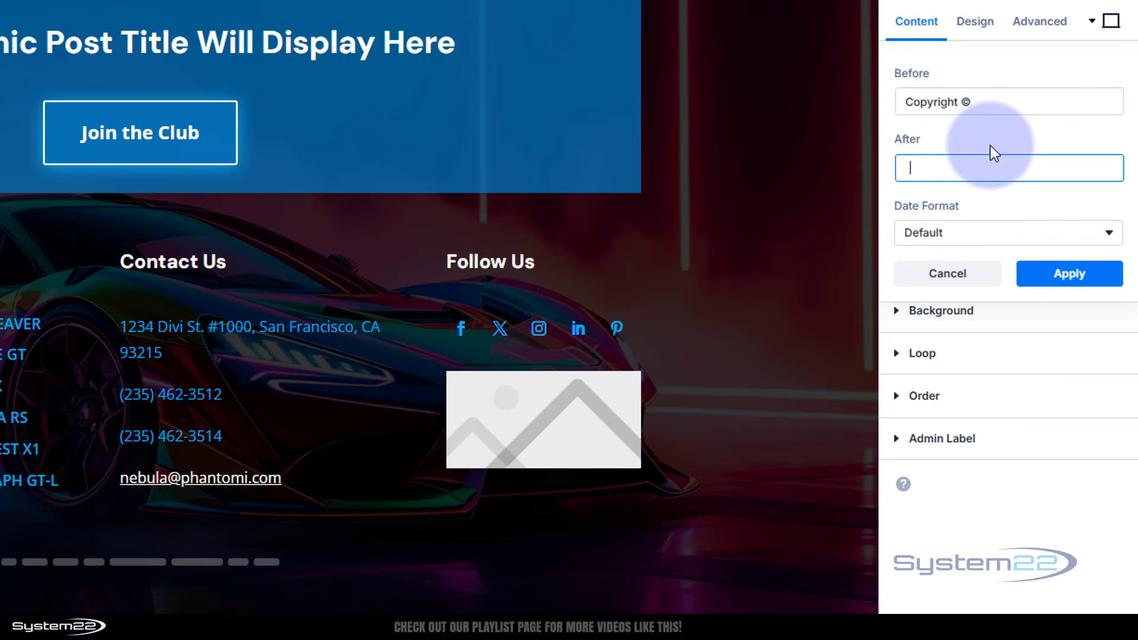
text(|)
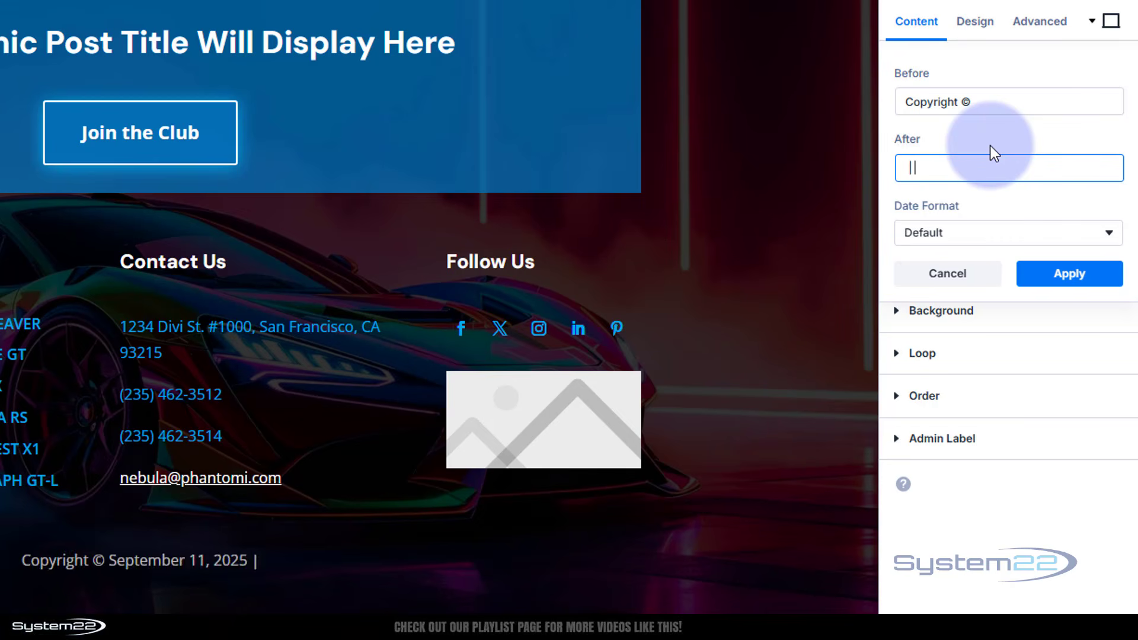
text( System22)
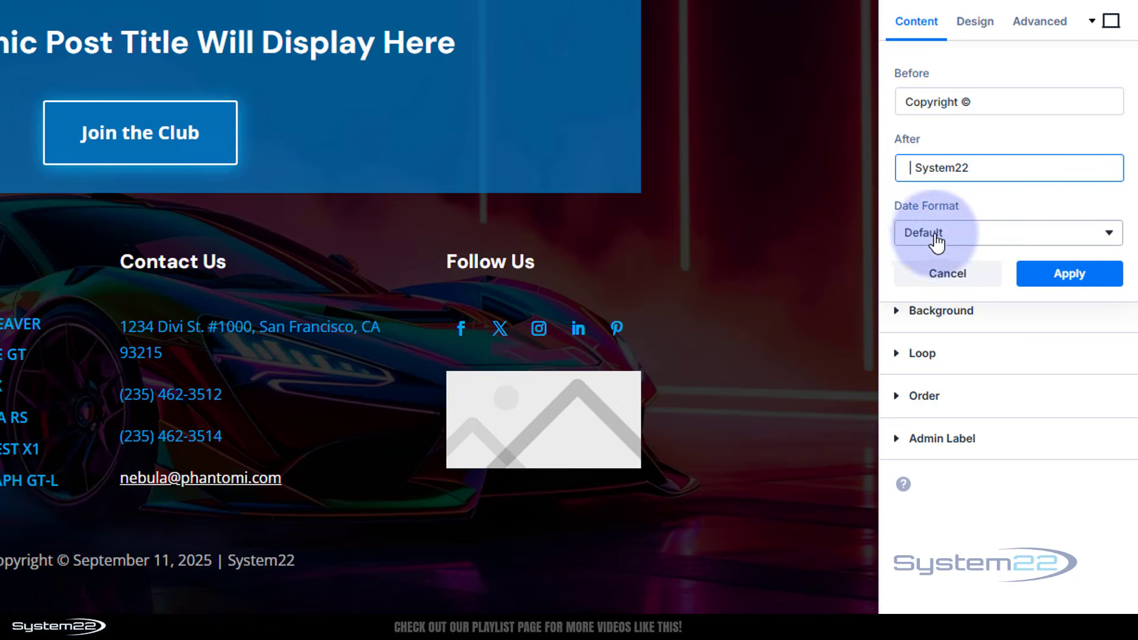
Give the copyright date the custom format "Y" for a four-digit year
click(916, 237)
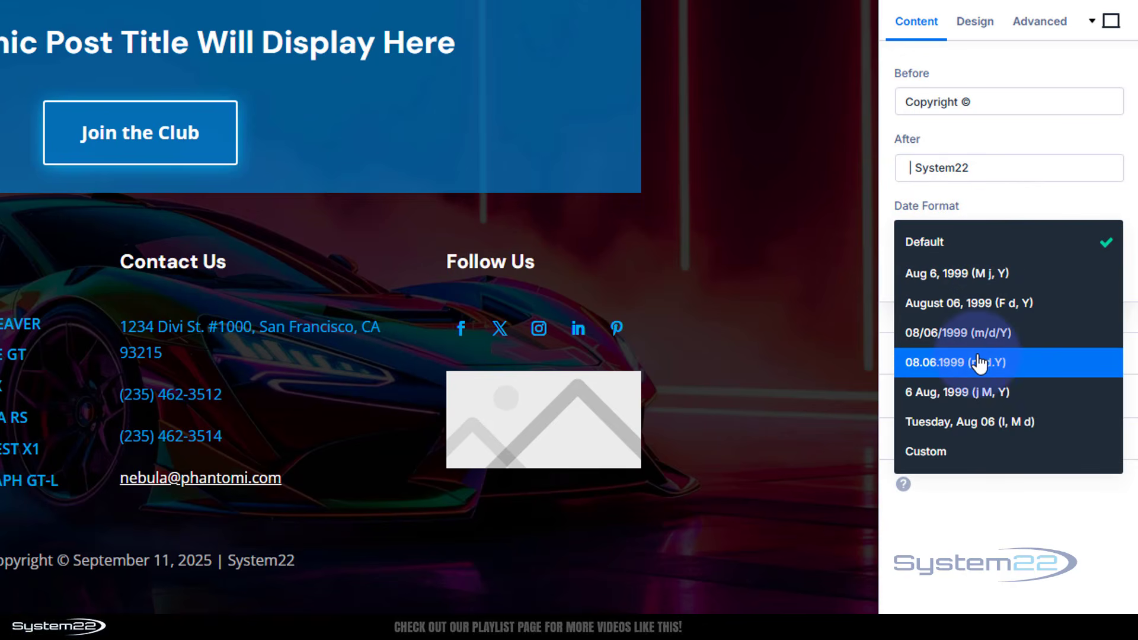
click(965, 456)
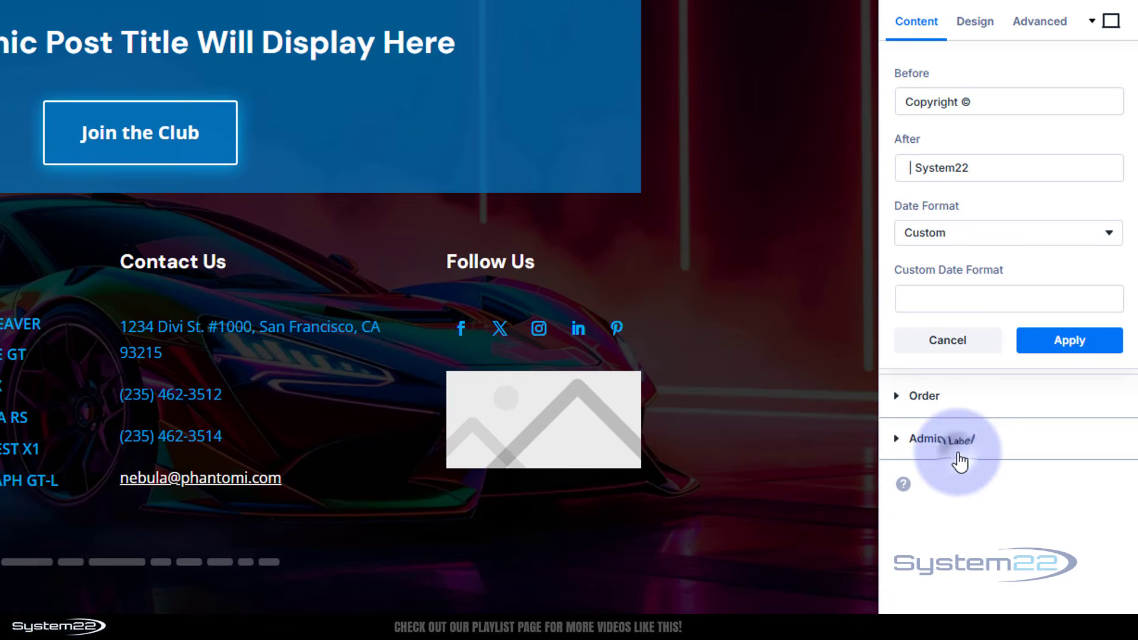
click(945, 301)
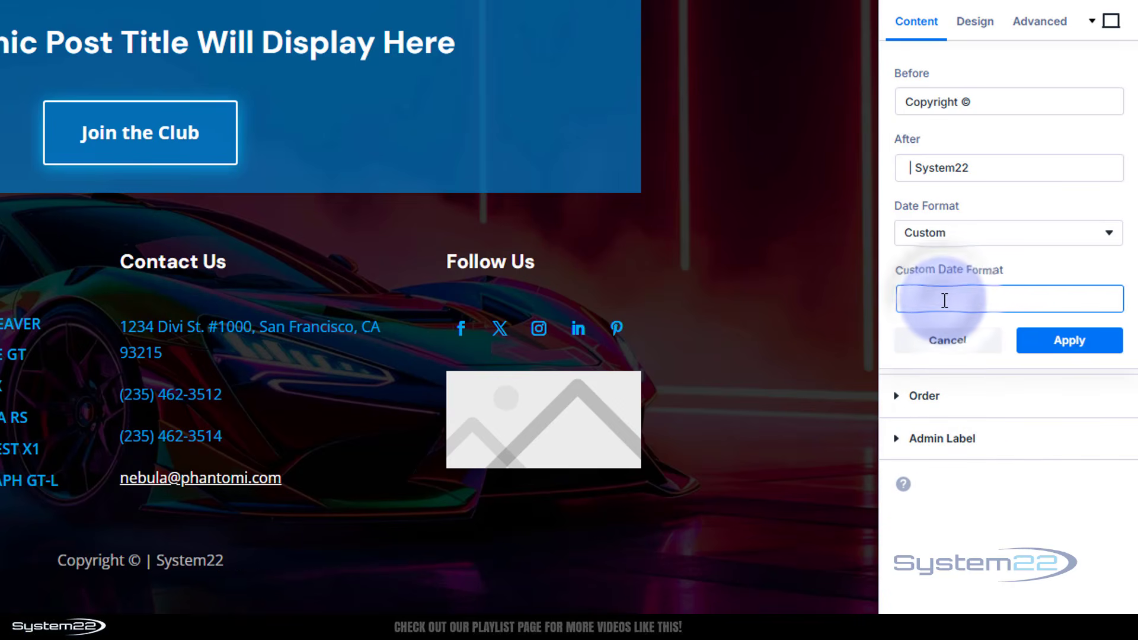
text(y)
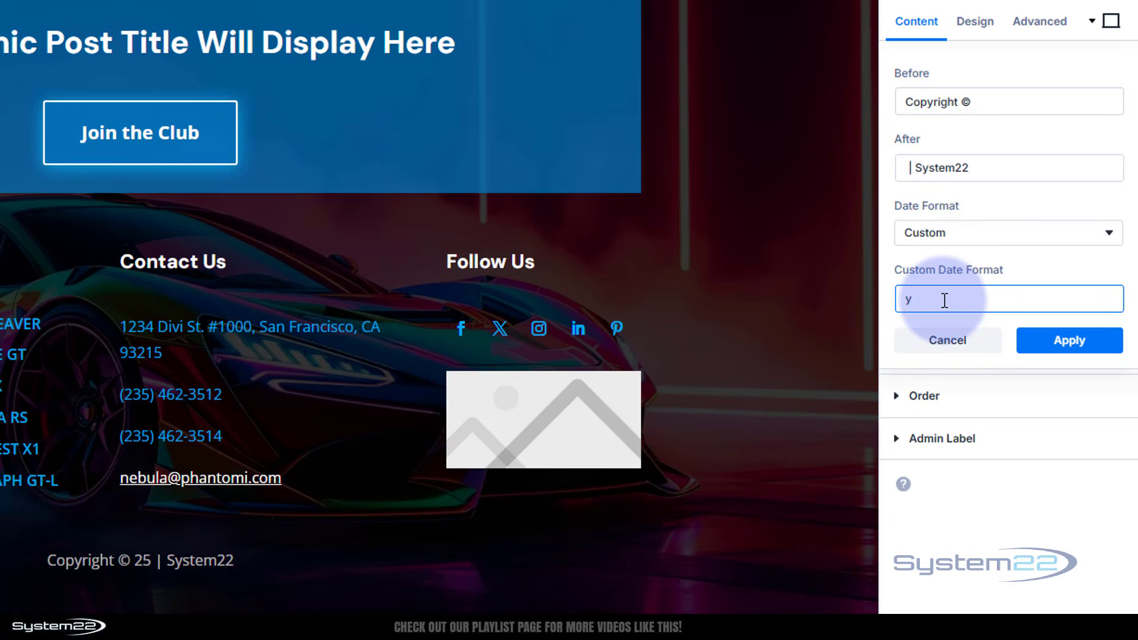
double_click(907, 299)
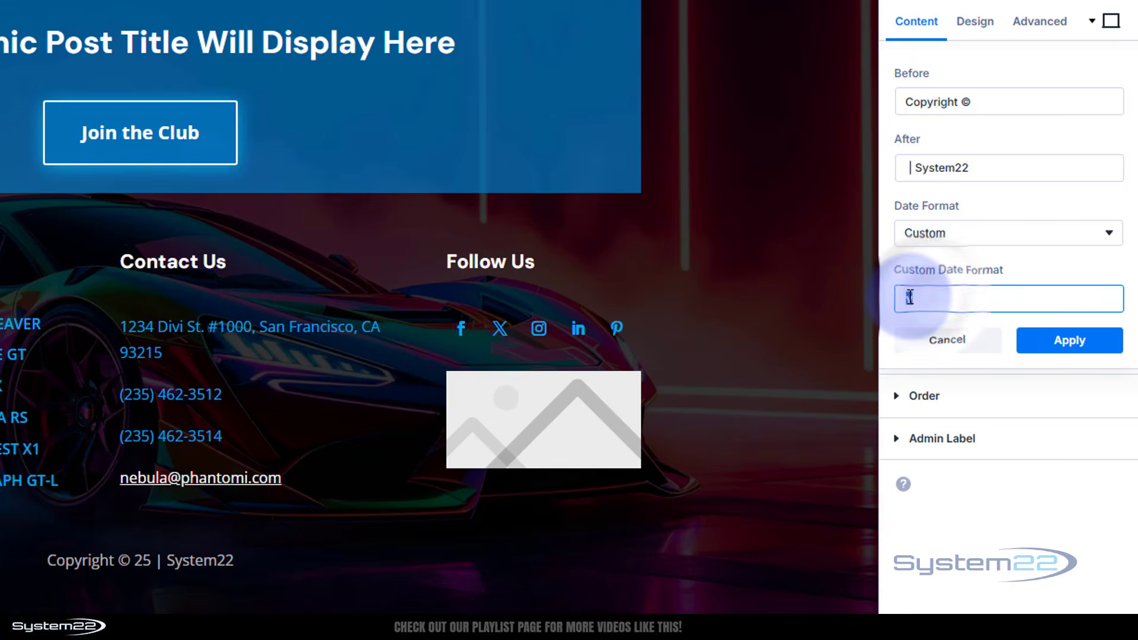
text(Y)
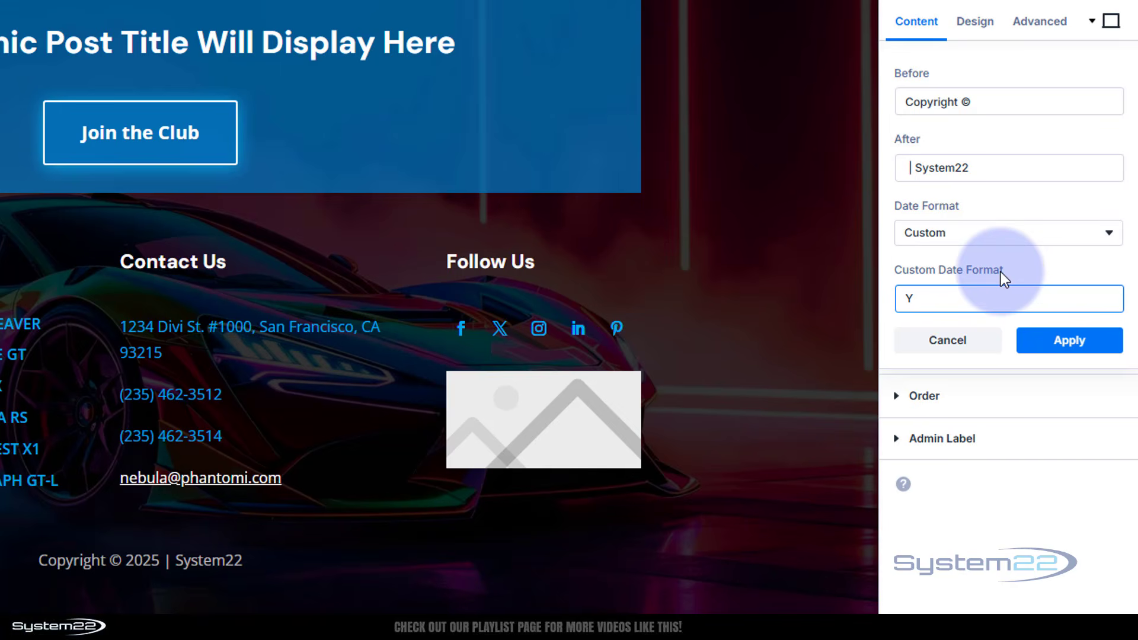
Set the copyright line's text color to the global Secondary Color
click(979, 24)
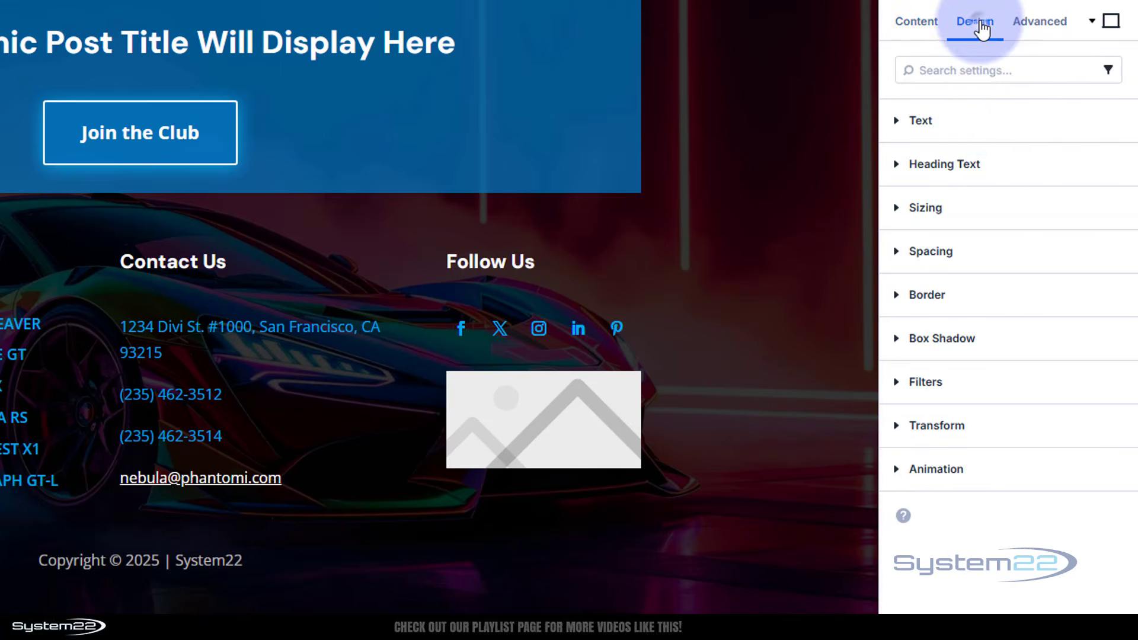
click(982, 132)
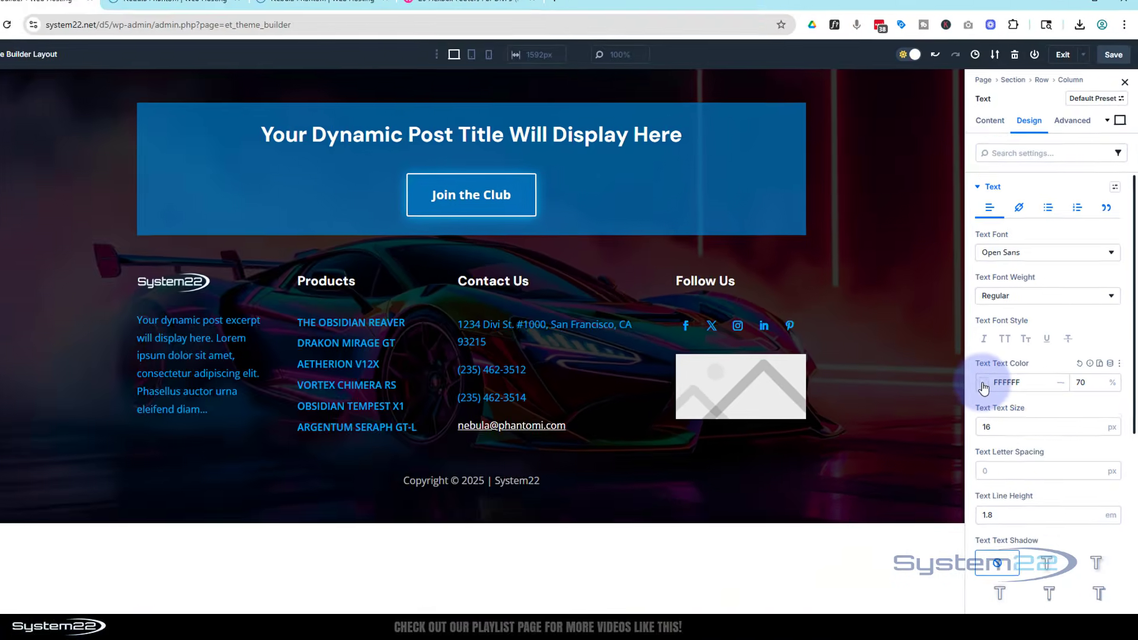
click(922, 409)
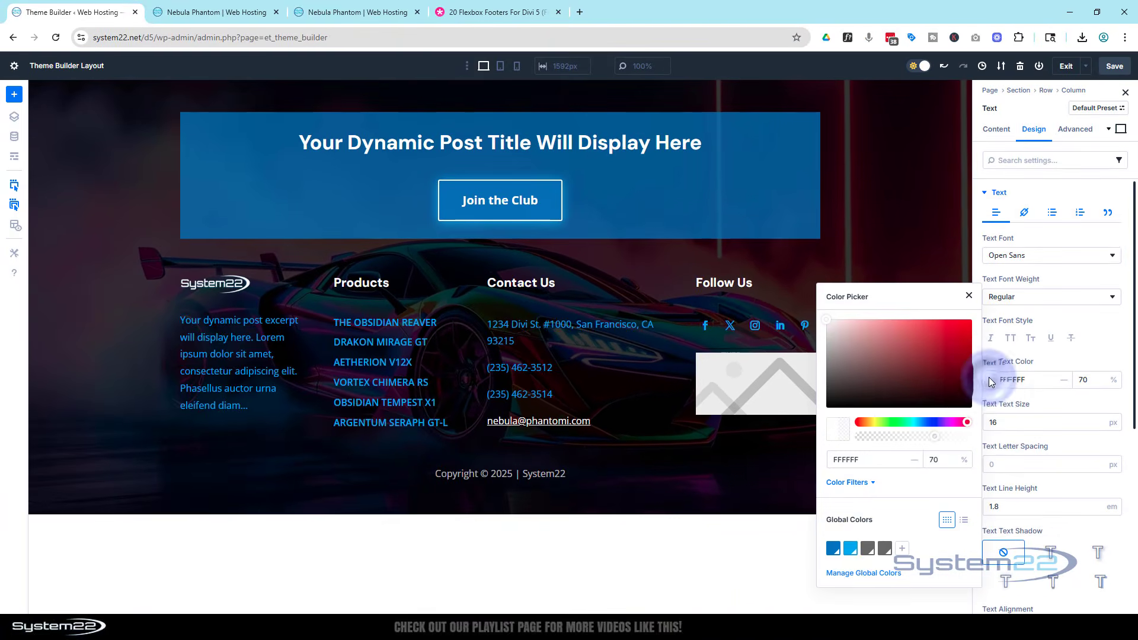
click(852, 550)
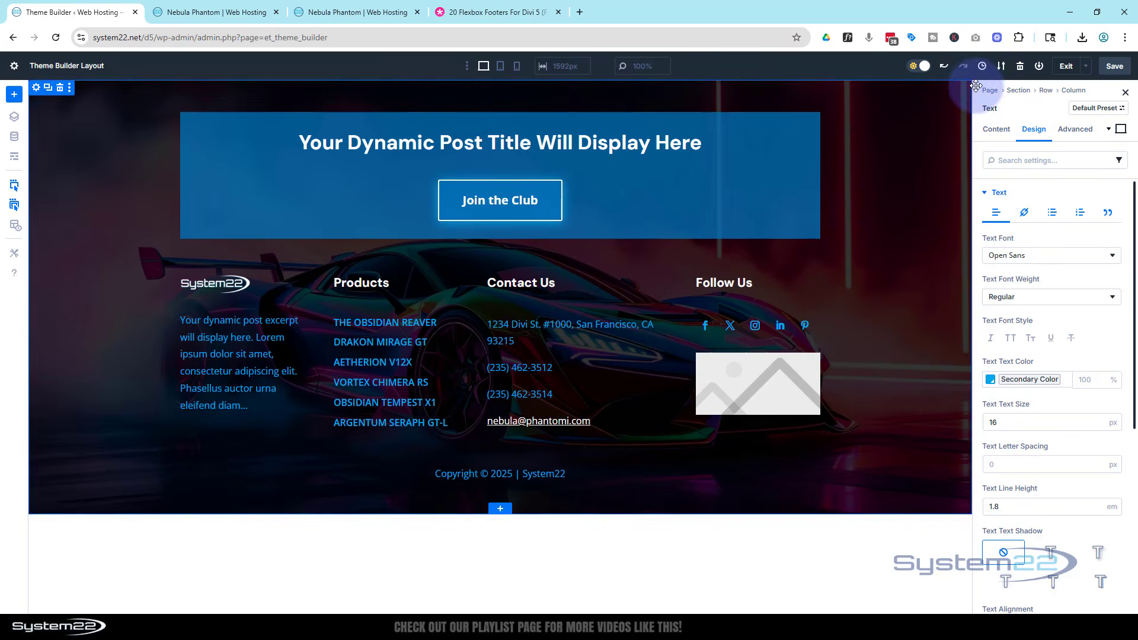
Save the footer layout, exit to the Theme Builder and save the template changes
click(1117, 67)
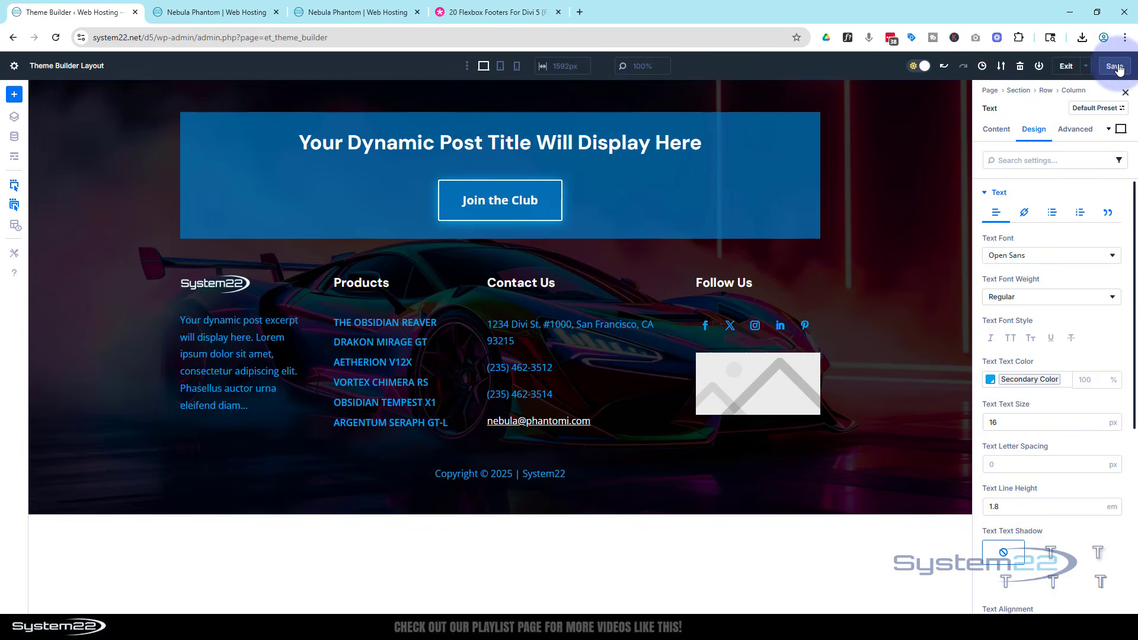
click(1069, 67)
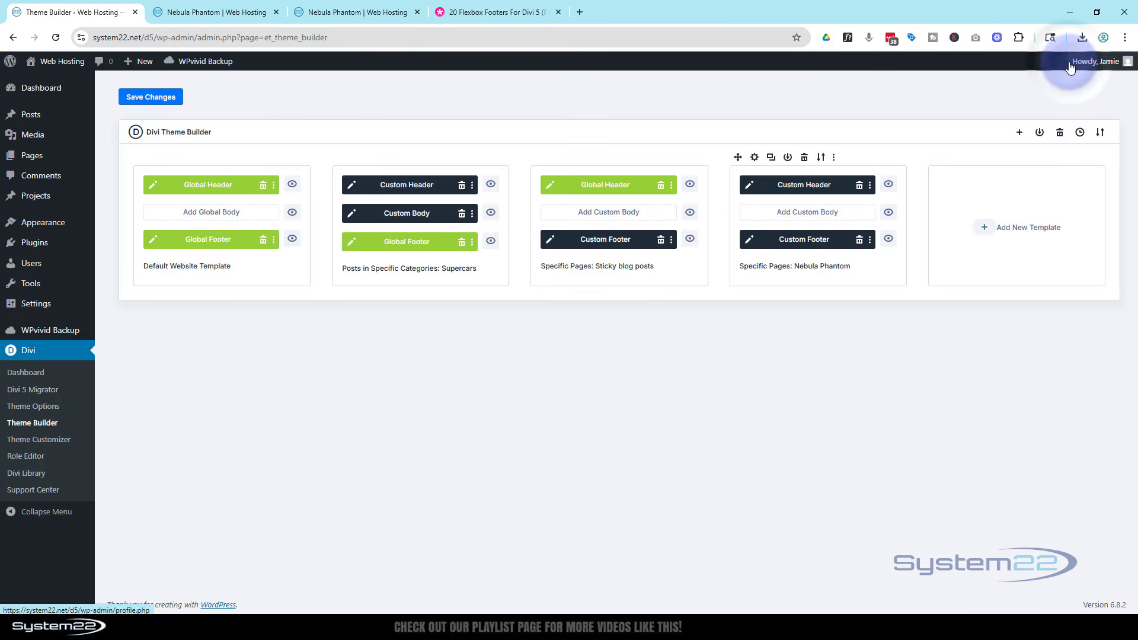
click(155, 96)
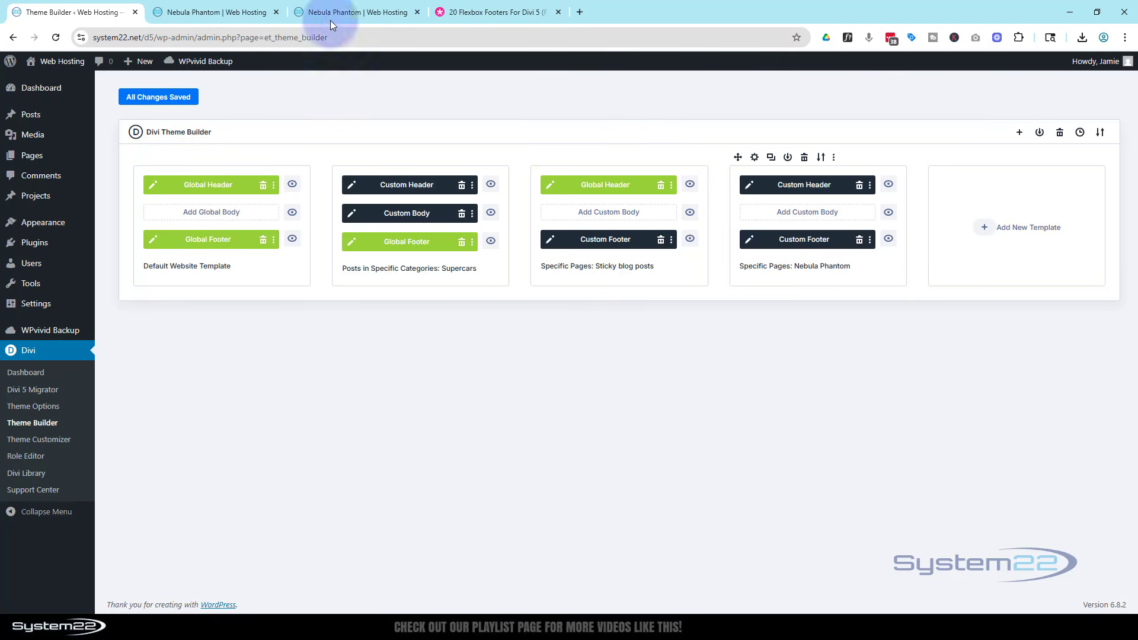
Switch to the Nebula Phantom page's Divi editor and open its Page Settings to view the title, excerpt and featured image
click(354, 12)
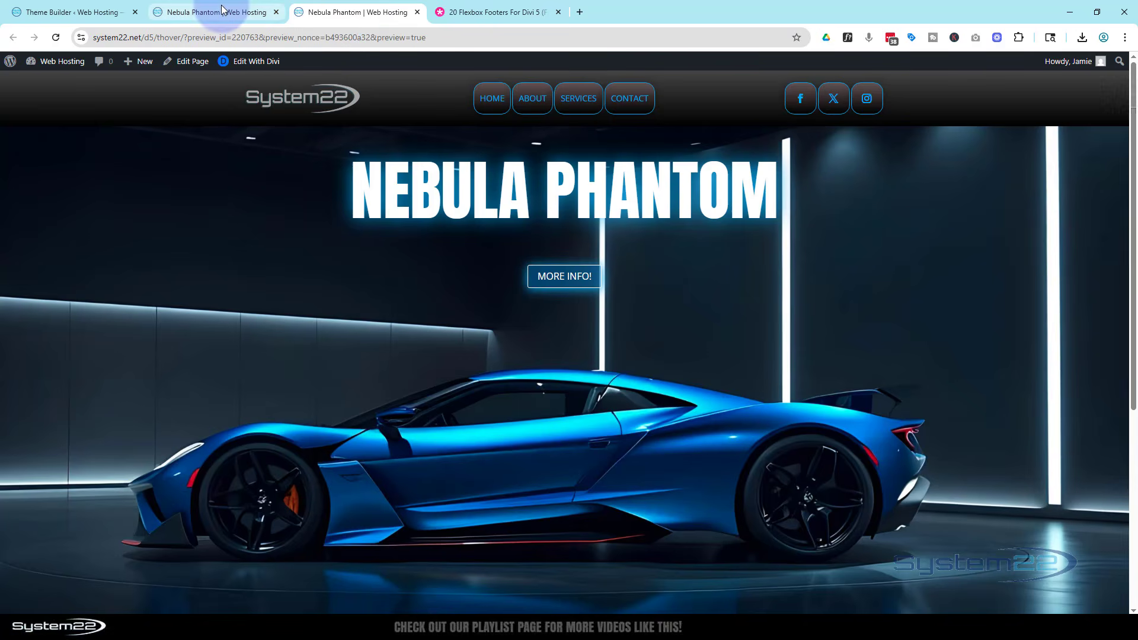
click(223, 11)
click(168, 170)
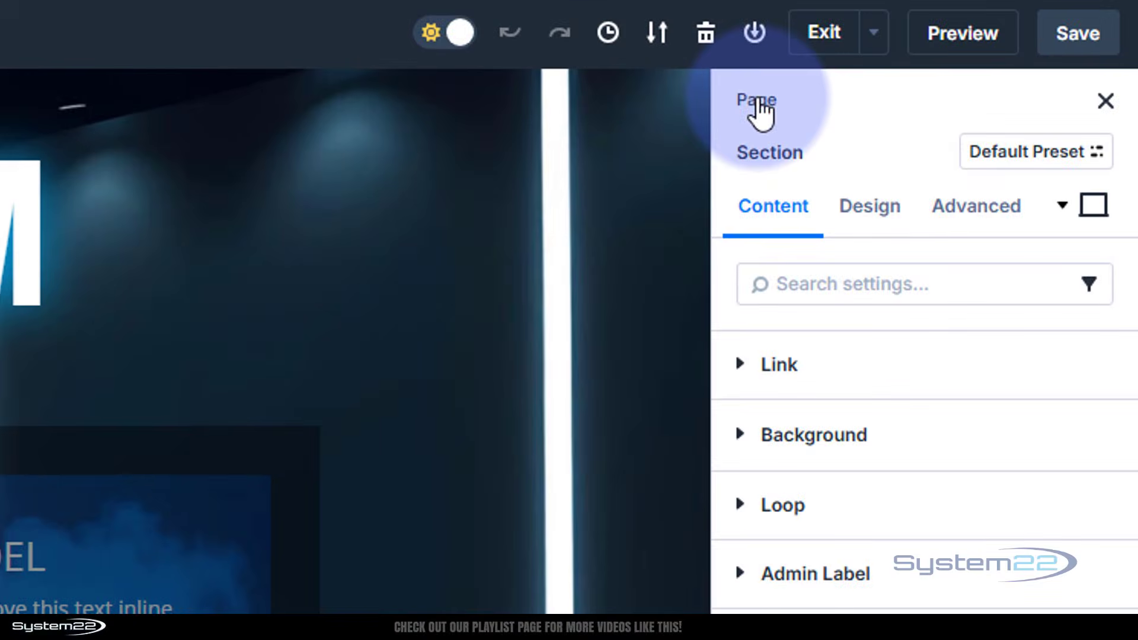
click(982, 93)
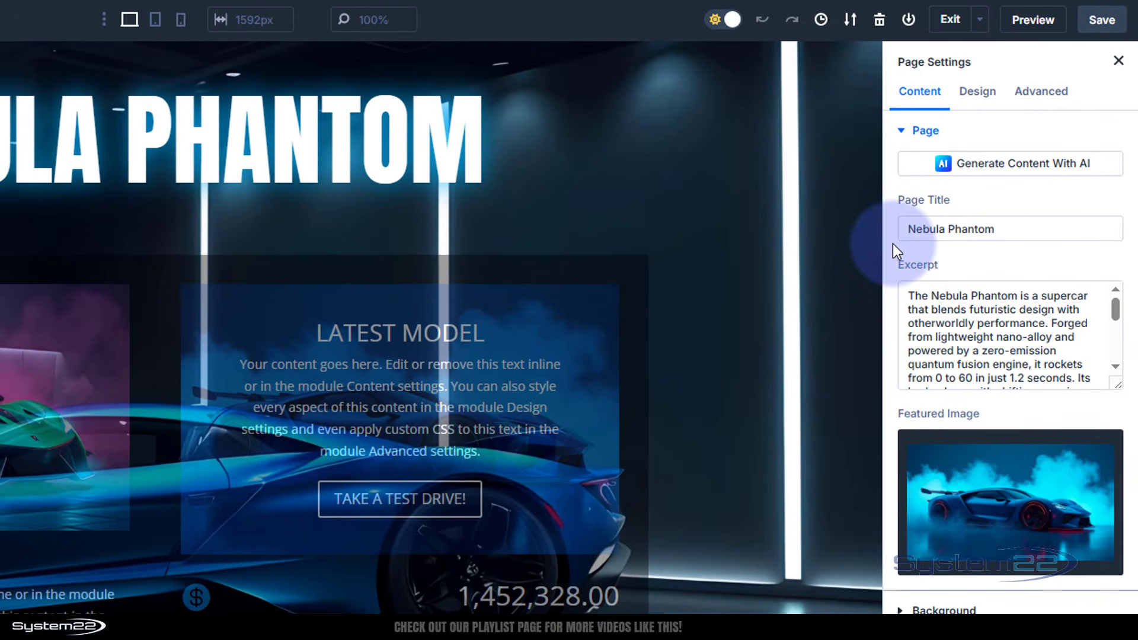
Remove the page's featured image, choose the blue supercar with teal smoke from the media library instead and save the page
click(894, 245)
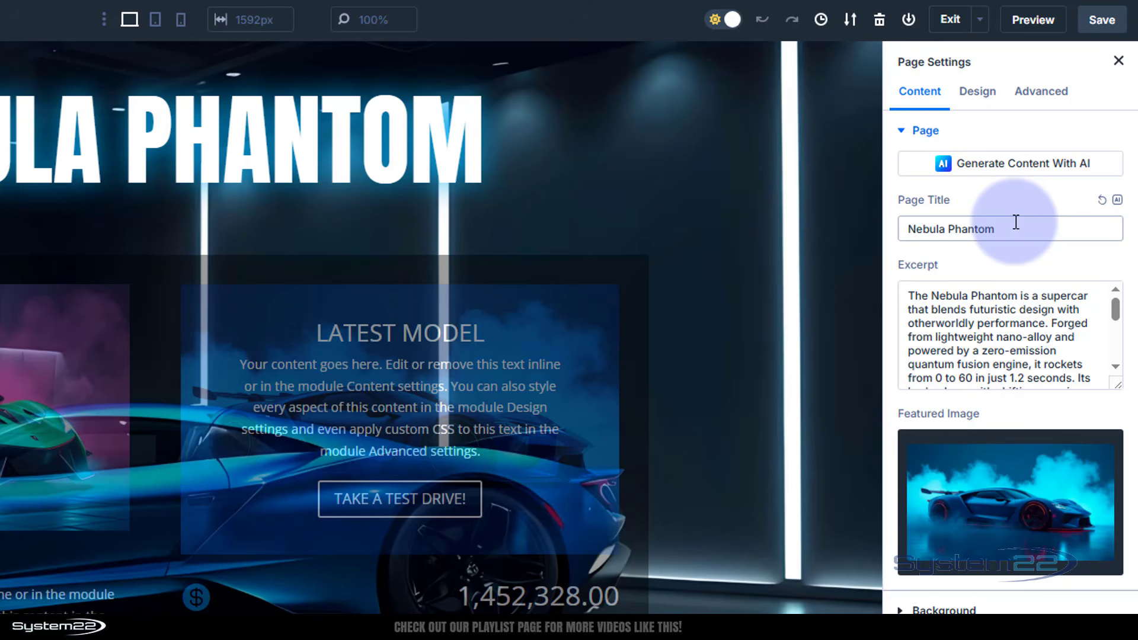
click(914, 300)
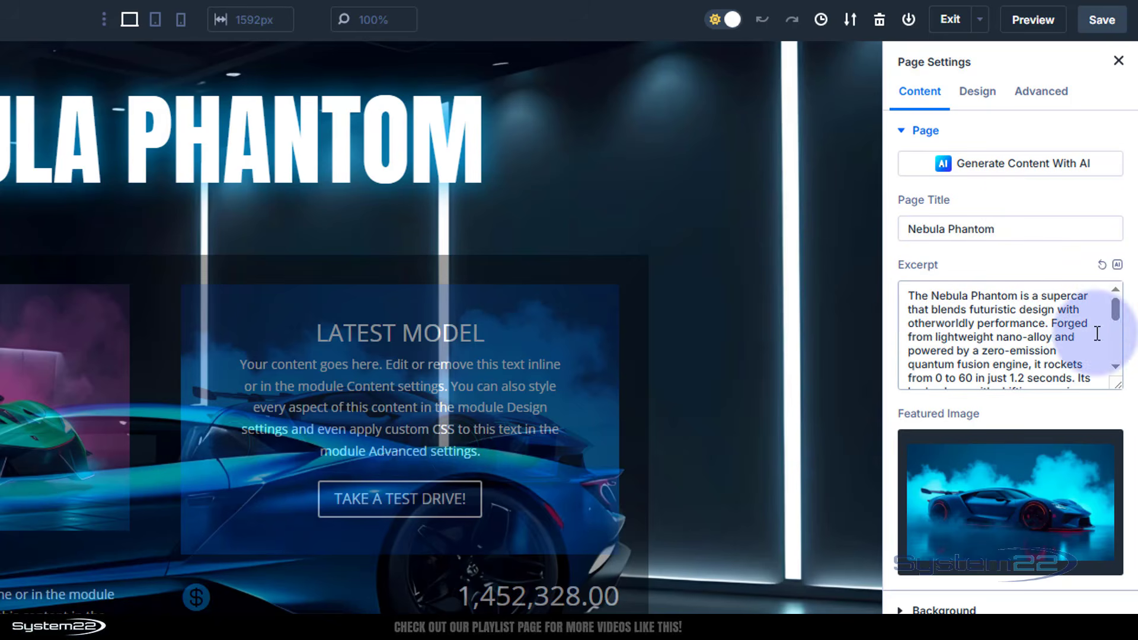
mouse_move(1115, 313)
mouse_down()
mouse_move(1118, 365)
mouse_move(1117, 327)
mouse_up()
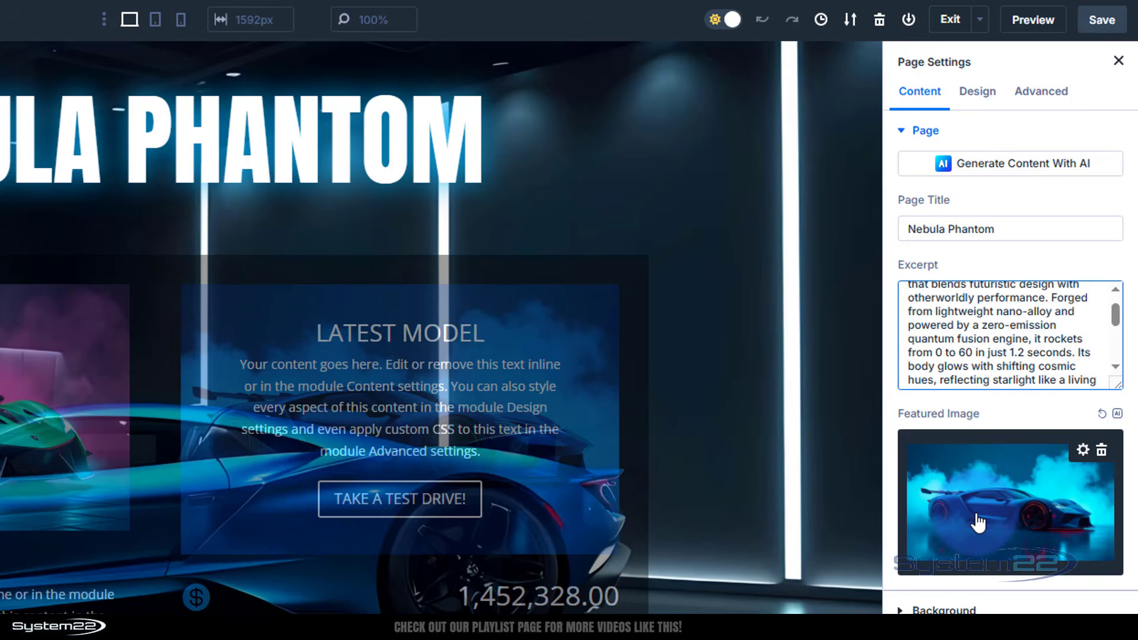
click(1101, 451)
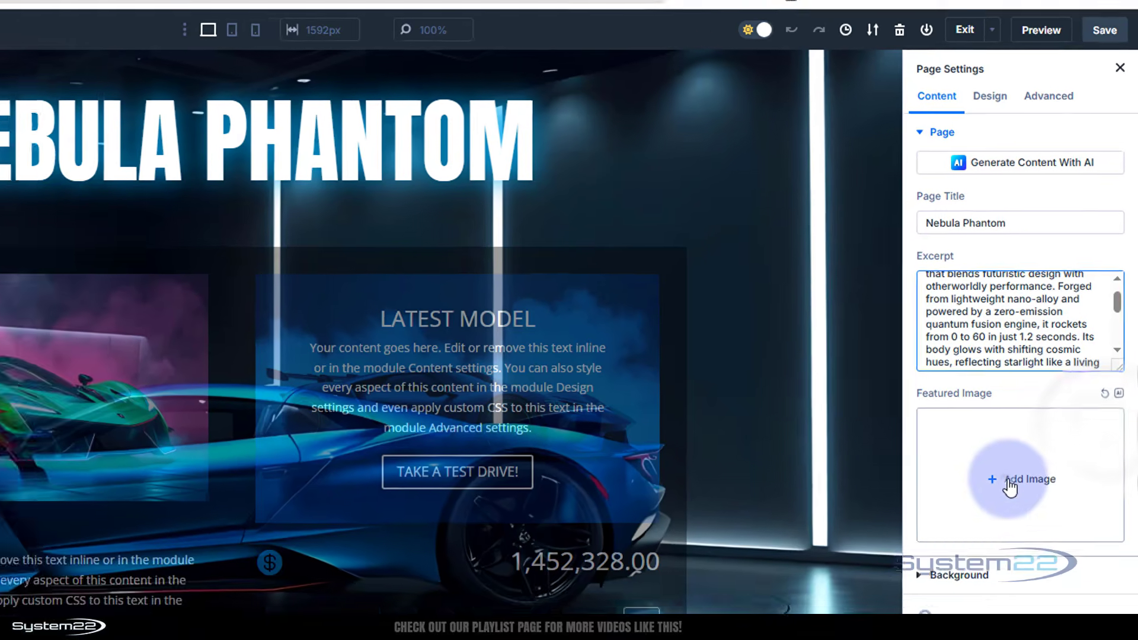
click(1010, 488)
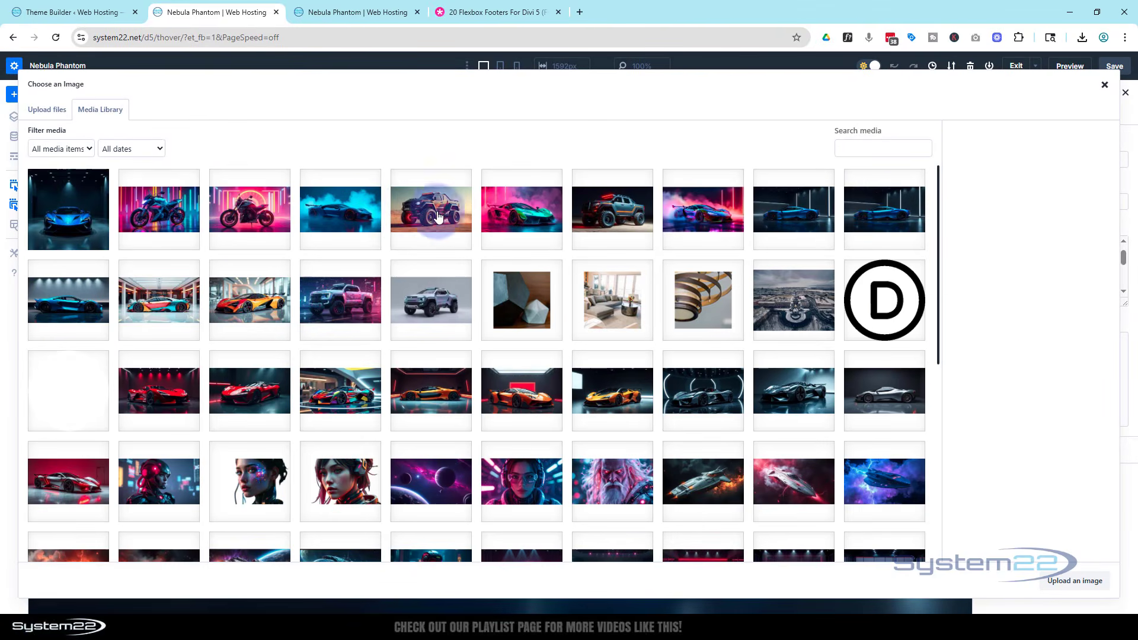
click(366, 217)
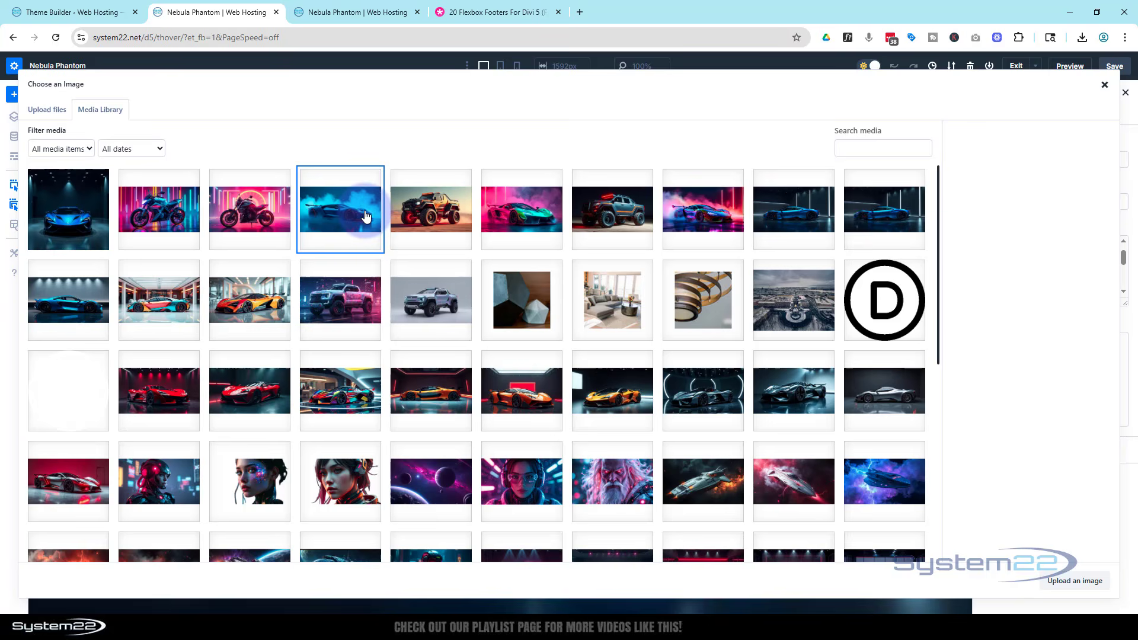
click(1061, 579)
click(1115, 68)
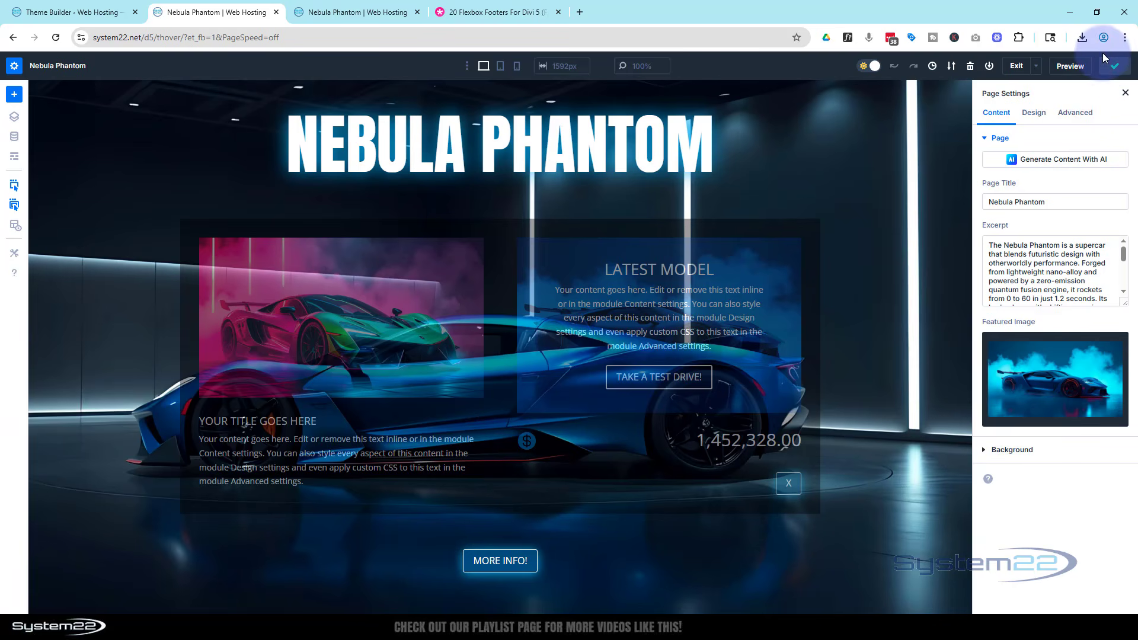
Reload the Nebula Phantom preview, inspect the new footer and open The Obsidian Reaver from its Products list
click(342, 11)
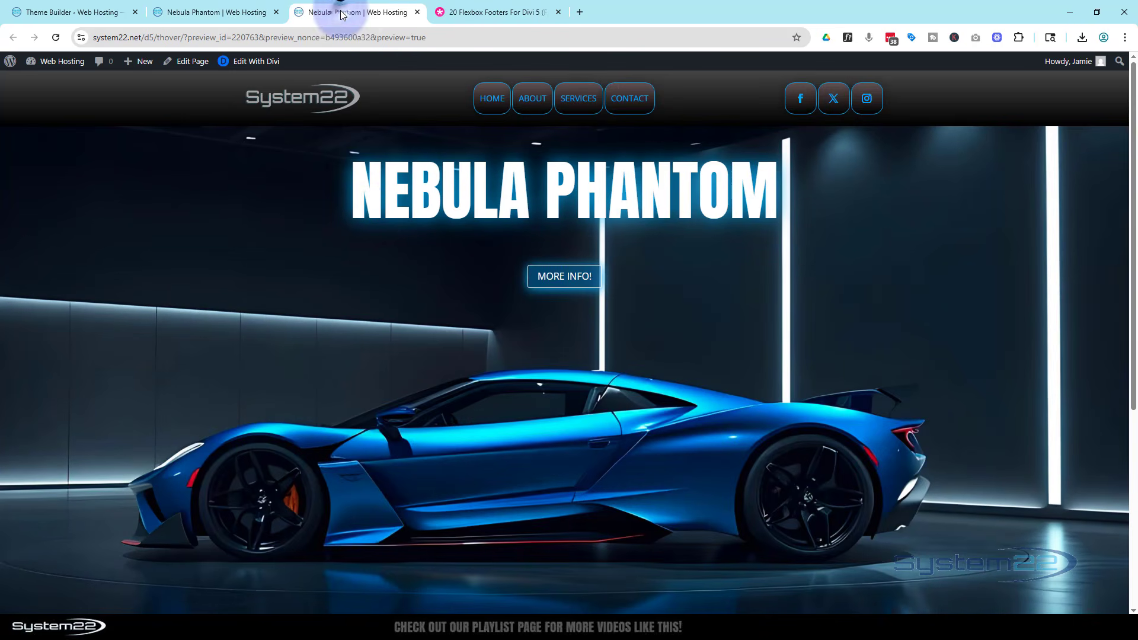
scroll(375, 216, down, 5)
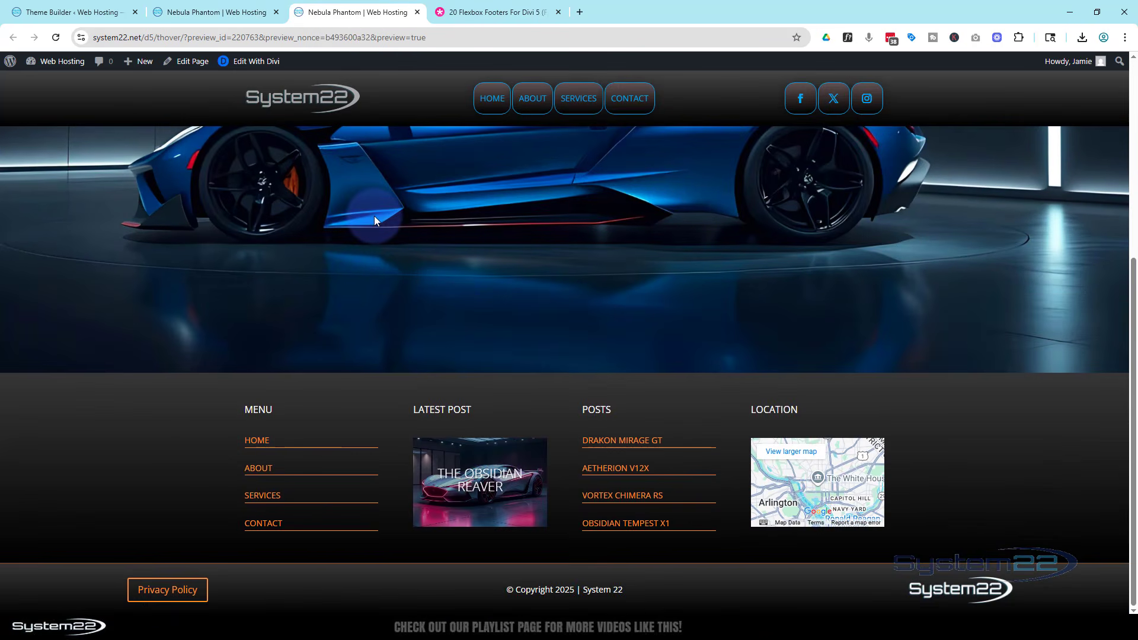
scroll(375, 215, up, 5)
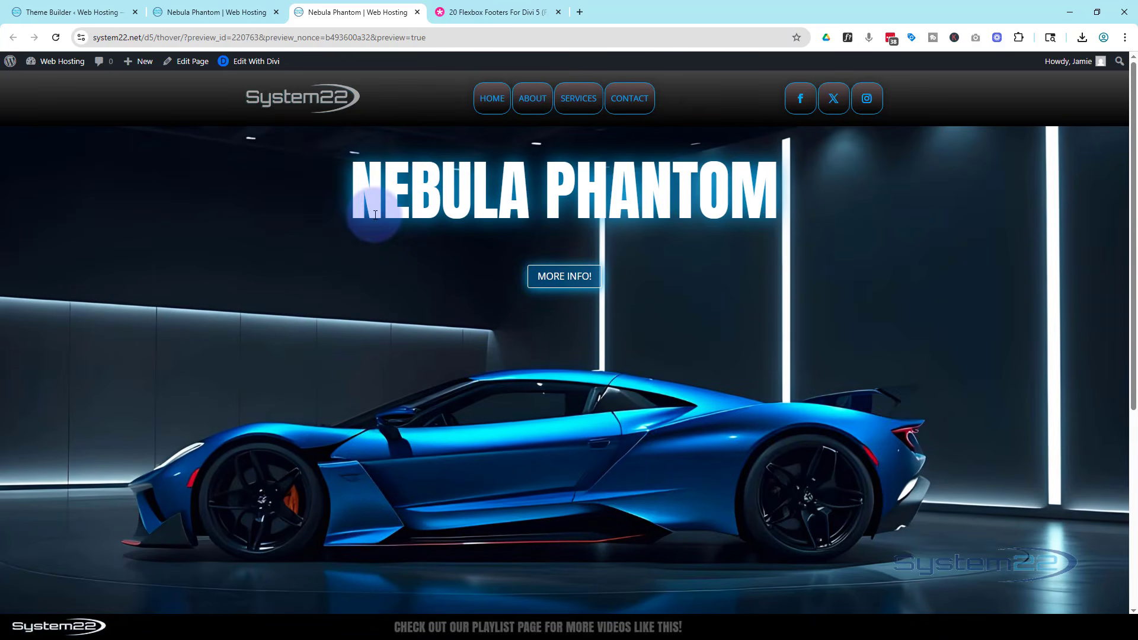
click(56, 39)
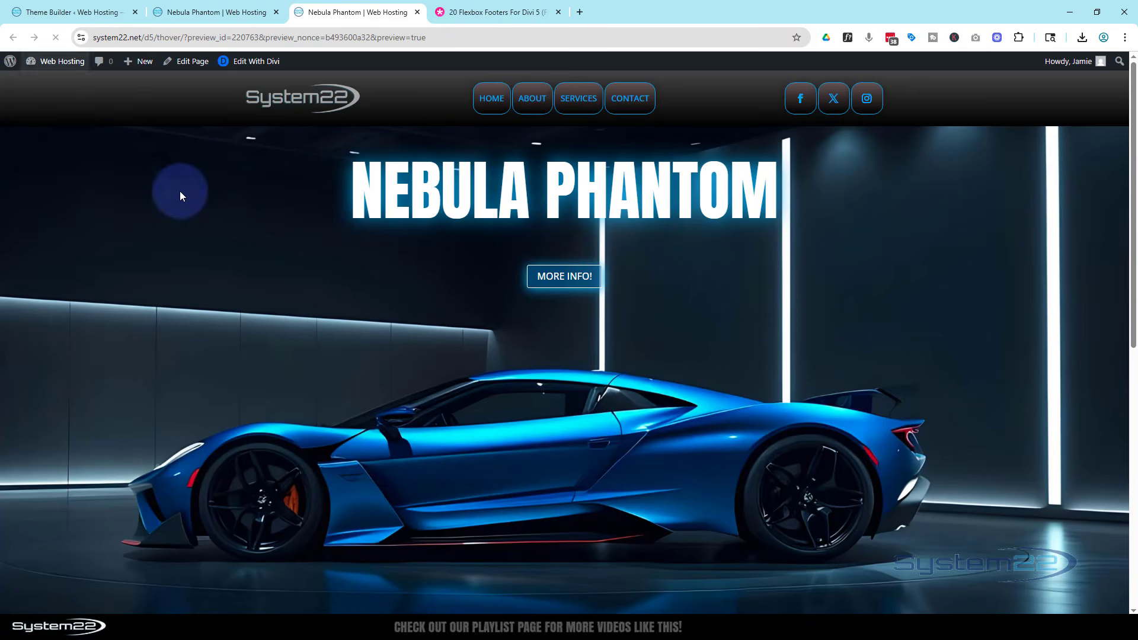
scroll(207, 215, down, 8)
scroll(207, 215, down, 1)
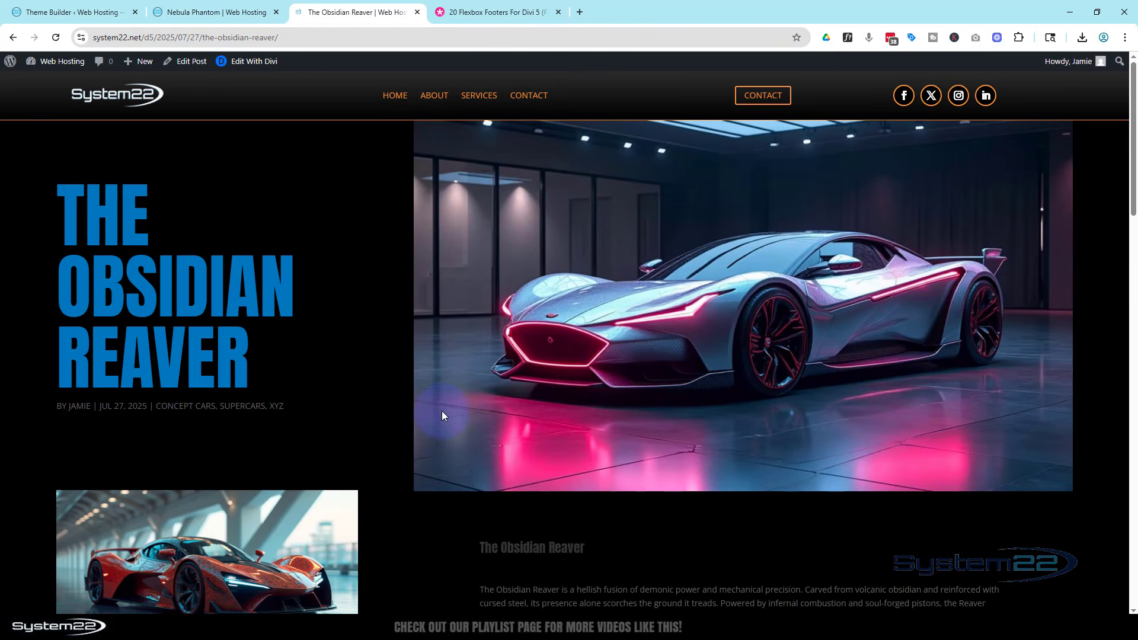
Go back to the Nebula Phantom preview and review the page from its hero section to the footer
click(13, 38)
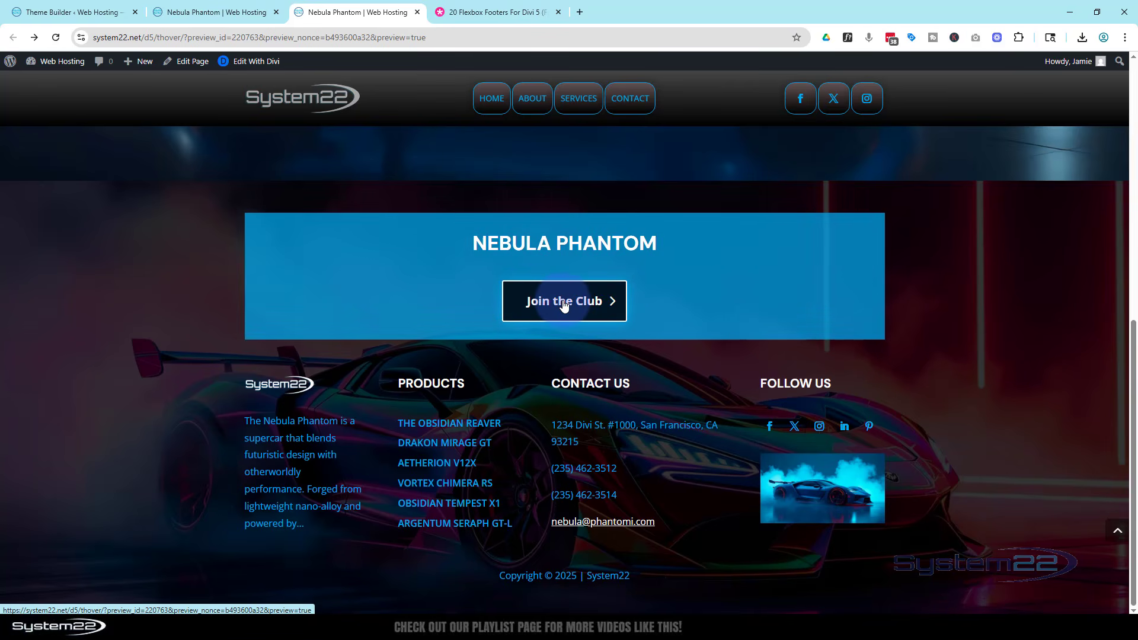
scroll(129, 341, up, 5)
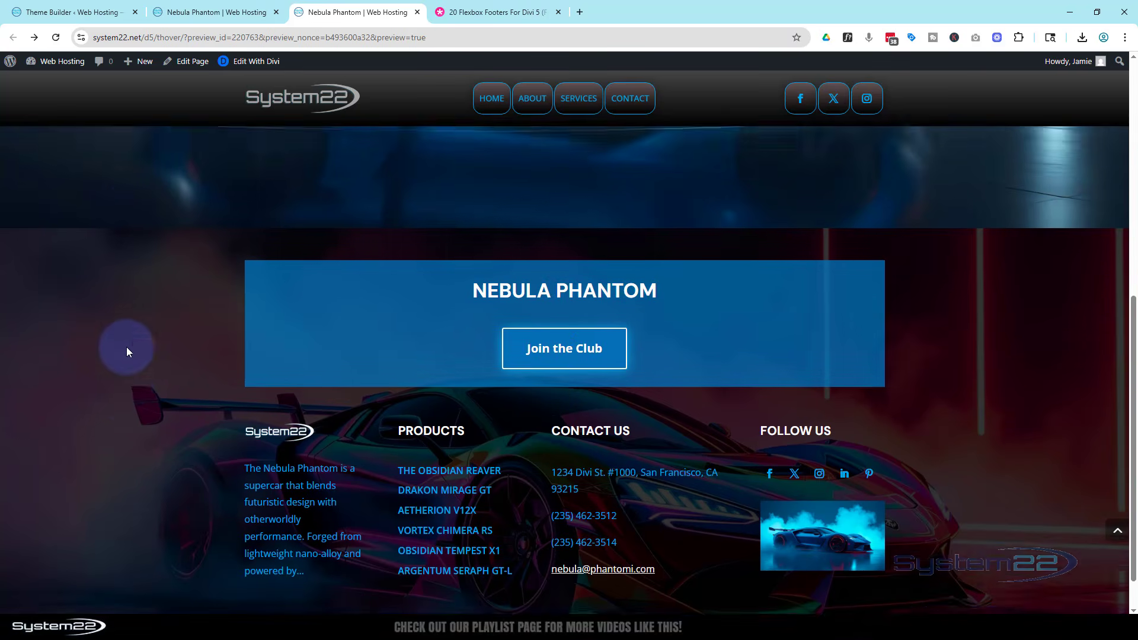
scroll(127, 351, up, 4)
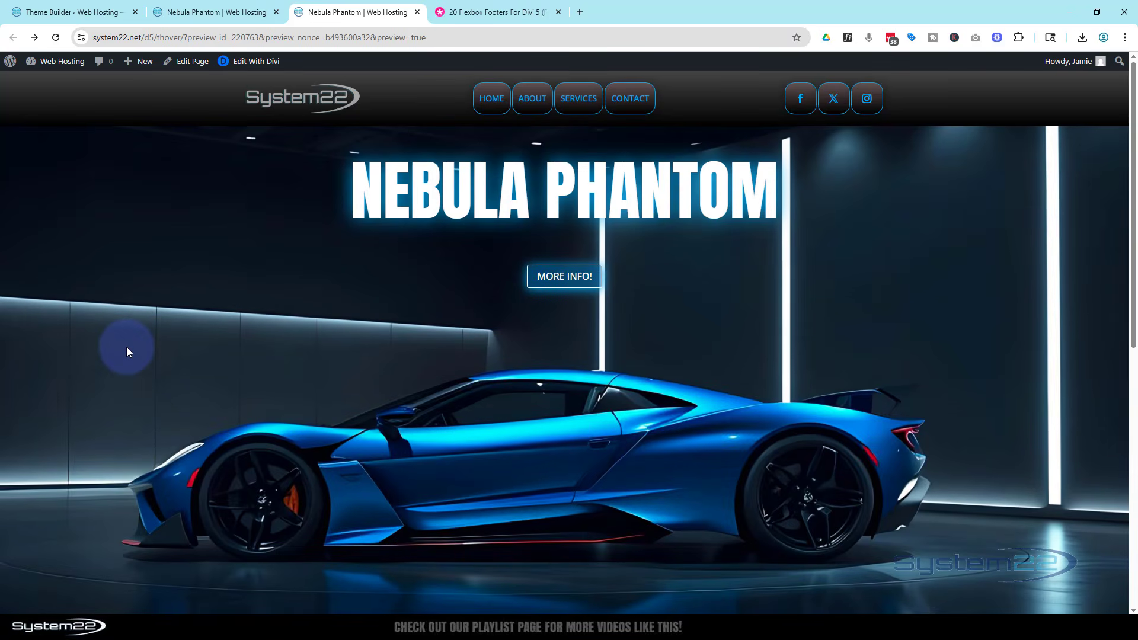
scroll(126, 352, down, 10)
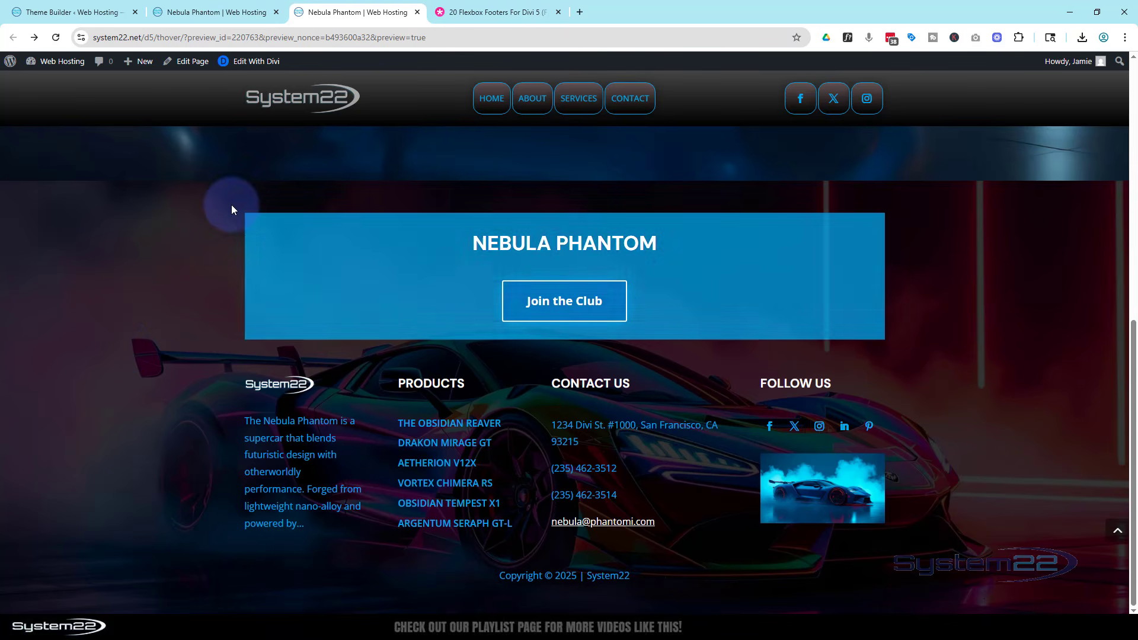
Revisit the "20 Flexbox Footers For Divi 5" article up to its title, and return to the Nebula Phantom preview
click(494, 15)
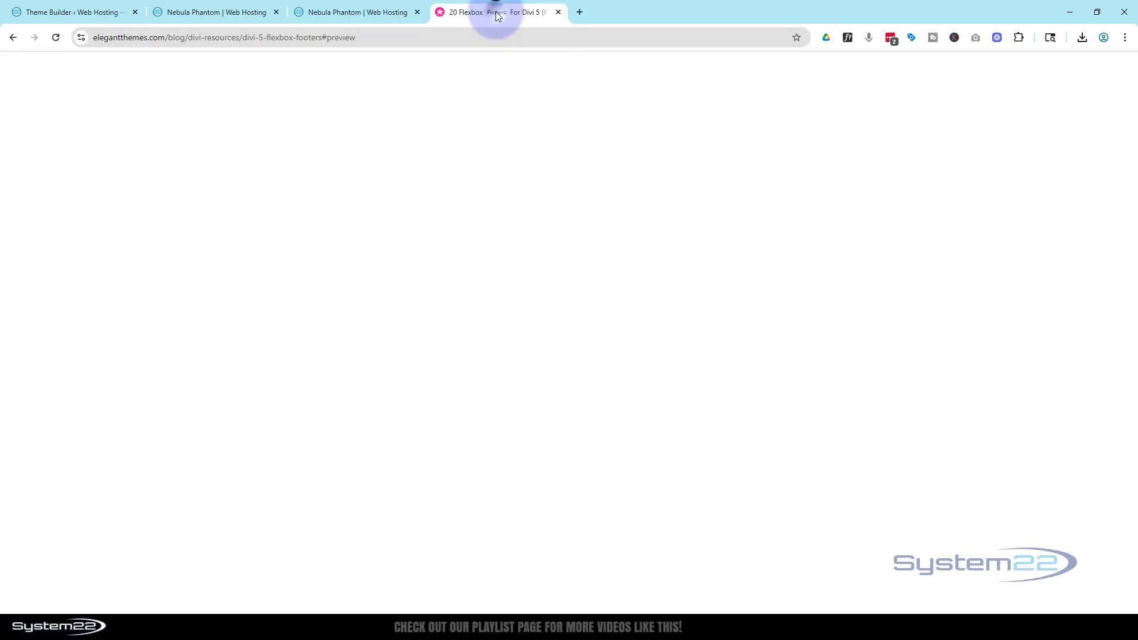
scroll(390, 224, up, 15)
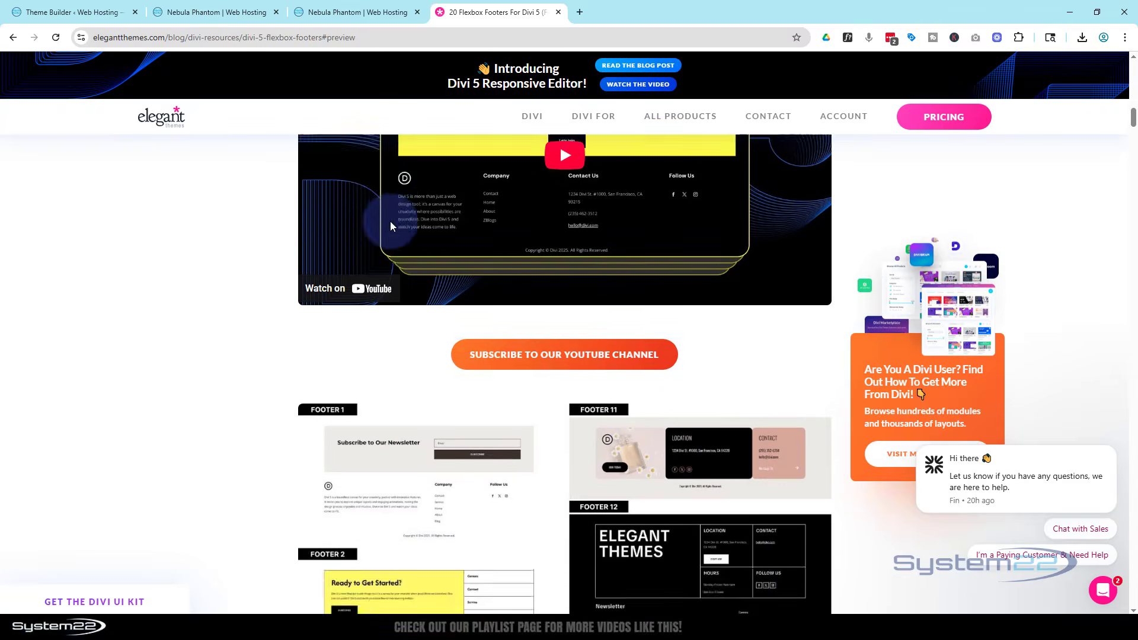
scroll(391, 225, up, 10)
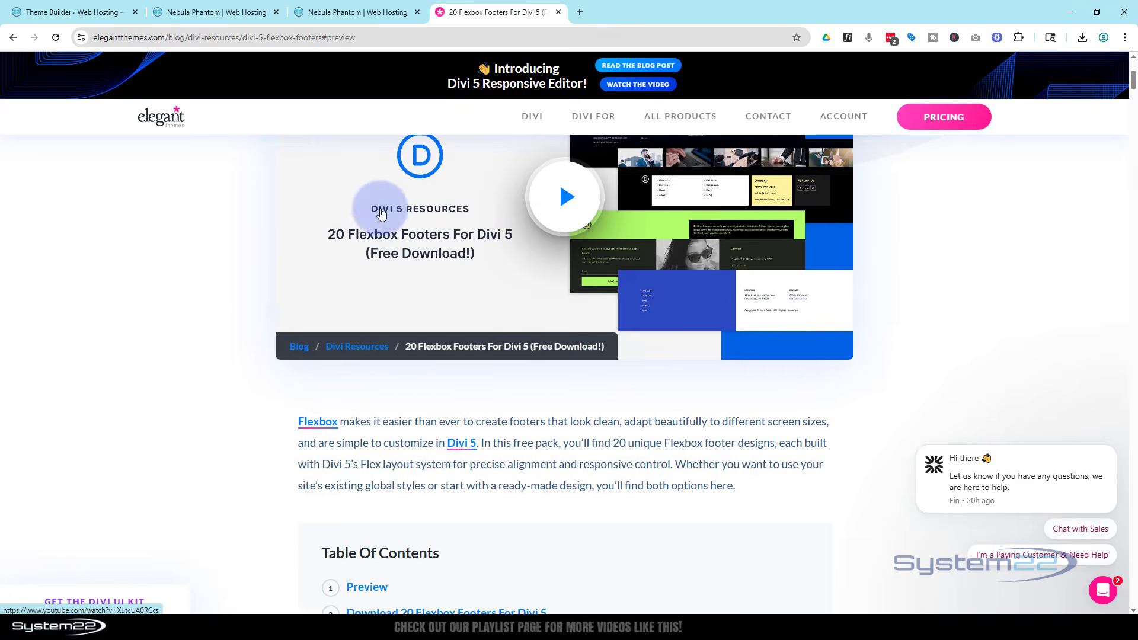
scroll(255, 236, up, 1)
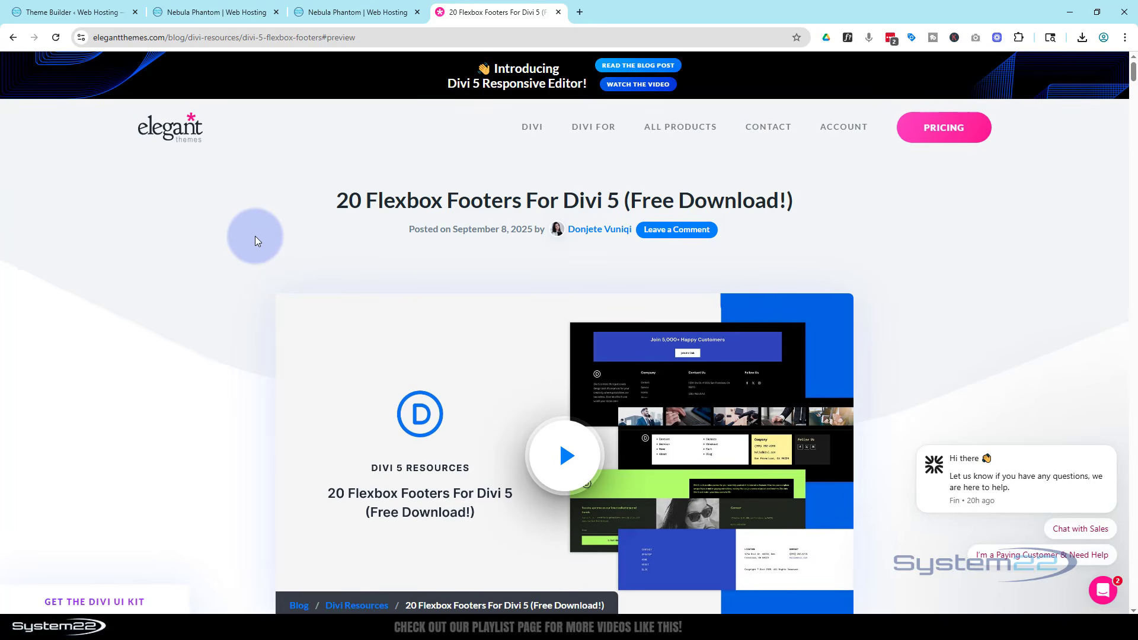
click(343, 18)
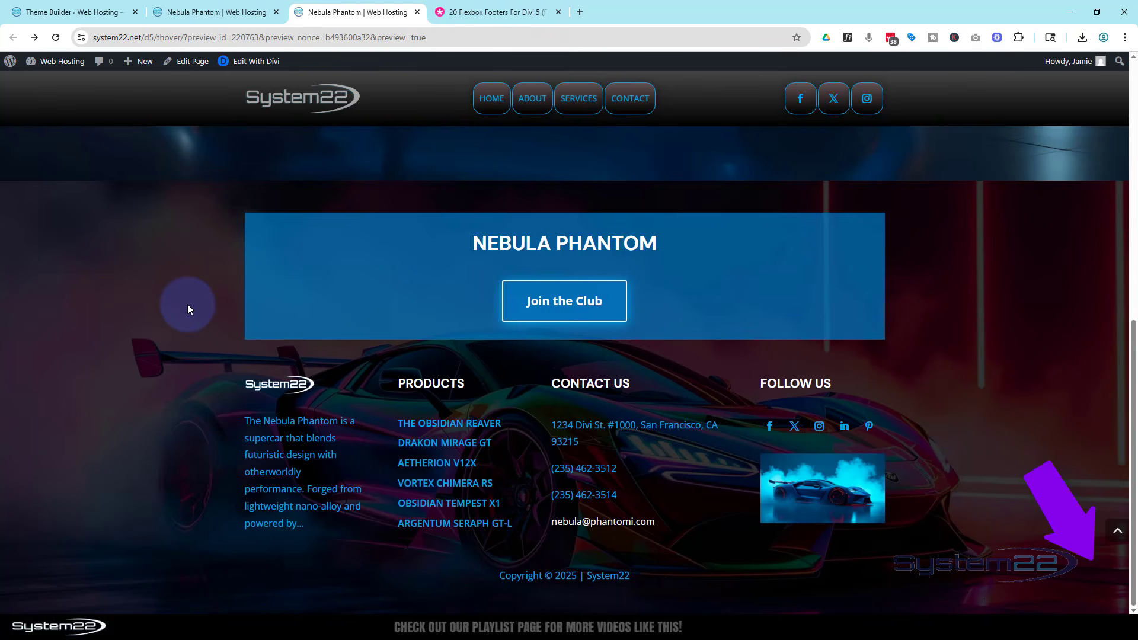
scroll(188, 308, up, 10)
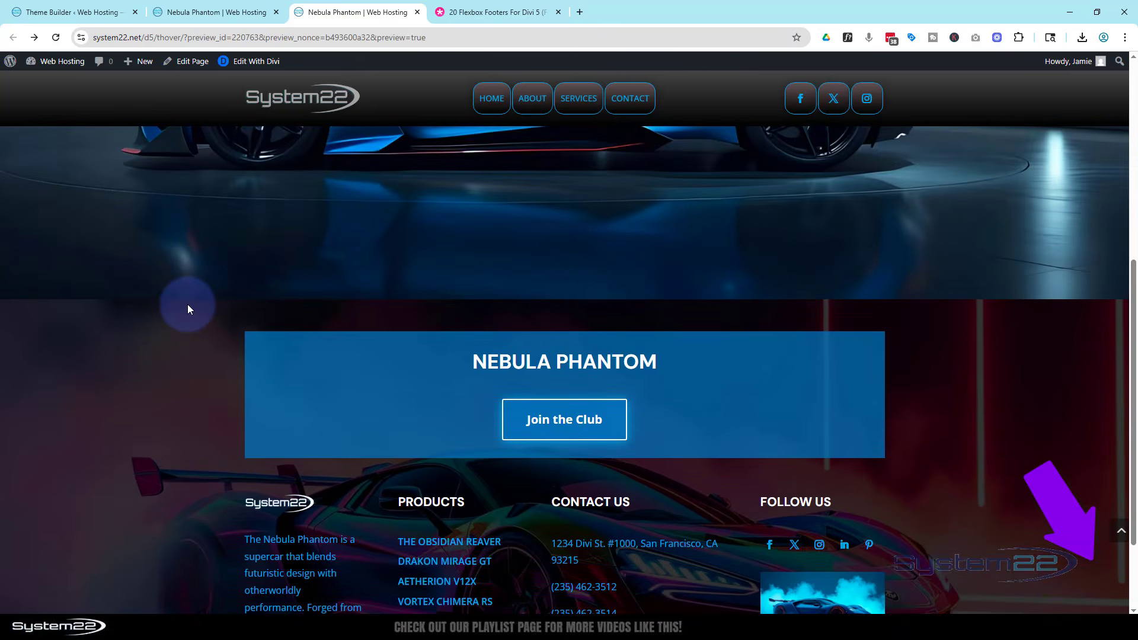